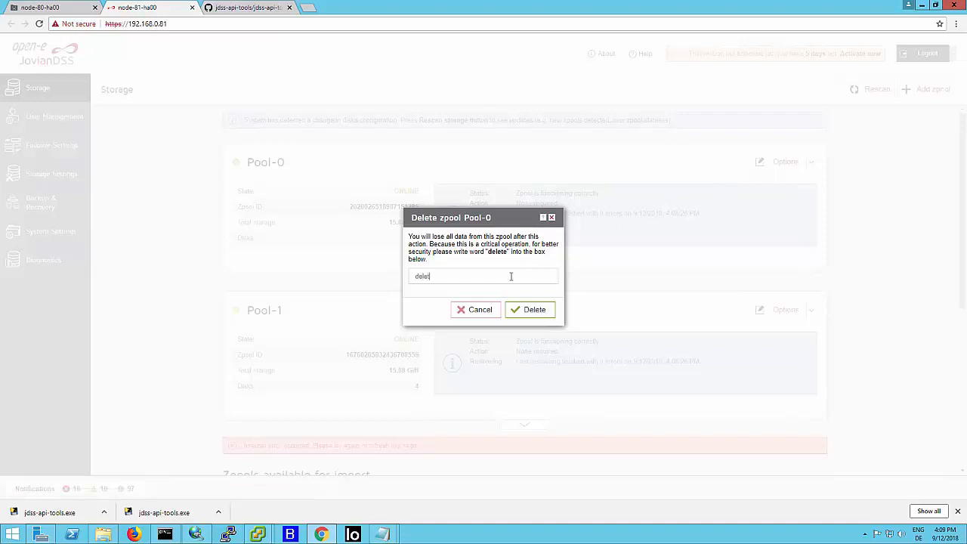
- Confirm the deletion of zpool Pool-0 on node-81 and reload the crashed node-80 page, dismissing the downloads bar
key(Return)
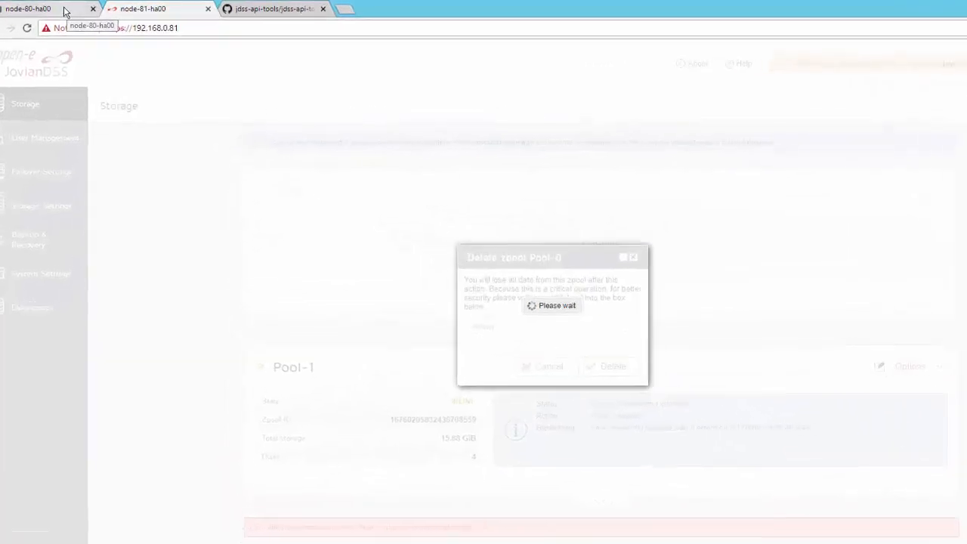
click(64, 11)
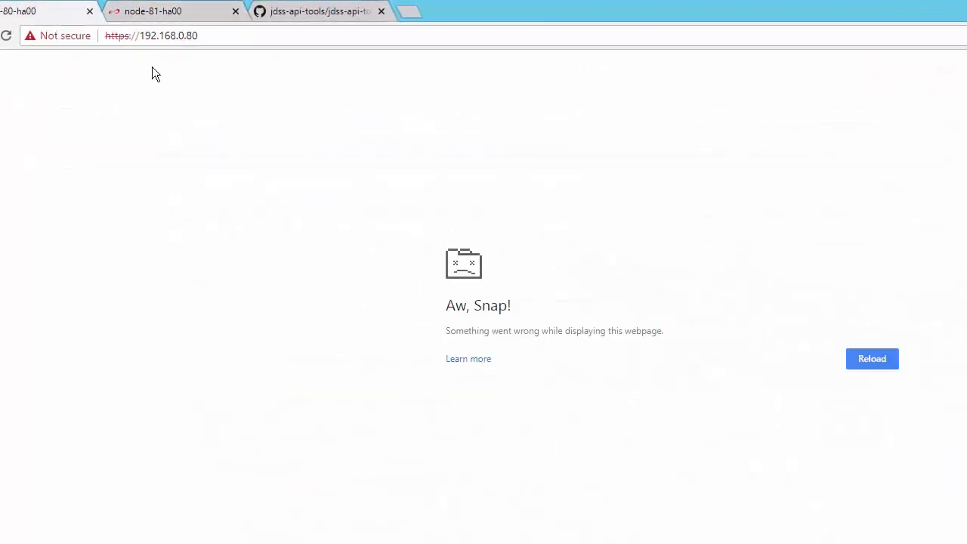
click(6, 36)
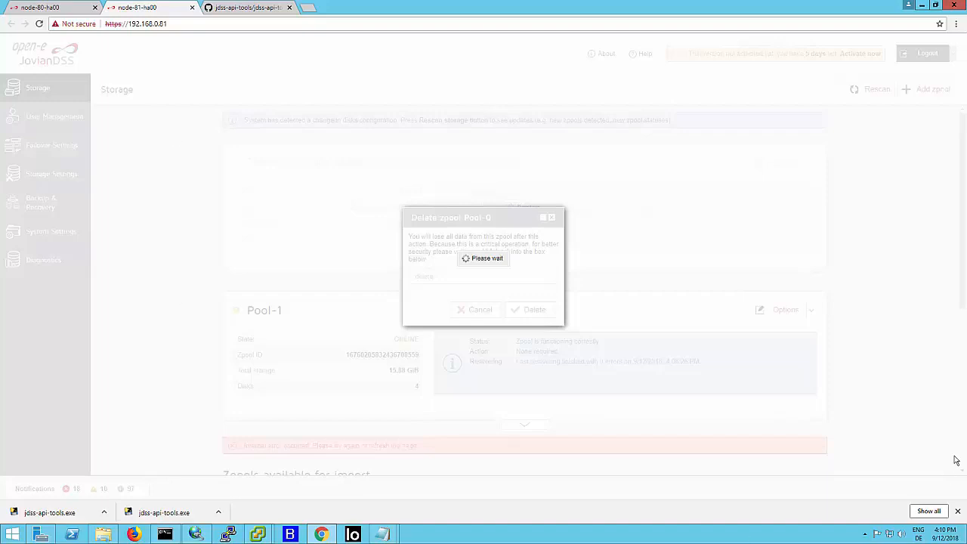
click(956, 511)
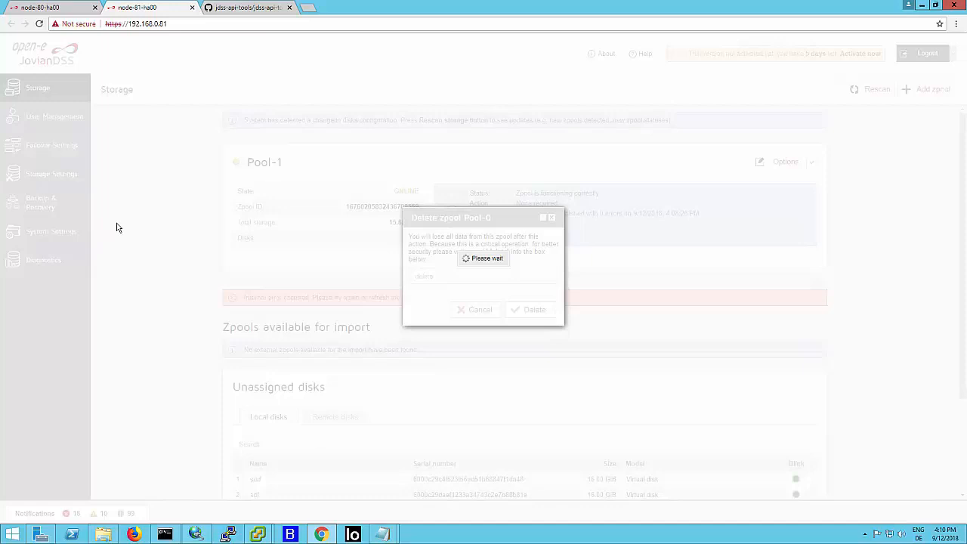
- Open jdss-api-tools.py in the open-e/jdss-api-tools GitHub repository and skim its notes, change history and source code
click(253, 9)
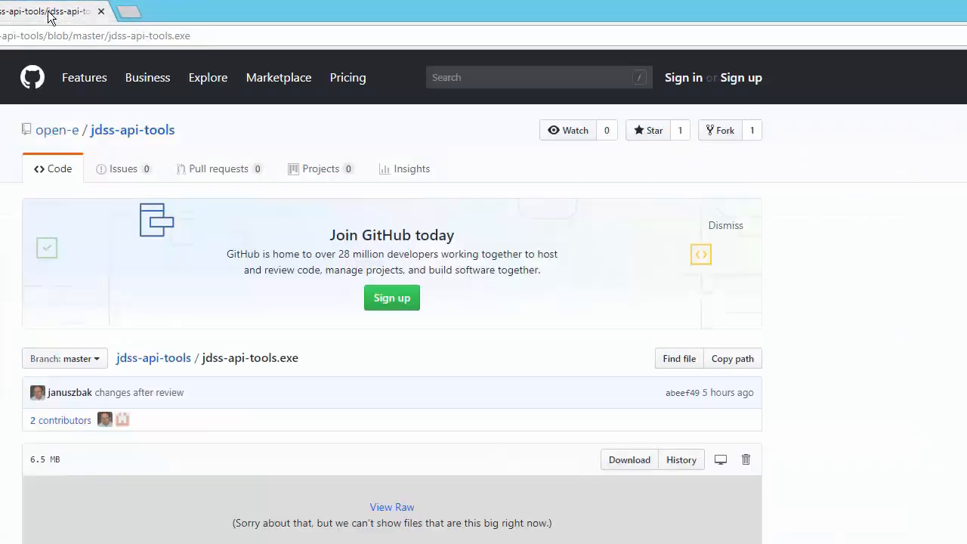
click(124, 133)
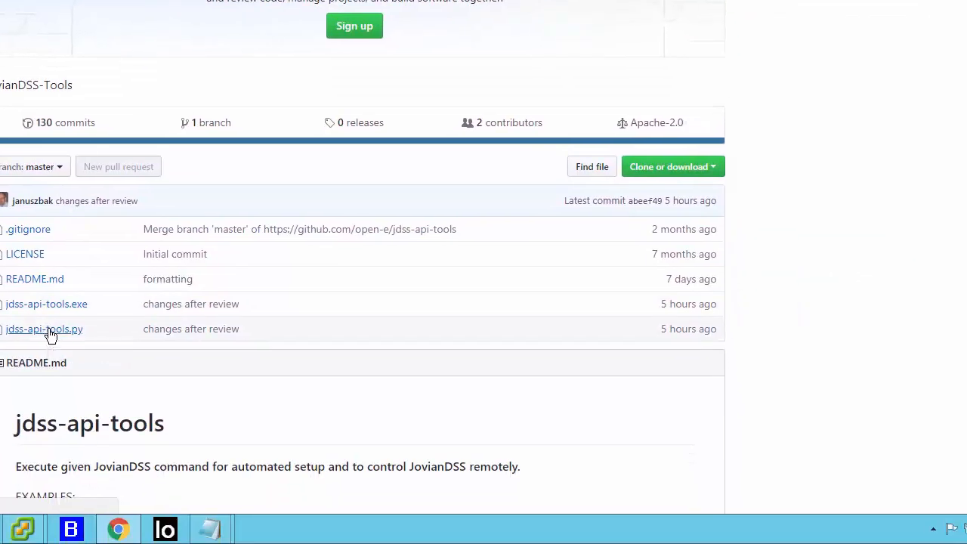
click(48, 331)
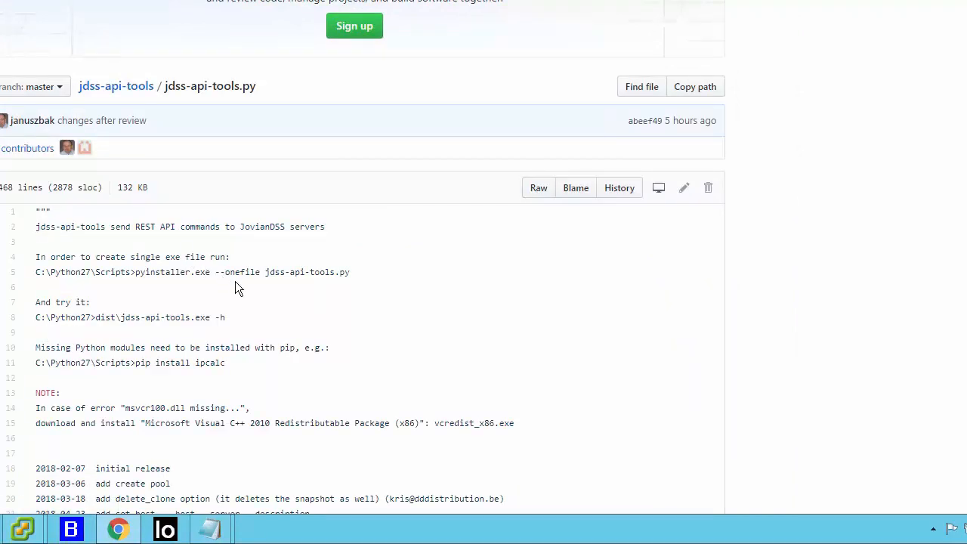
scroll(268, 281, down, 2)
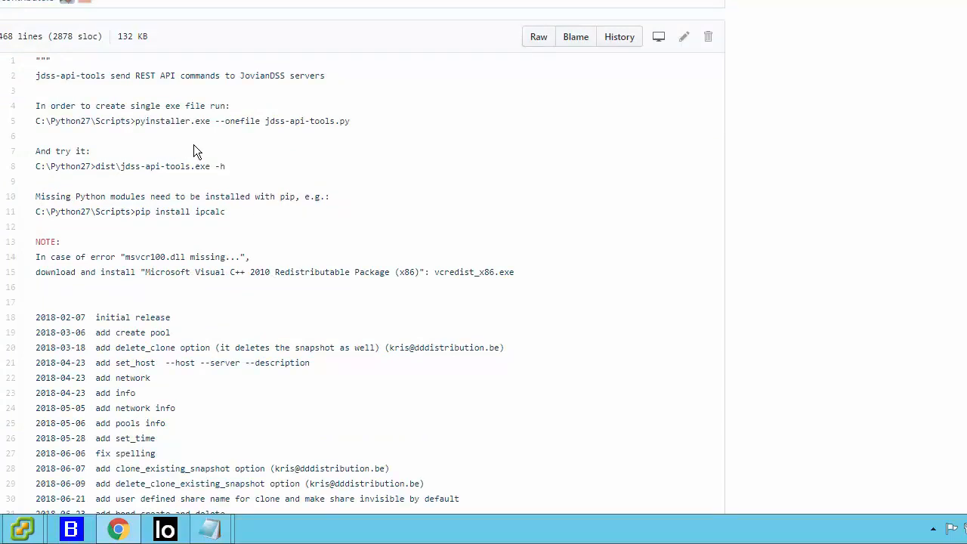
scroll(194, 147, down, 6)
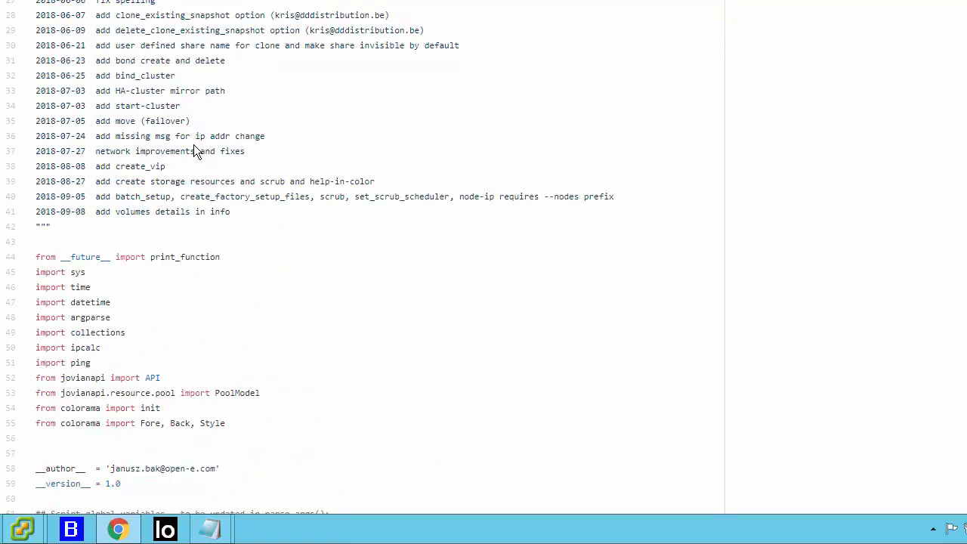
scroll(194, 151, down, 12)
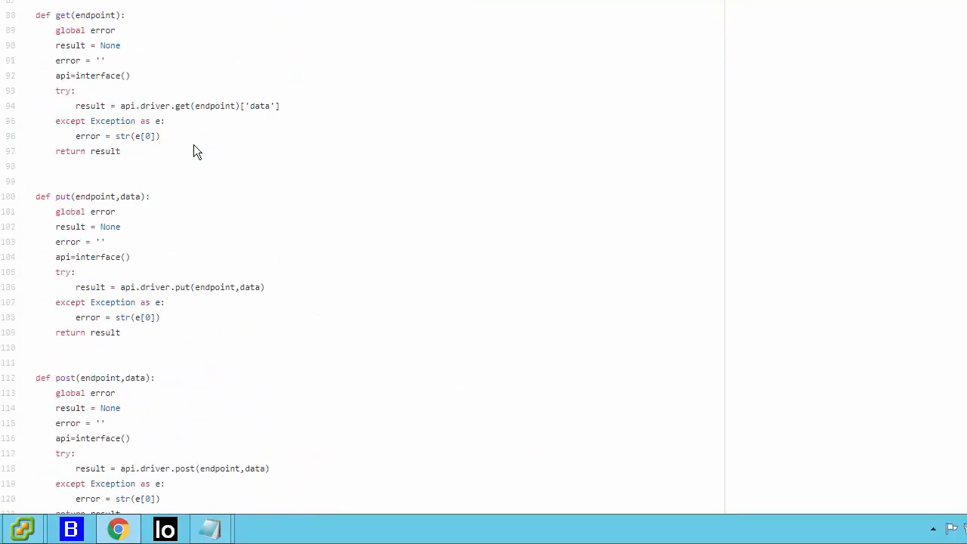
scroll(193, 151, down, 12)
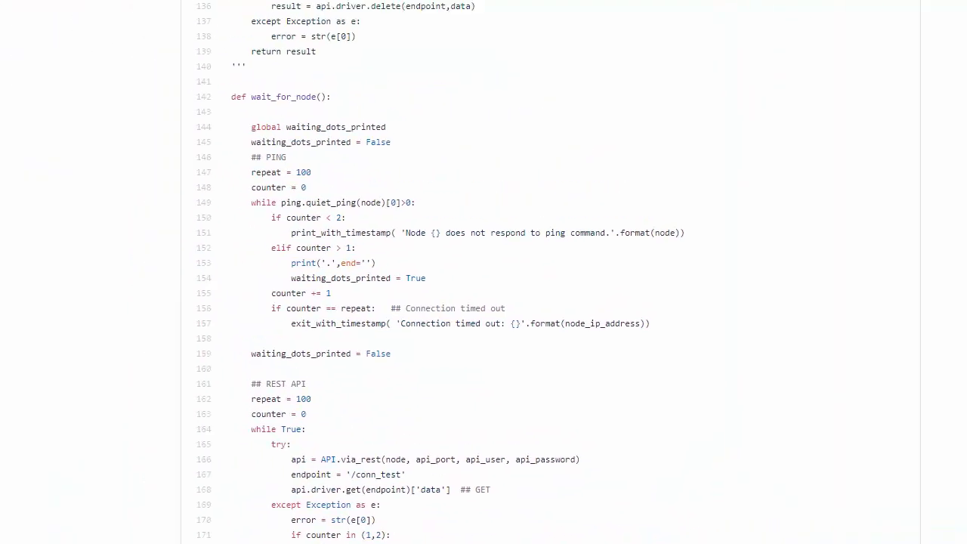
- Check the zpools listed on node-80's storage page and return to node-81
click(50, 13)
click(173, 15)
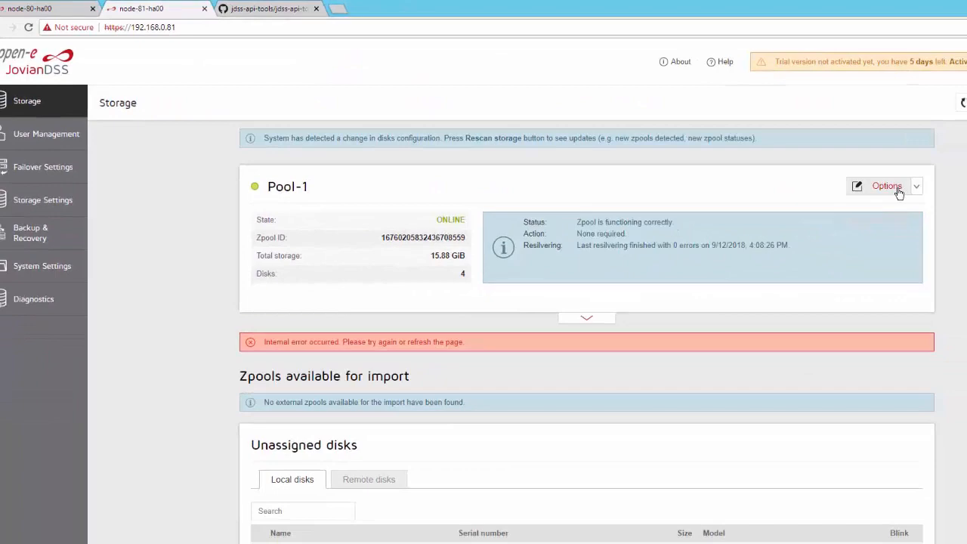
click(786, 162)
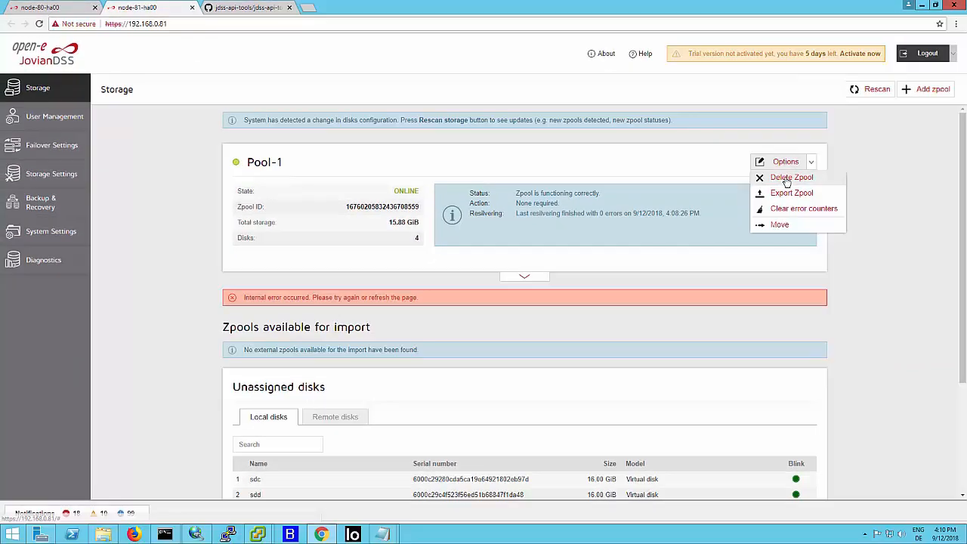
click(800, 182)
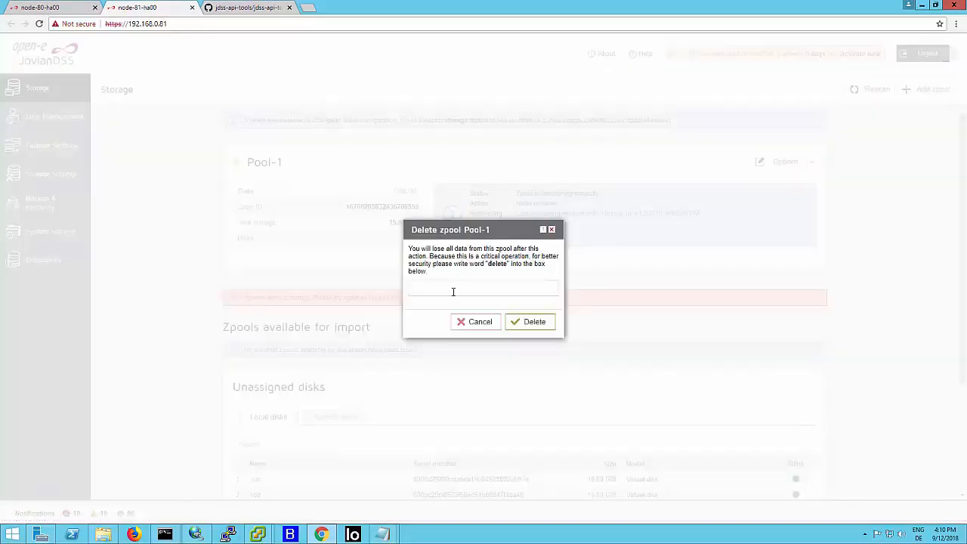
key(Escape)
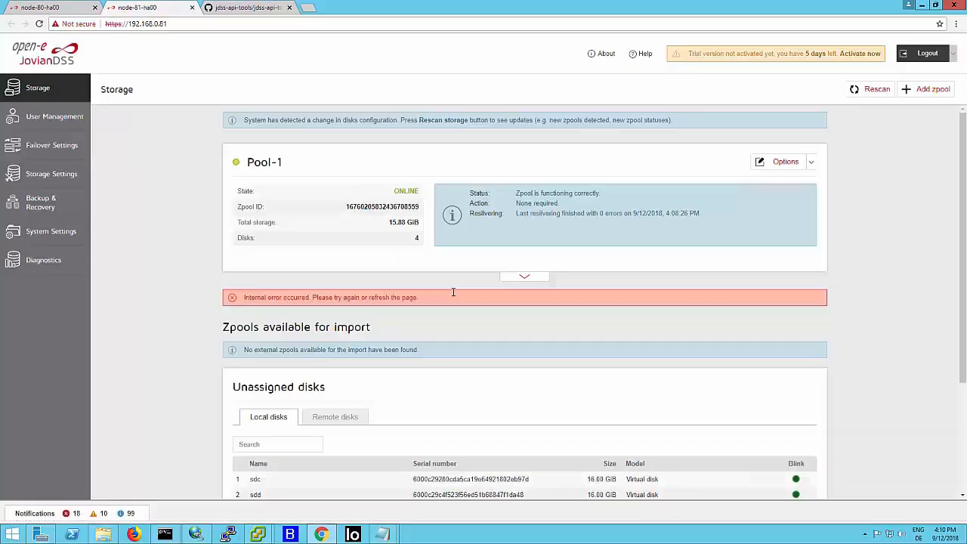
- Expand Pool-1's details on node-81 and inspect its virtual IPs, shares and iSCSI targets
click(527, 278)
click(628, 272)
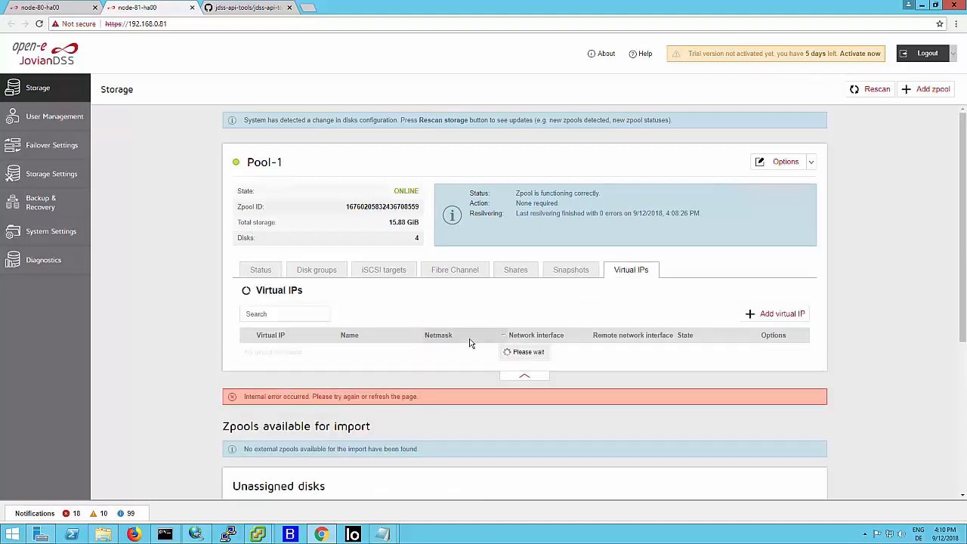
click(527, 273)
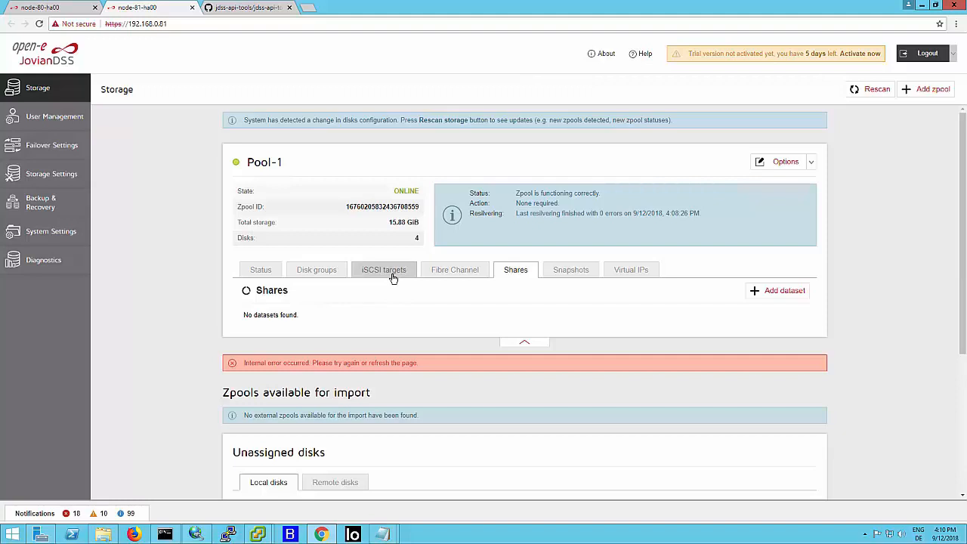
click(393, 279)
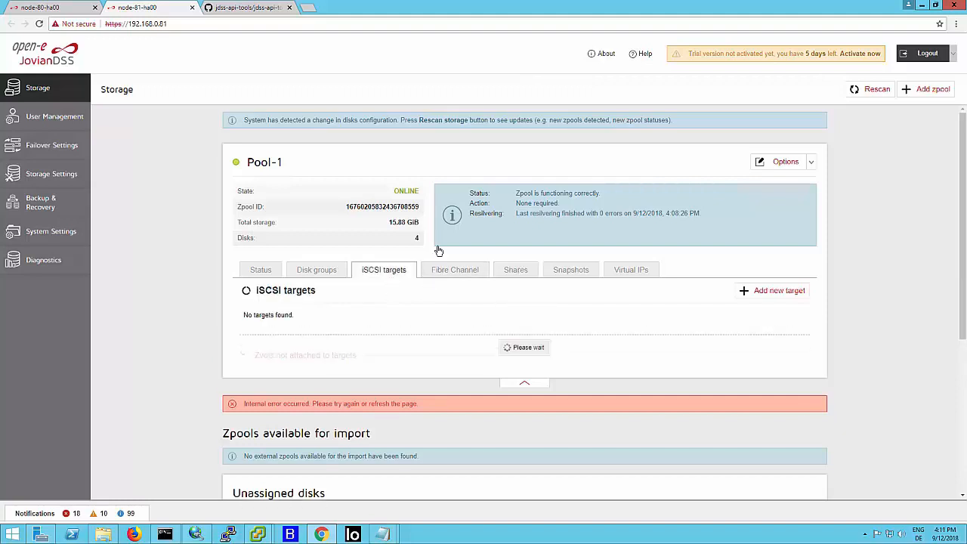
- Delete zpool Pool-1 from node-81, entering the word "delete" as the safety confirmation
click(809, 164)
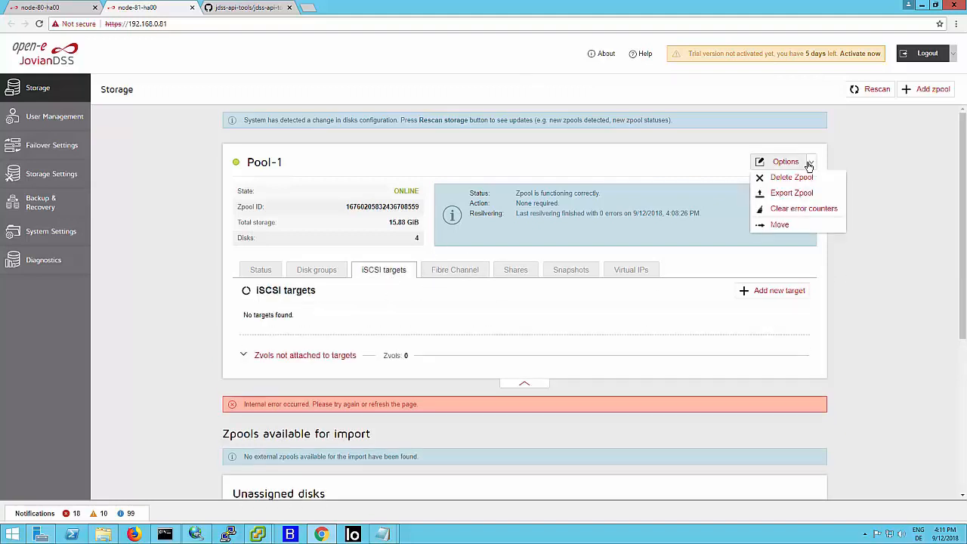
click(795, 176)
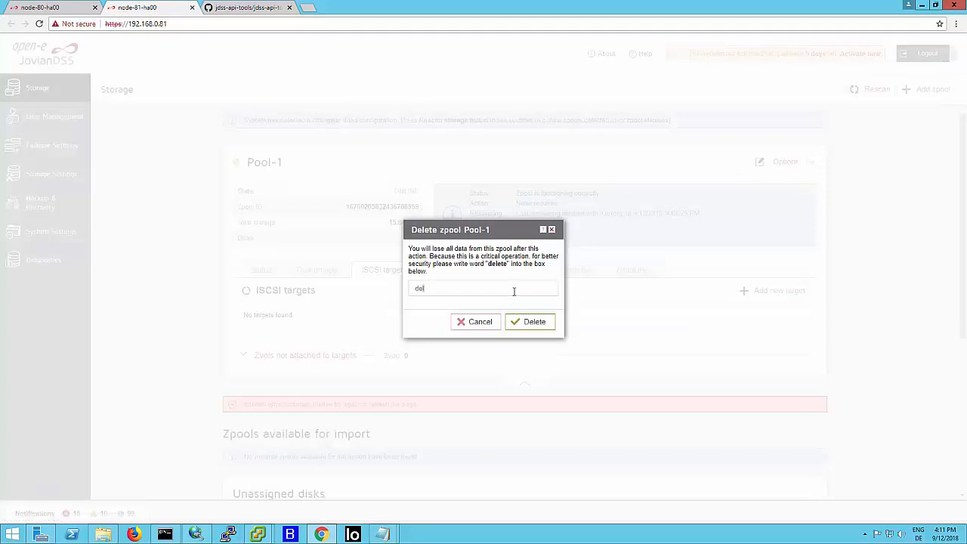
text(deleze)
key(Return)
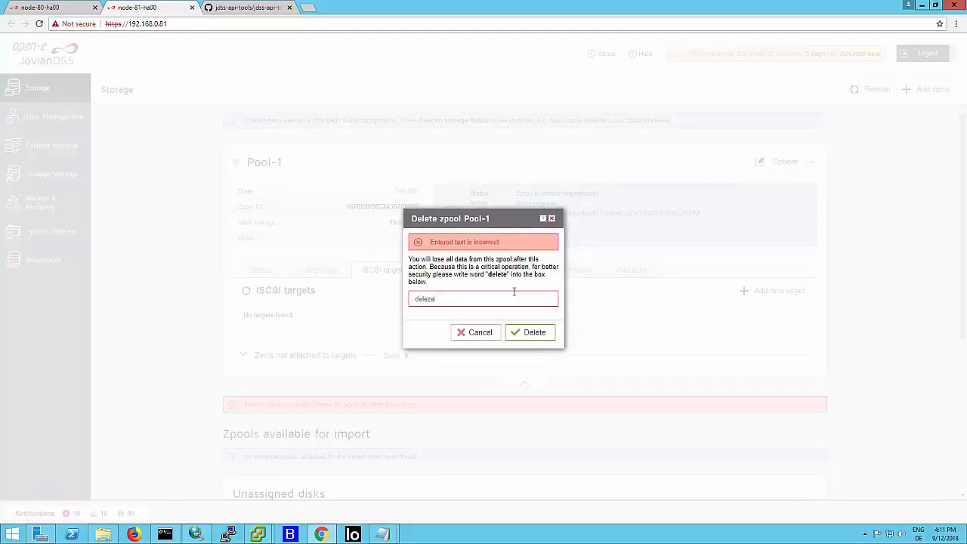
key(BackSpace)
key(BackSpace)
key(BackSpace)
key(BackSpace)
key(Return)
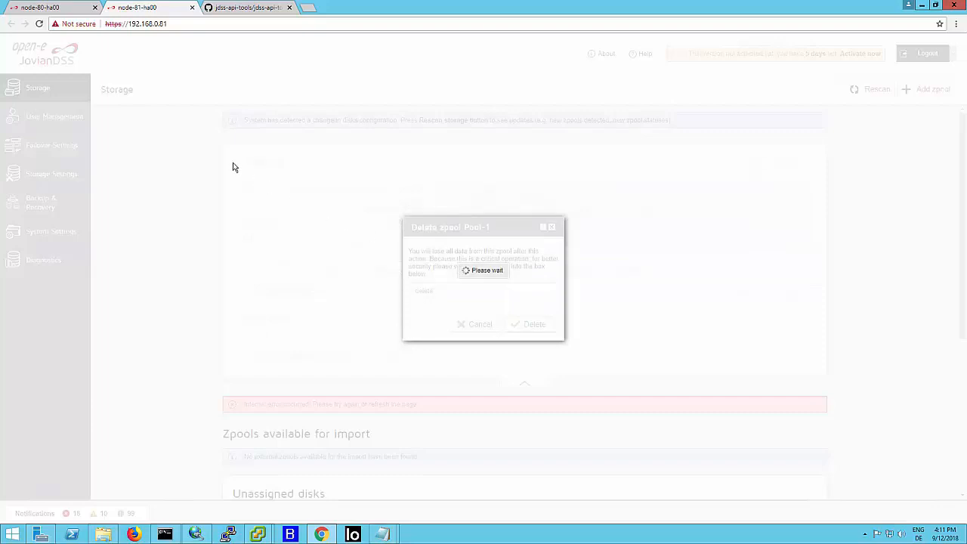
- Skim the rest of the jdss-api-tools.py source on GitHub and view the repository's contributor statistics
click(250, 9)
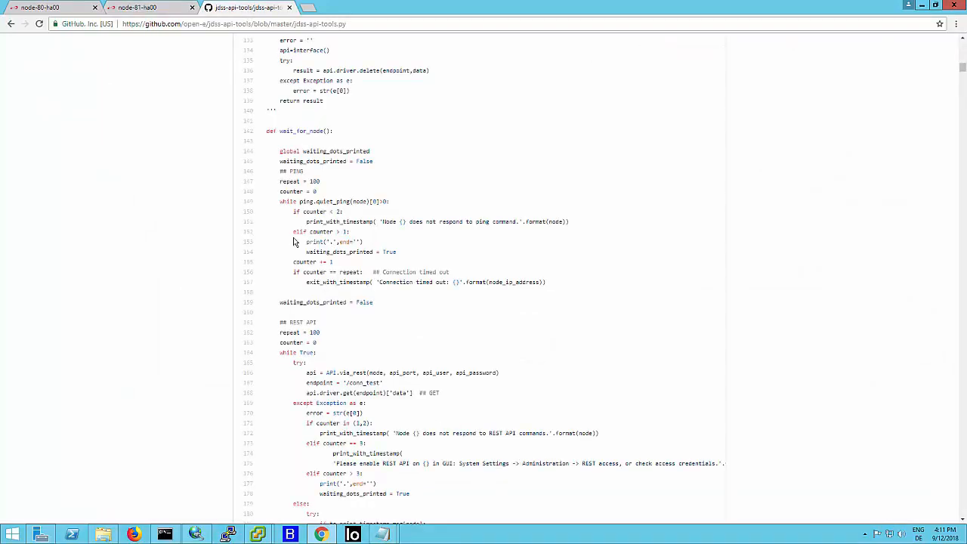
scroll(299, 243, down, 15)
scroll(295, 241, down, 20)
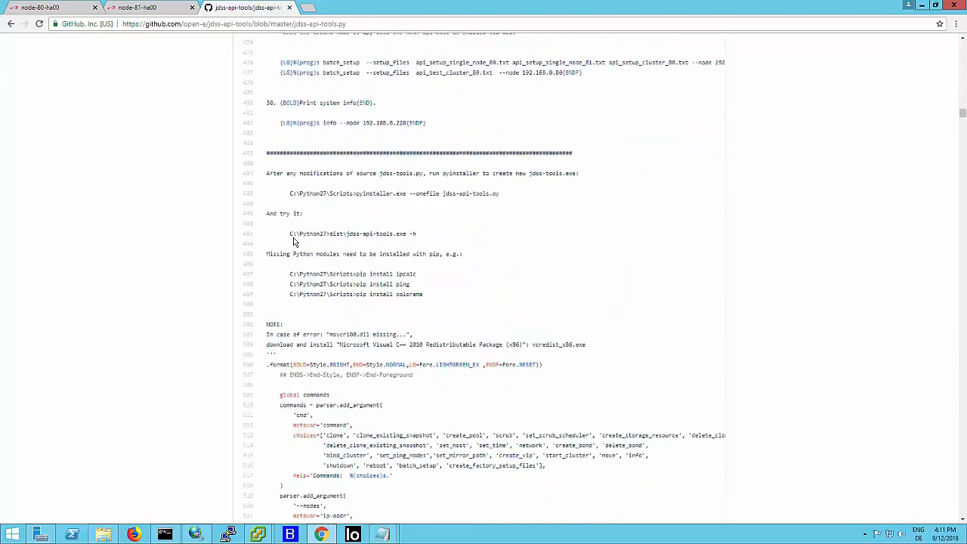
scroll(295, 241, down, 5)
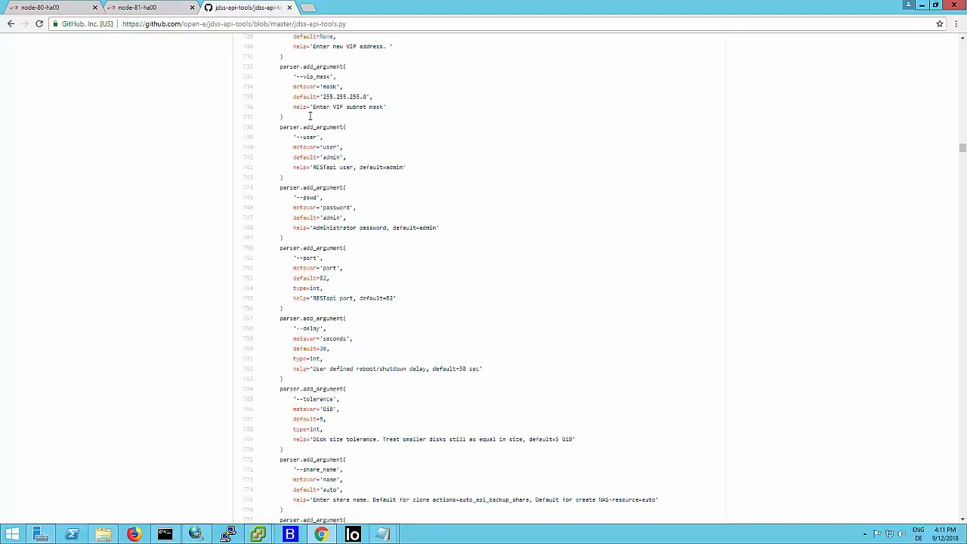
key(Home)
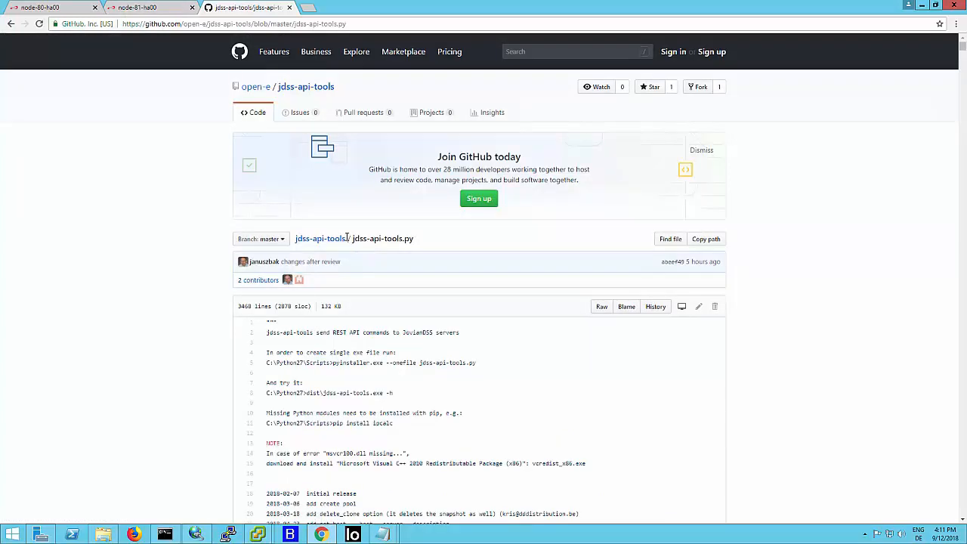
click(305, 93)
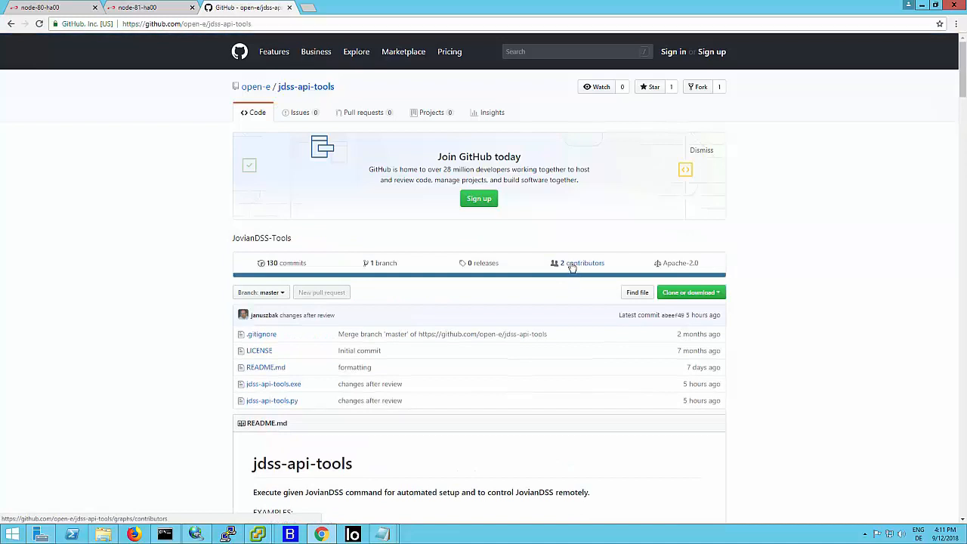
click(572, 266)
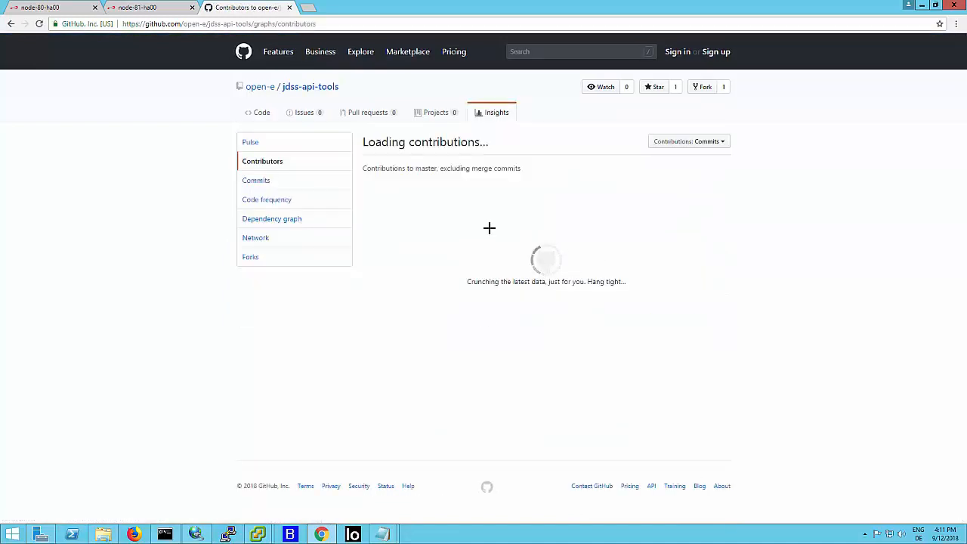
- Check the storage pages of node-80 and node-81 for remaining zpools, ending on node-80
click(68, 10)
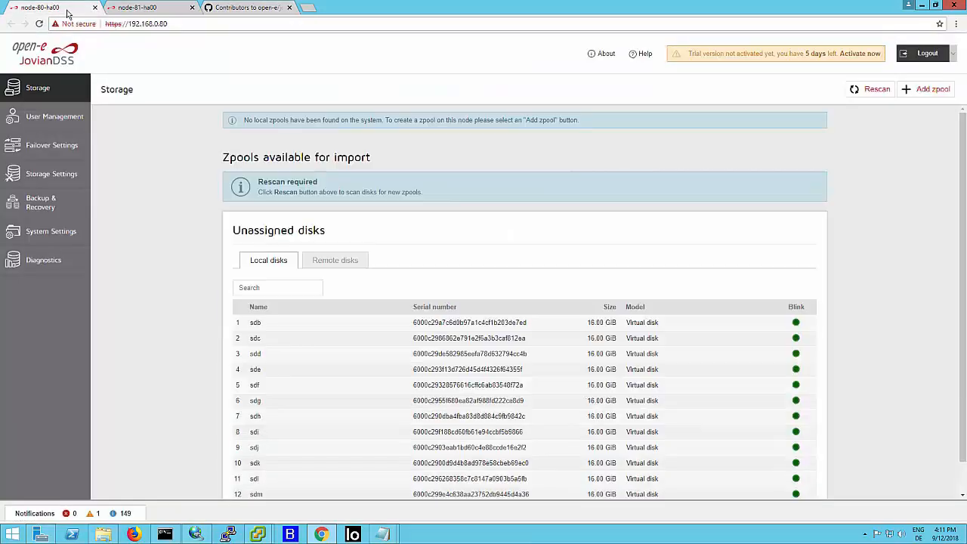
click(160, 12)
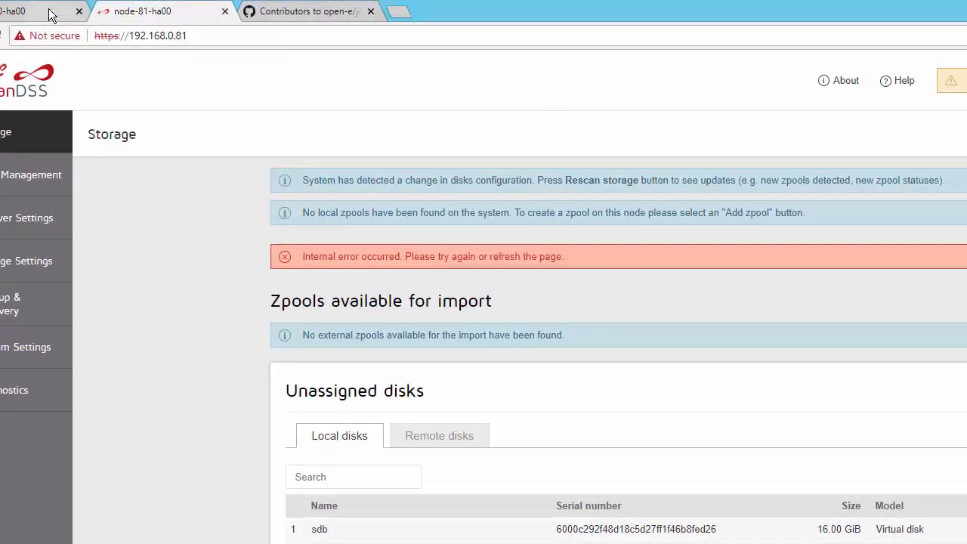
click(51, 15)
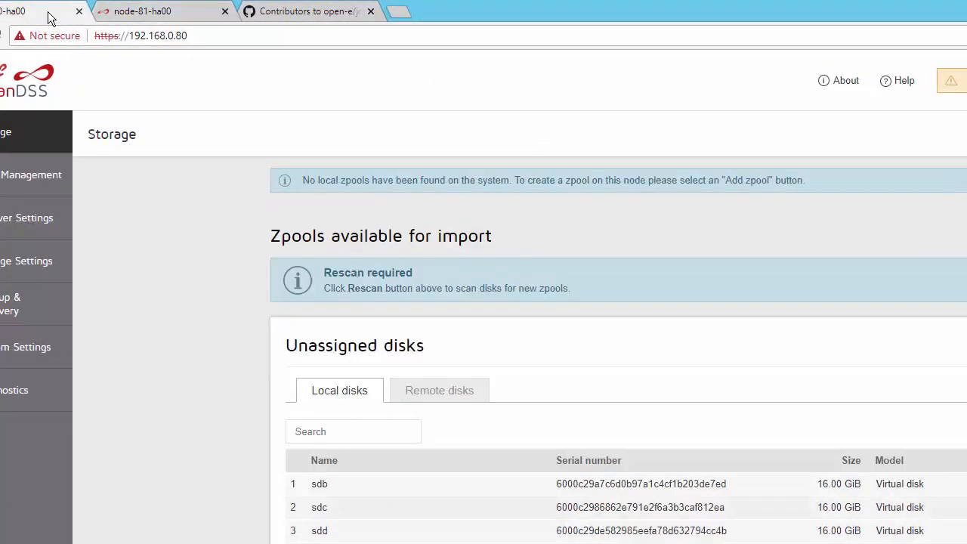
- Disconnect the two cluster nodes in node-80's failover settings, confirming with the word "disconnect"
click(43, 217)
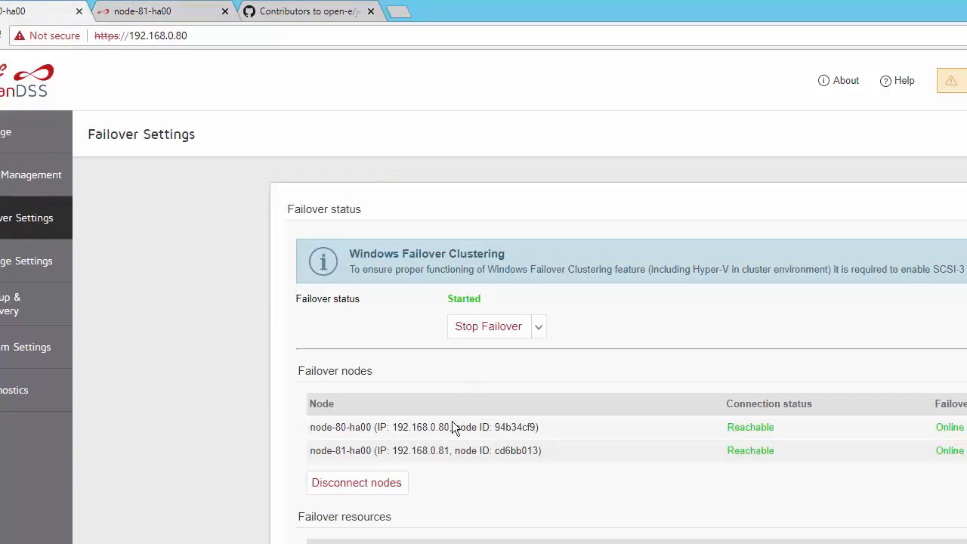
click(389, 483)
double_click(652, 433)
key(ctrl+c)
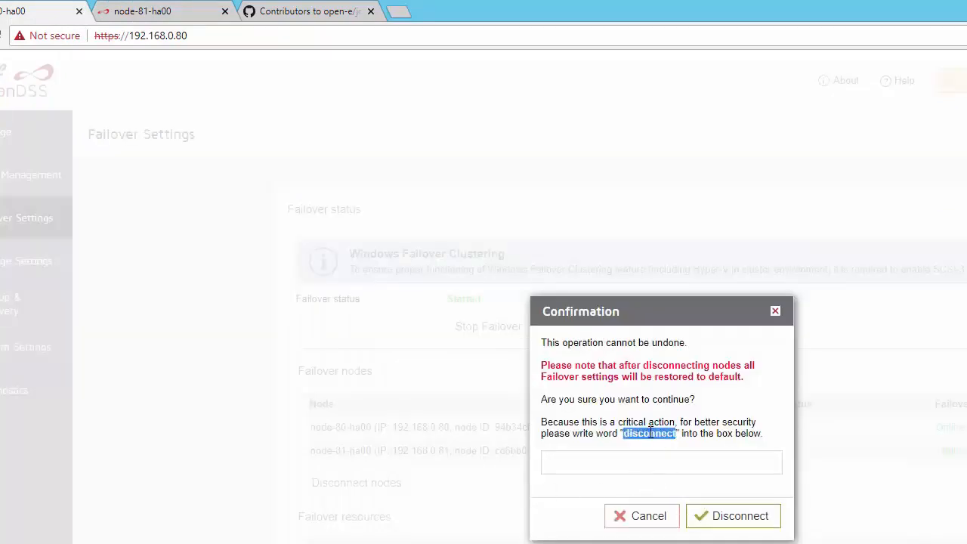
click(639, 461)
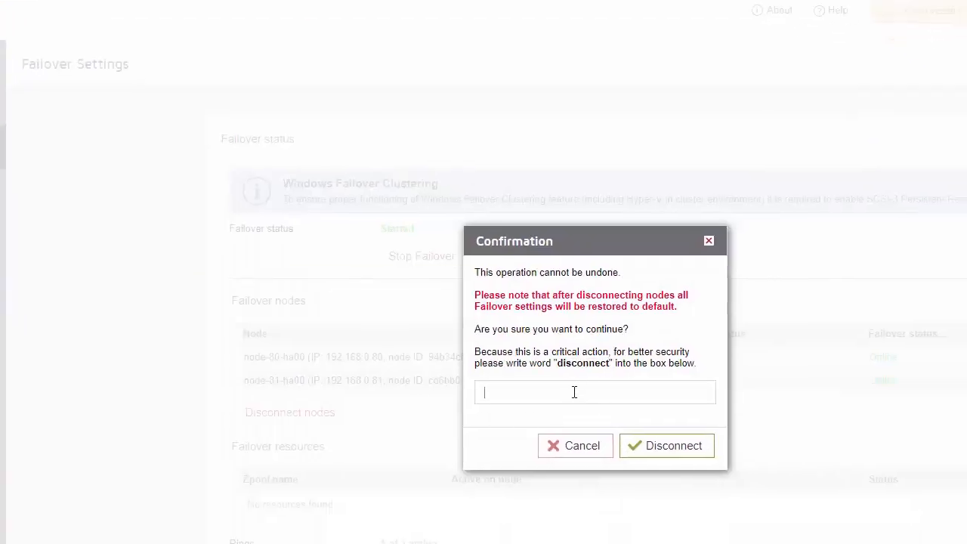
key(ctrl+v)
click(445, 253)
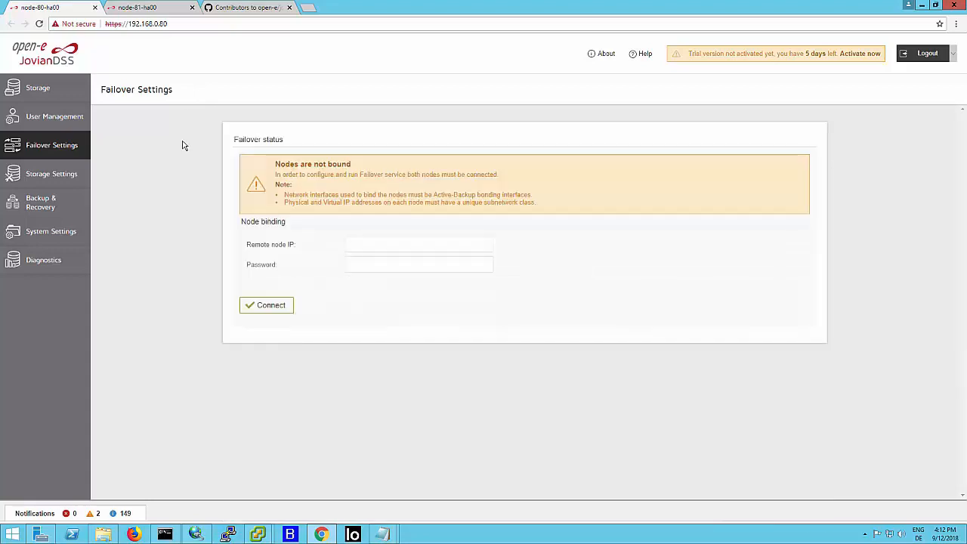
- Check node-81's failover binding status and examine the storage pages of node-80 and node-81 for remaining zpools
click(157, 9)
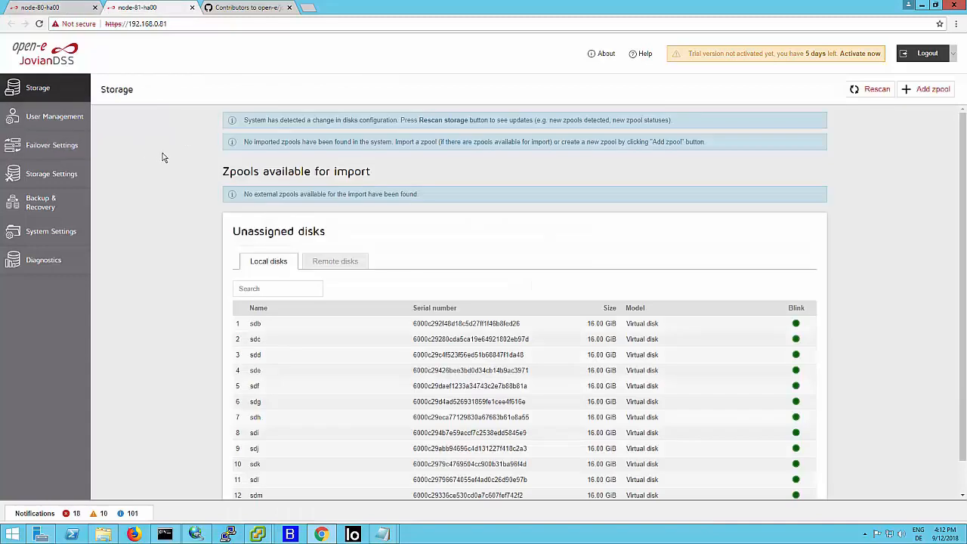
click(67, 156)
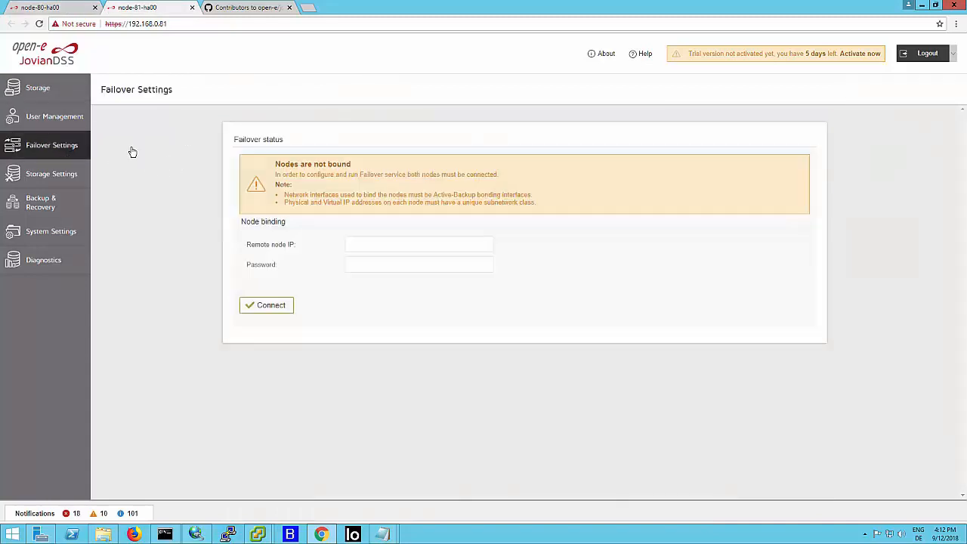
click(85, 13)
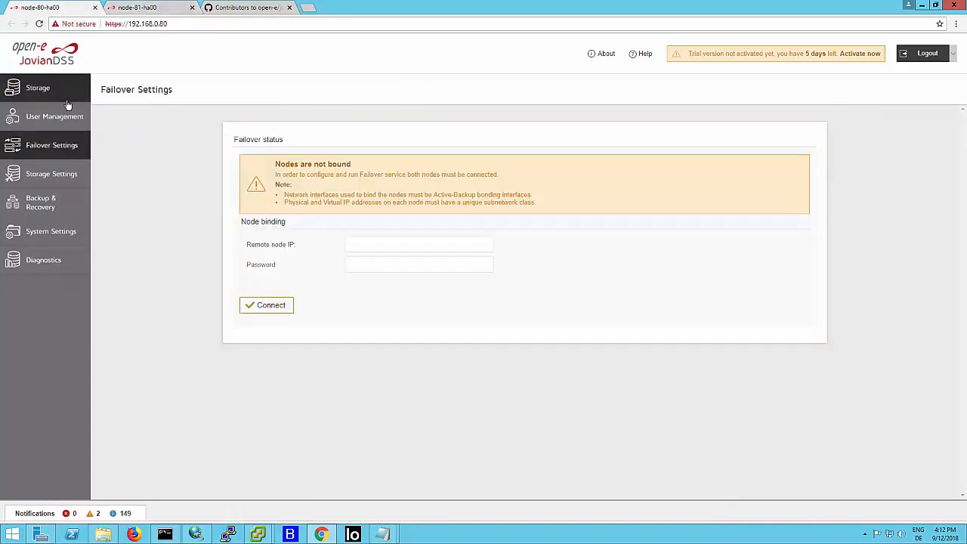
click(87, 88)
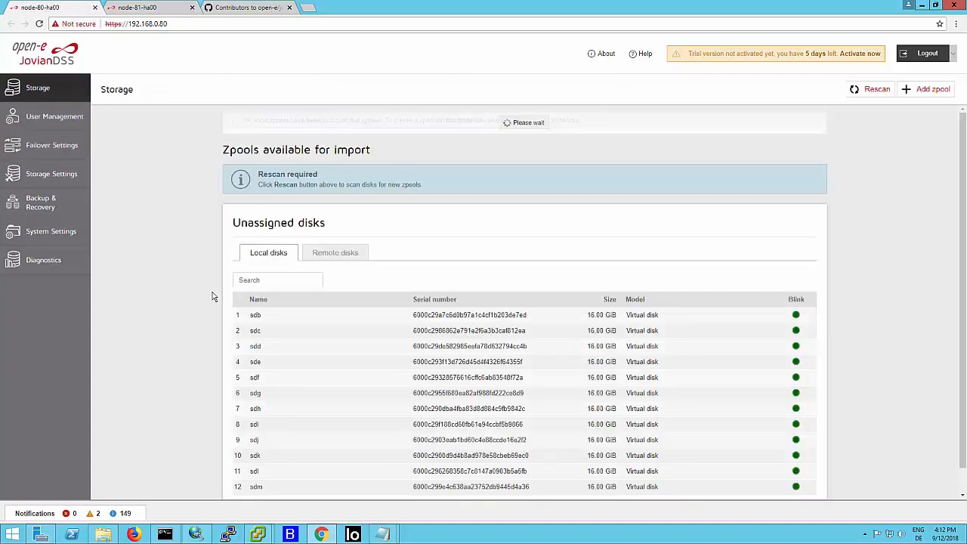
scroll(216, 310, down, 1)
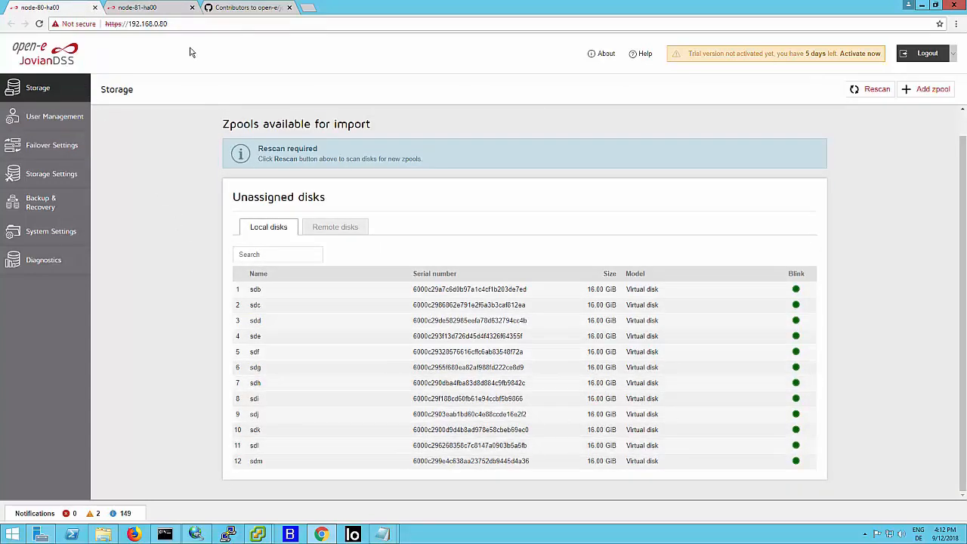
click(171, 12)
click(64, 94)
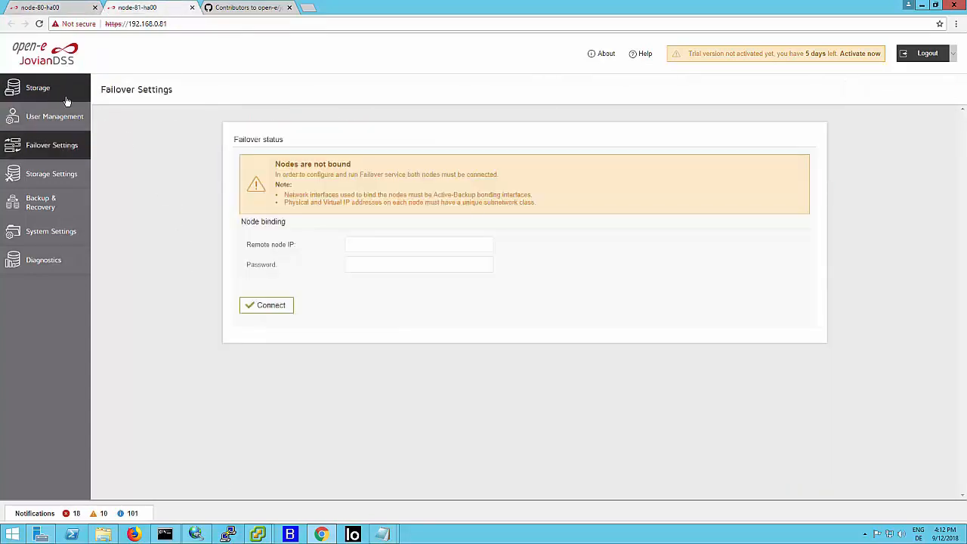
scroll(169, 213, down, 1)
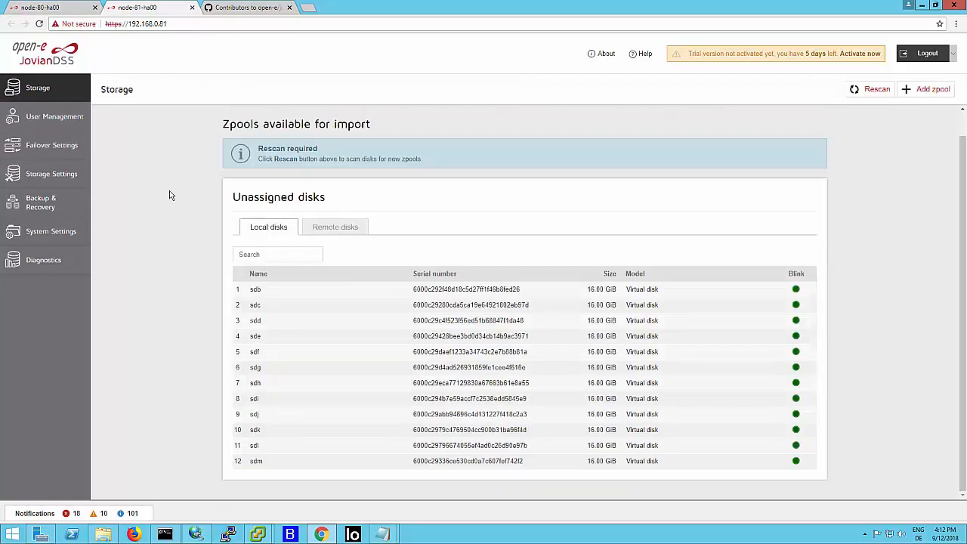
- View node-80's network interfaces and its time and boot medium settings, and return to its storage page
click(71, 8)
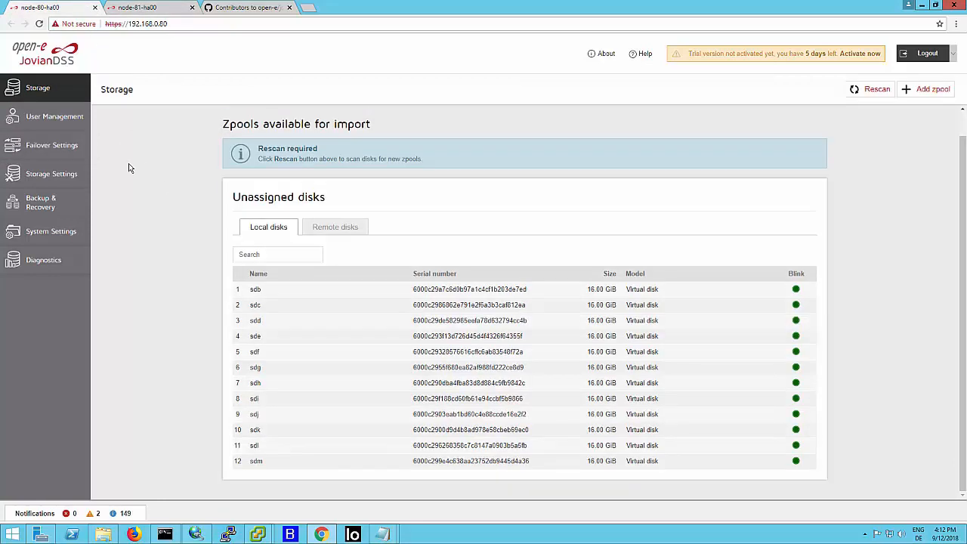
click(83, 231)
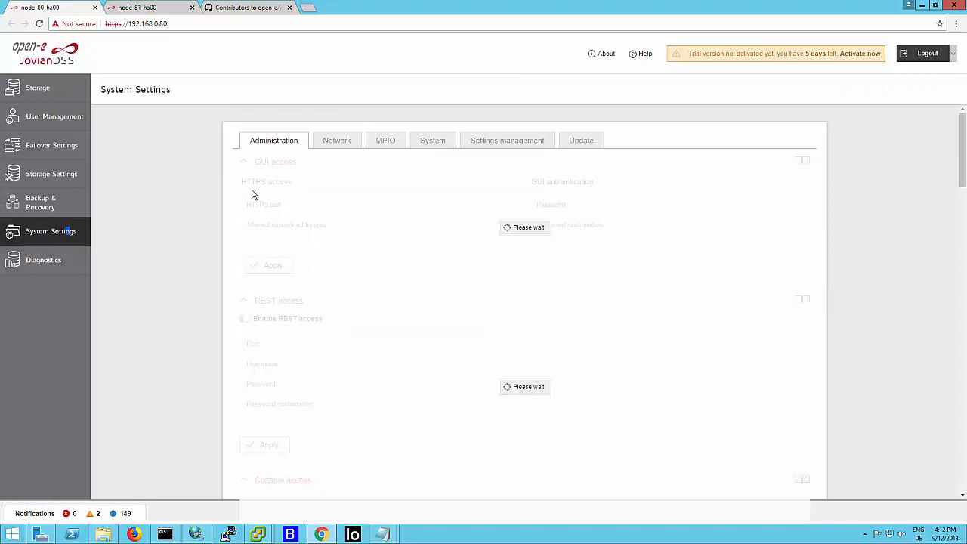
click(345, 143)
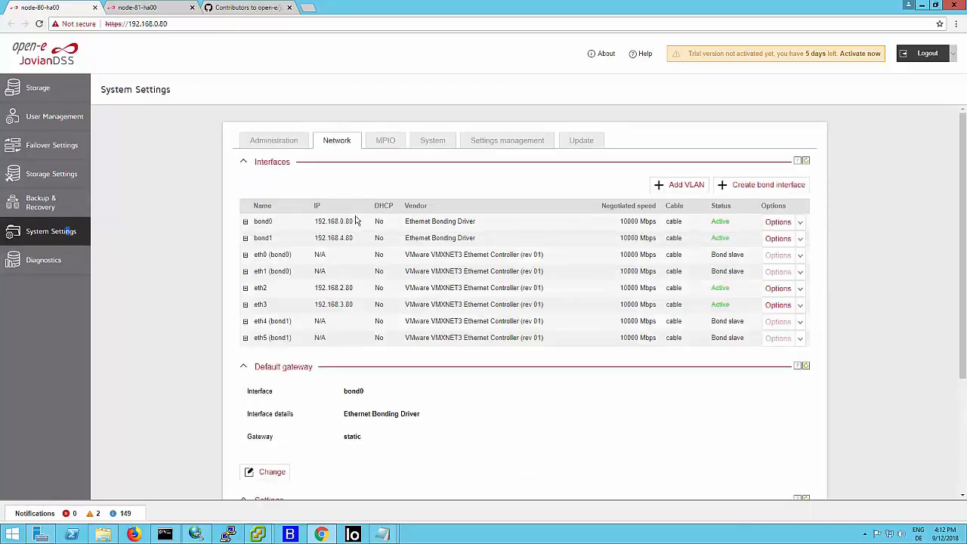
click(434, 143)
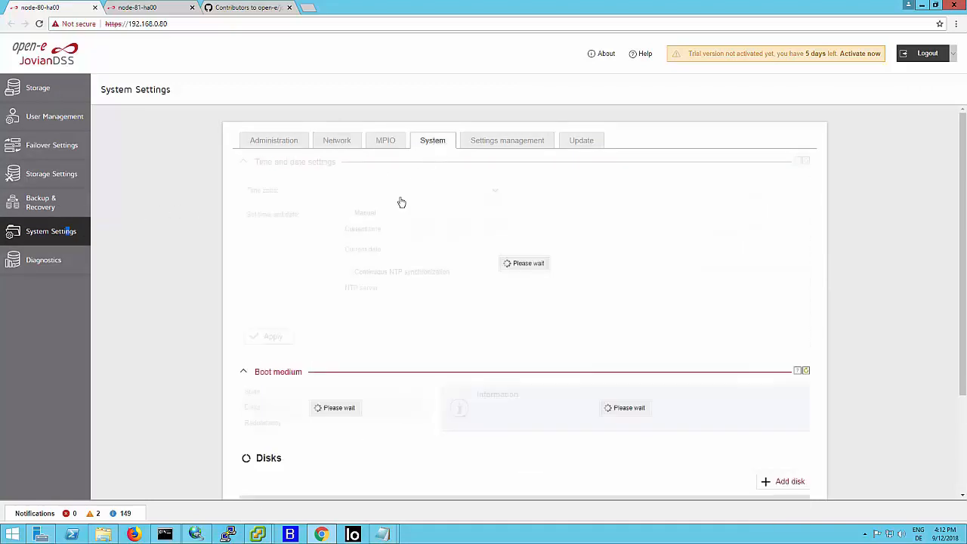
click(84, 91)
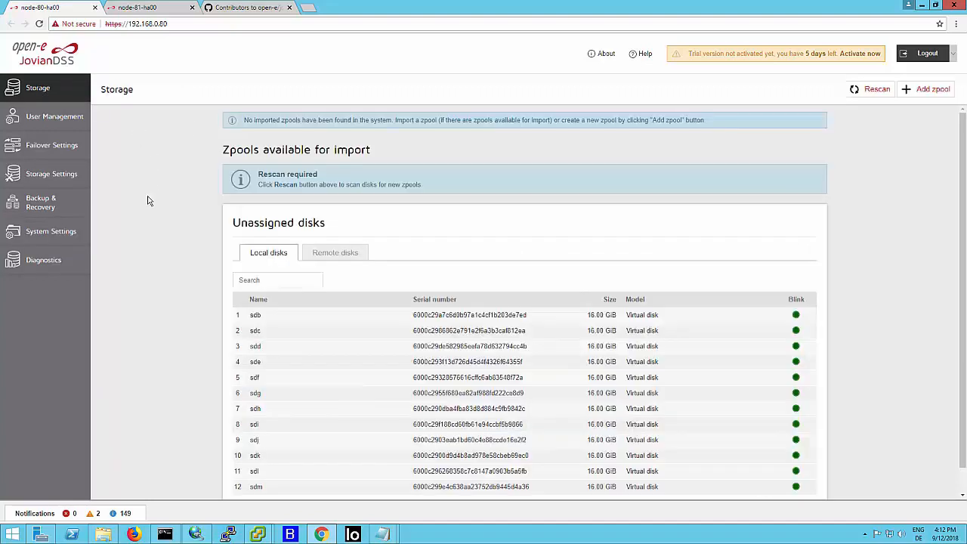
- Switch to the jdss-81-00 VM console, dismiss the notification and open the Extended tools, entering the administrator password
mouse_move(264, 537)
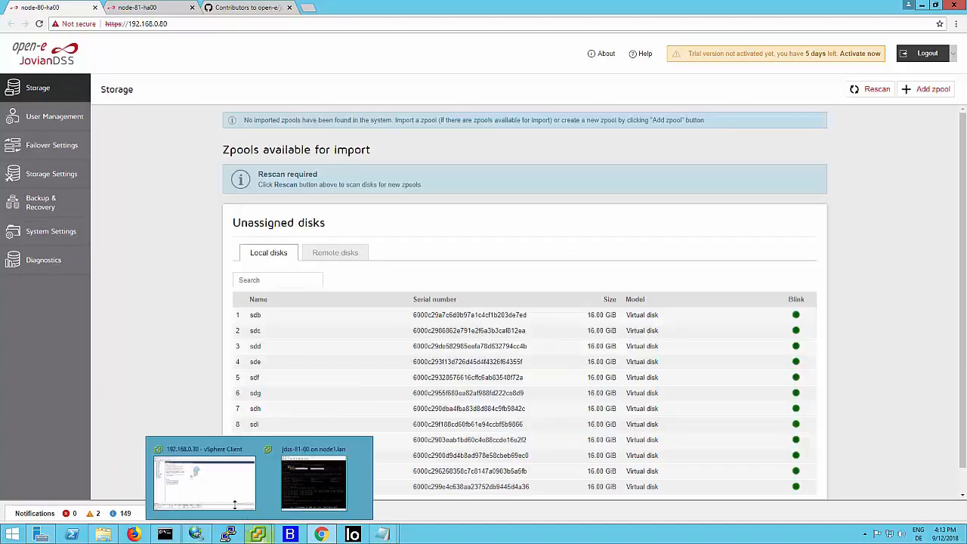
click(302, 505)
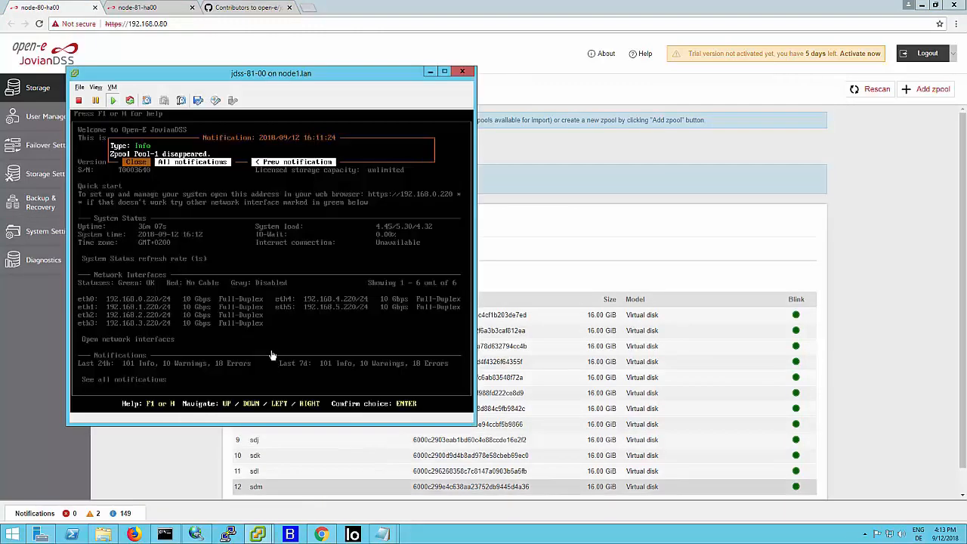
key(Return)
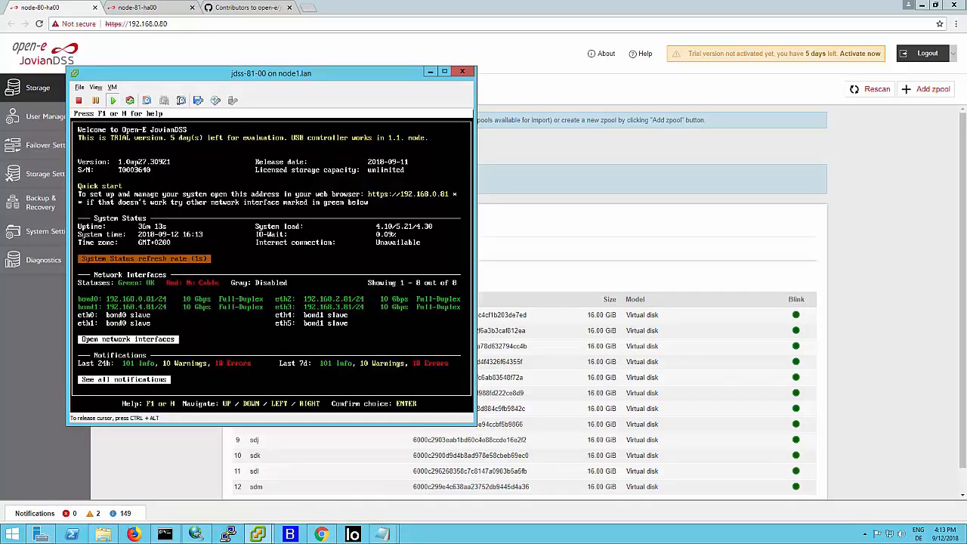
key(ctrl+alt+x)
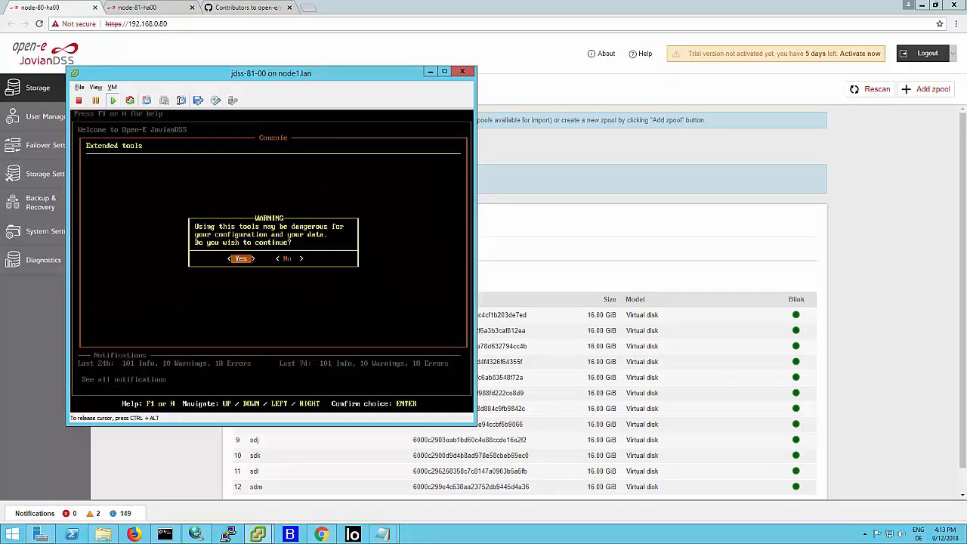
key(Return)
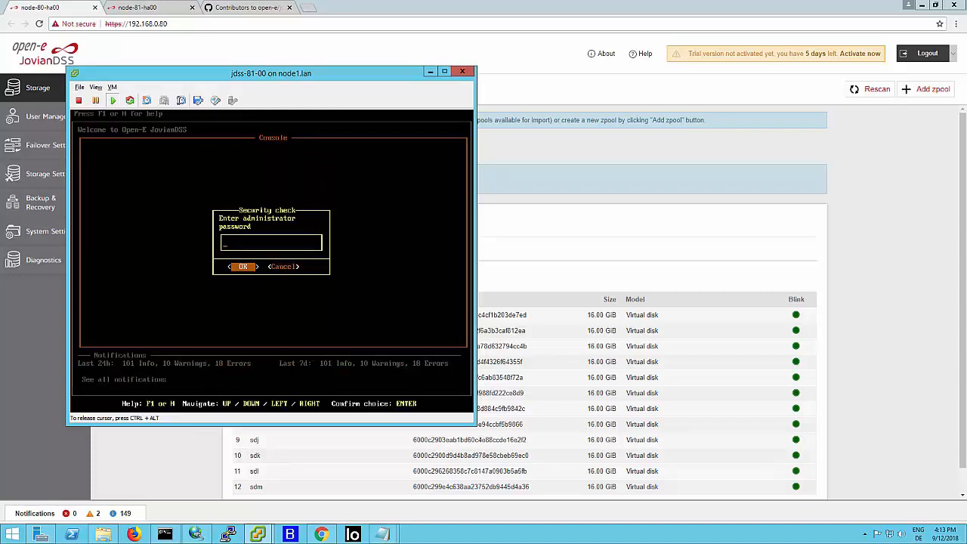
key(Return)
- Restore the factory system settings on jdss-81-00 from the Extended tools menu and reboot the node
key(Down)
key(Down)
key(Down)
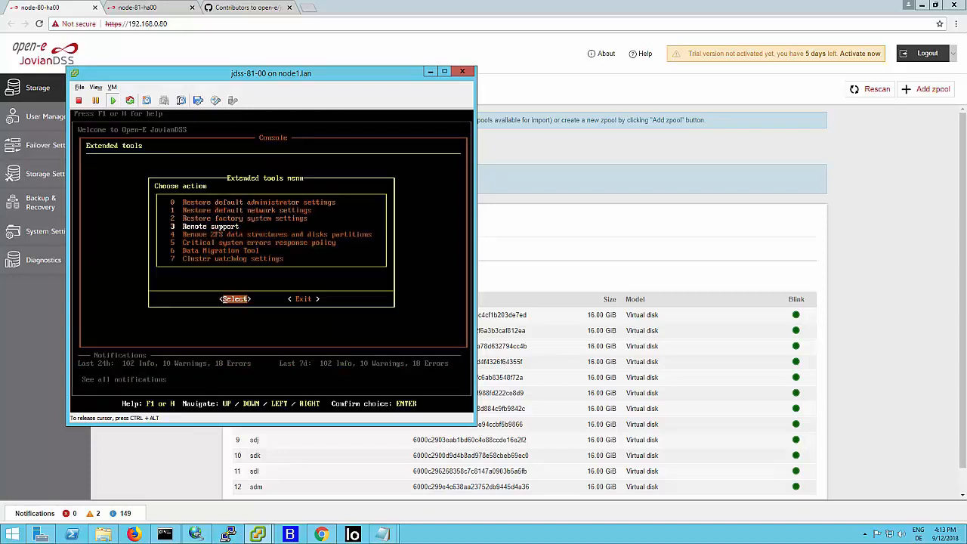
key(Up)
key(Return)
key(Return)
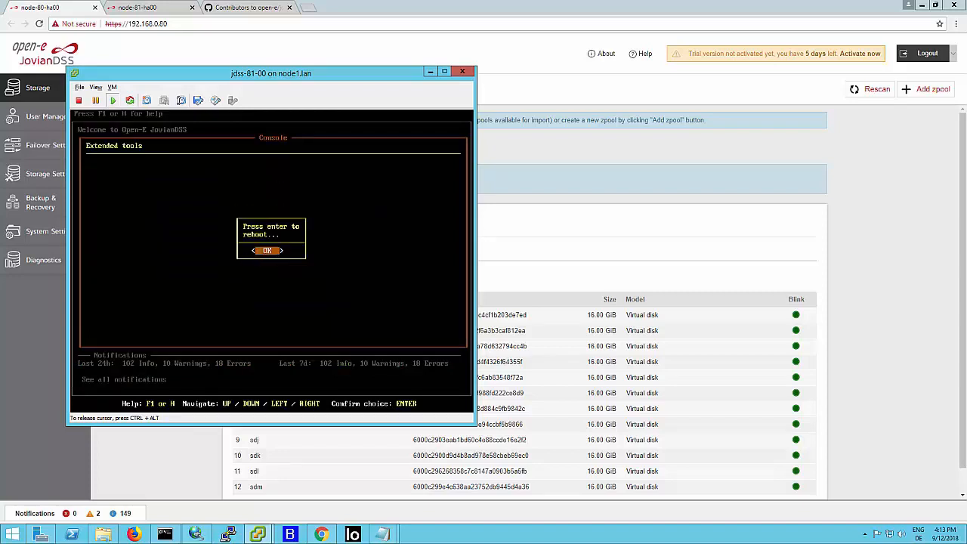
key(Return)
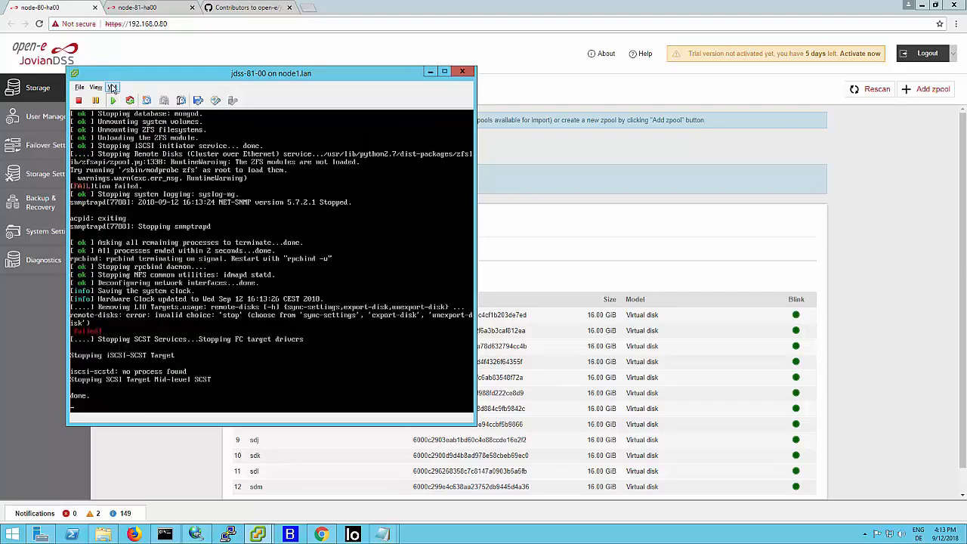
- Power off the jdss-81-00 virtual machine, confirming the power-off, and close its console window
click(112, 87)
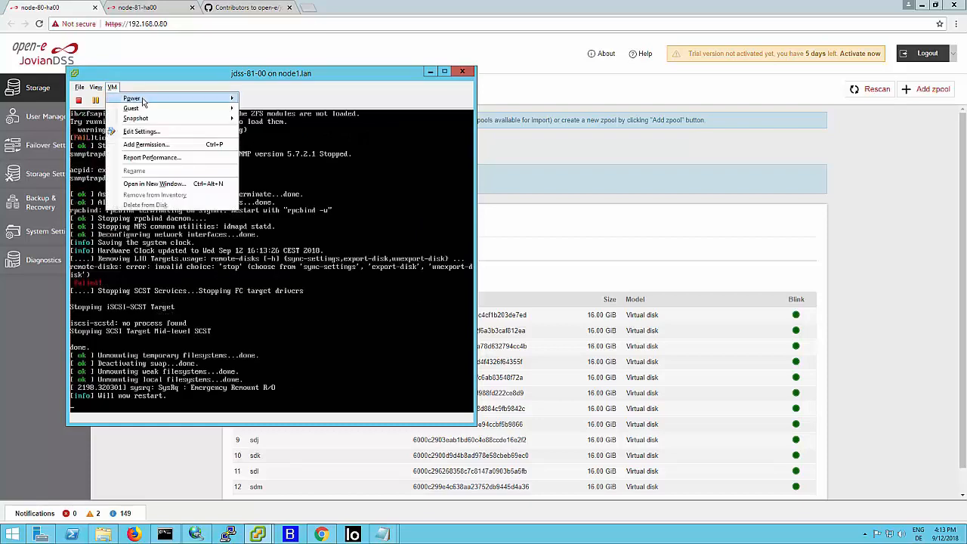
mouse_move(151, 98)
click(269, 108)
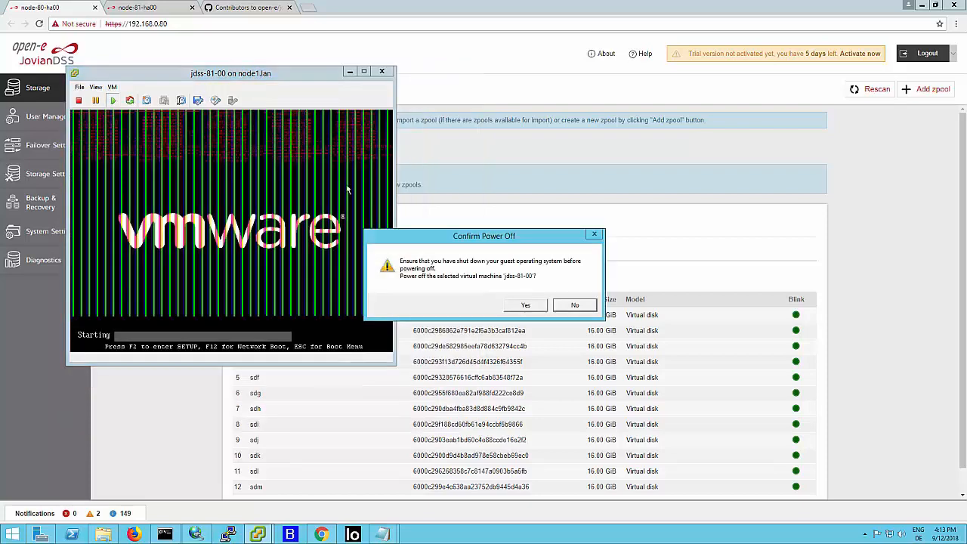
click(526, 305)
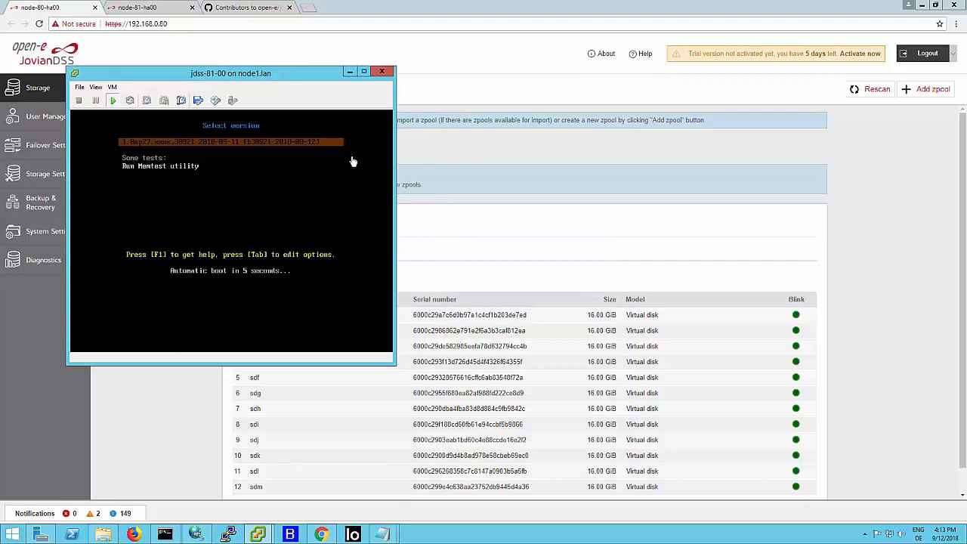
click(381, 72)
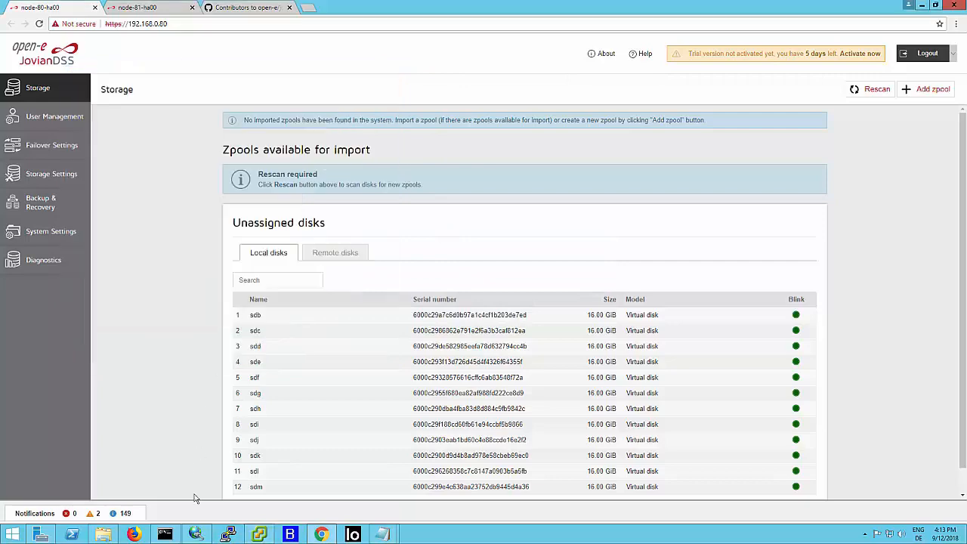
- Switch to vSphere Client and open the console of the jdss-80-00 virtual machine
click(259, 535)
click(53, 78)
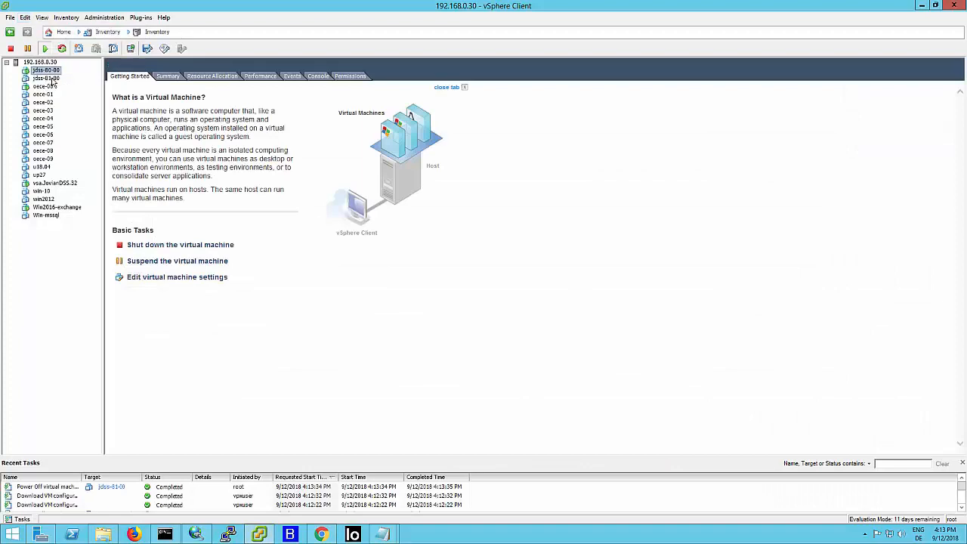
click(53, 71)
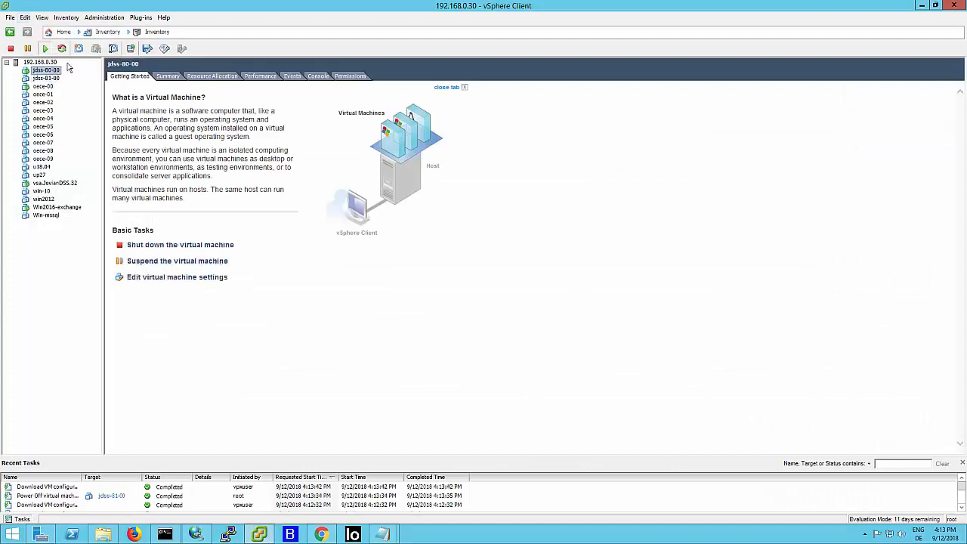
click(130, 49)
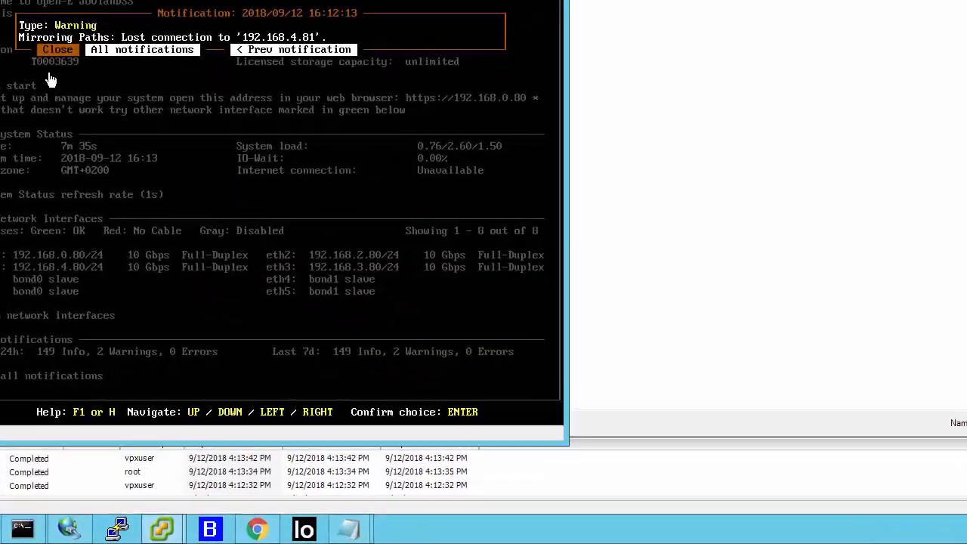
click(50, 80)
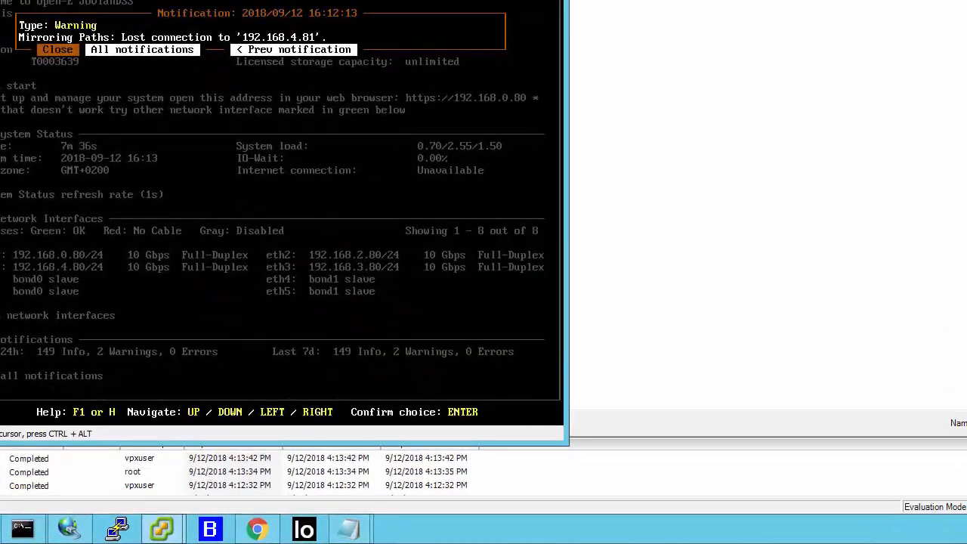
- Dismiss the notification on the jdss-80-00 console and open the Extended tools, entering the administrator password
key(Return)
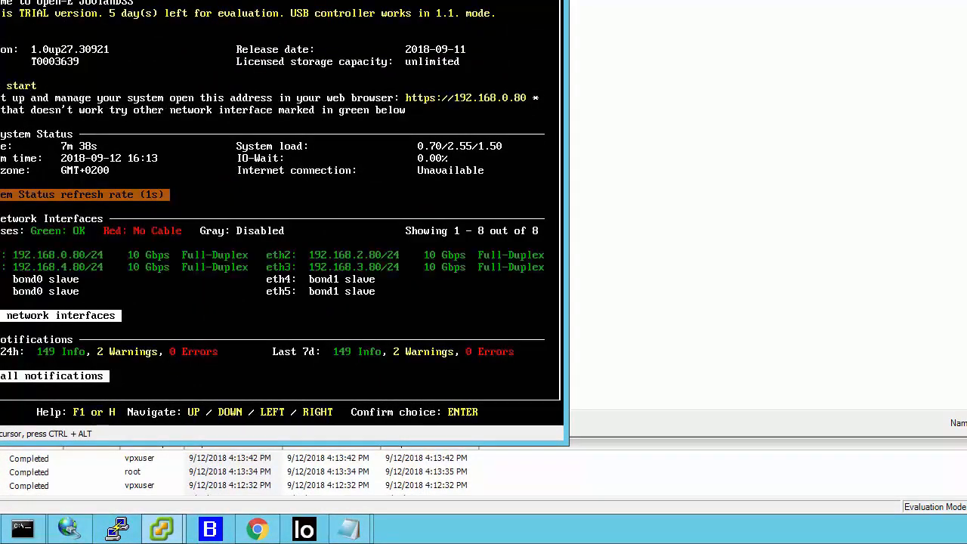
key(ctrl+alt+t)
key(Return)
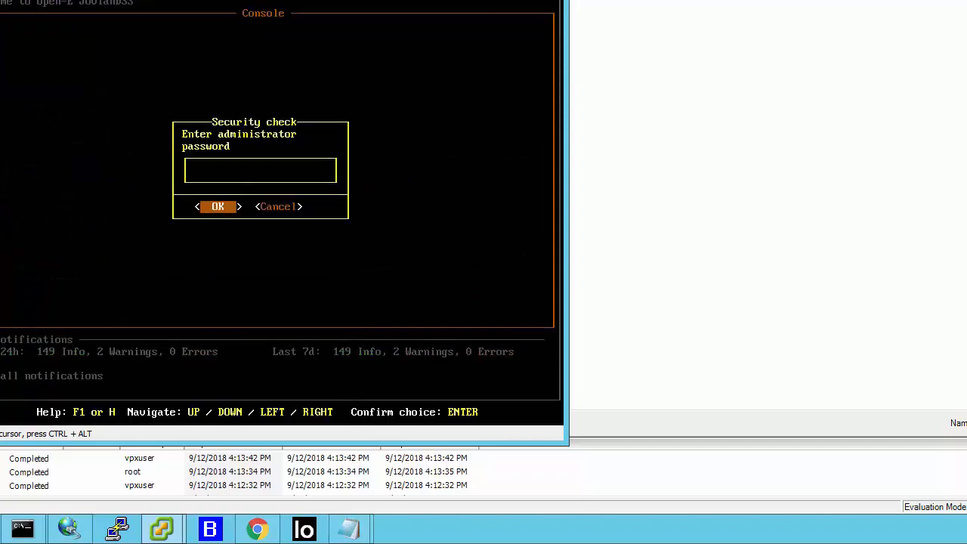
key(Return)
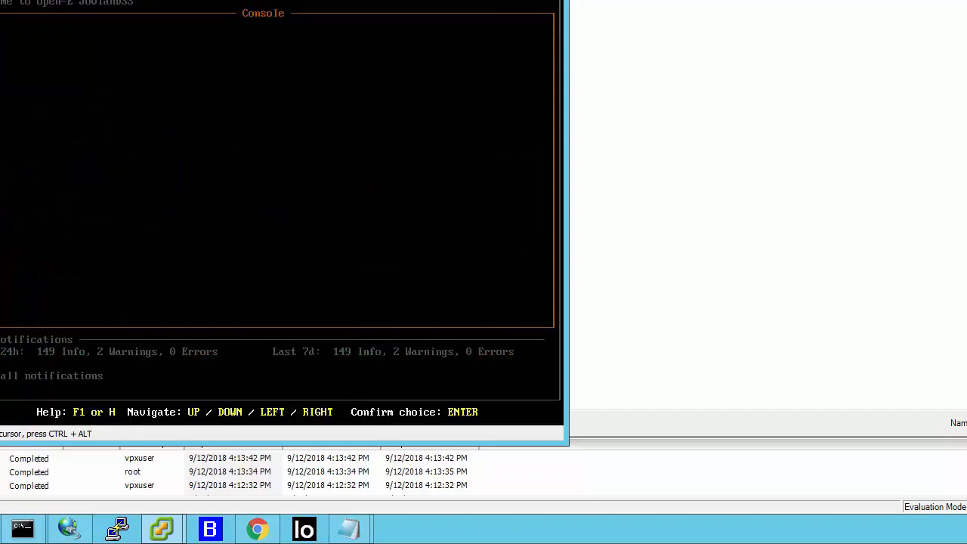
- Restore the factory system settings on jdss-80-00 from the Extended tools menu and reboot the node
key(Down)
key(Down)
key(Return)
key(Return)
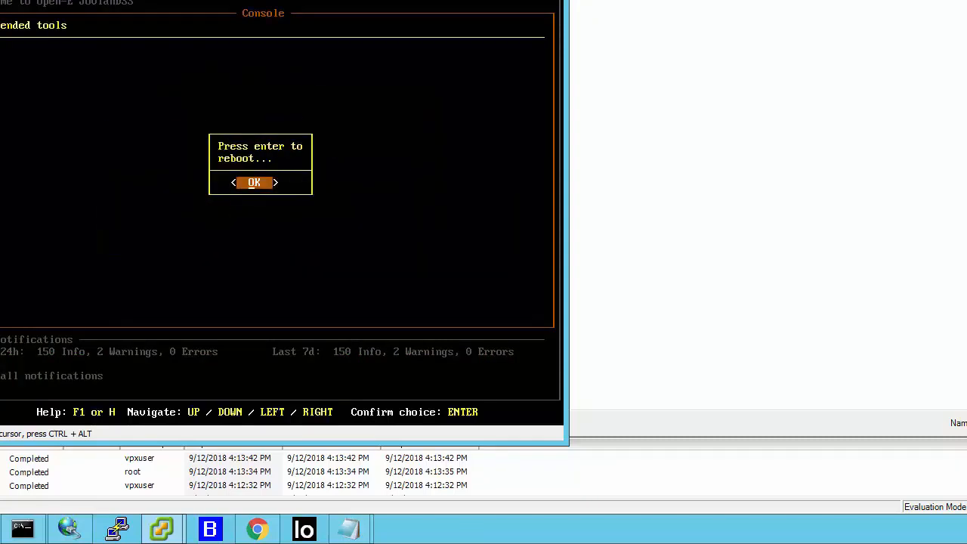
key(Return)
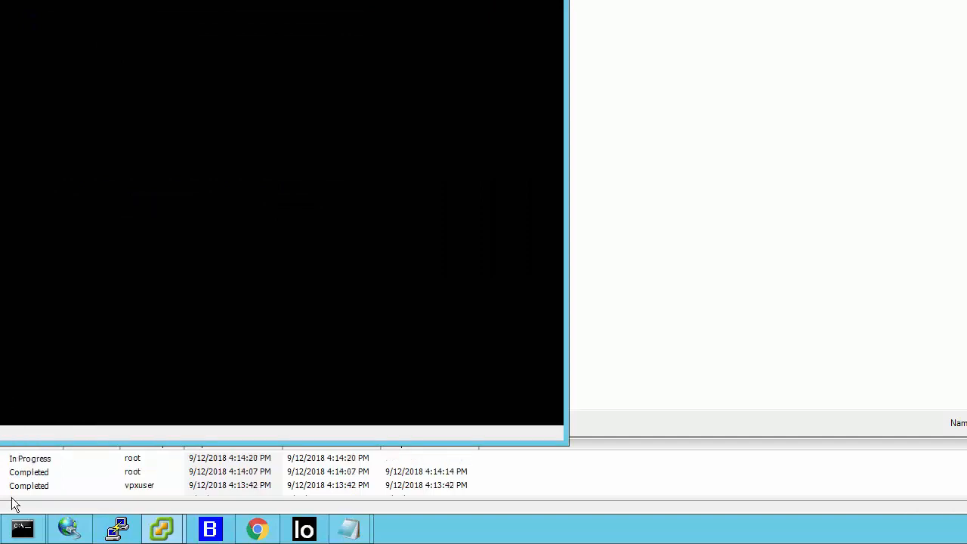
- Switch to the command prompt and read the jdss-api-tools help on factory setup files and batch setup
click(27, 536)
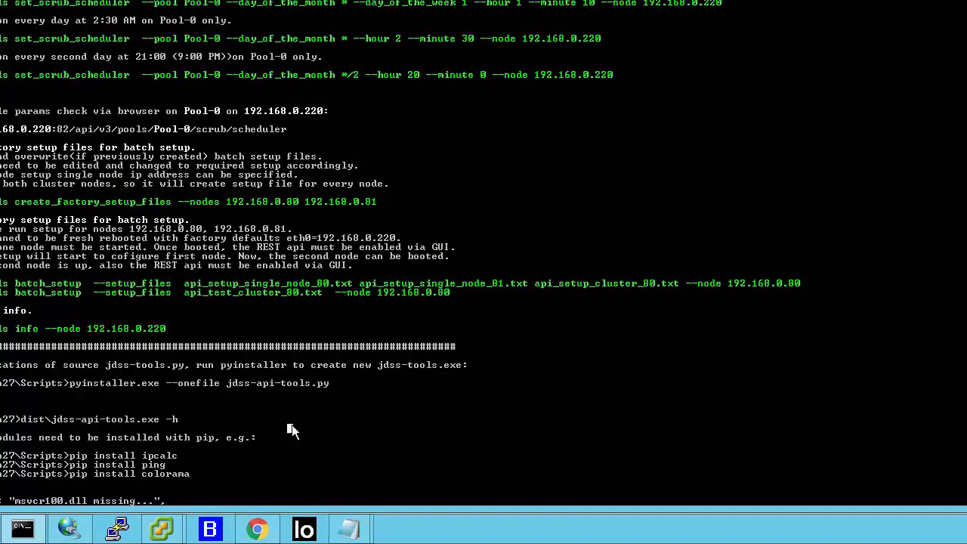
scroll(292, 425, down, 1)
scroll(291, 426, down, 1)
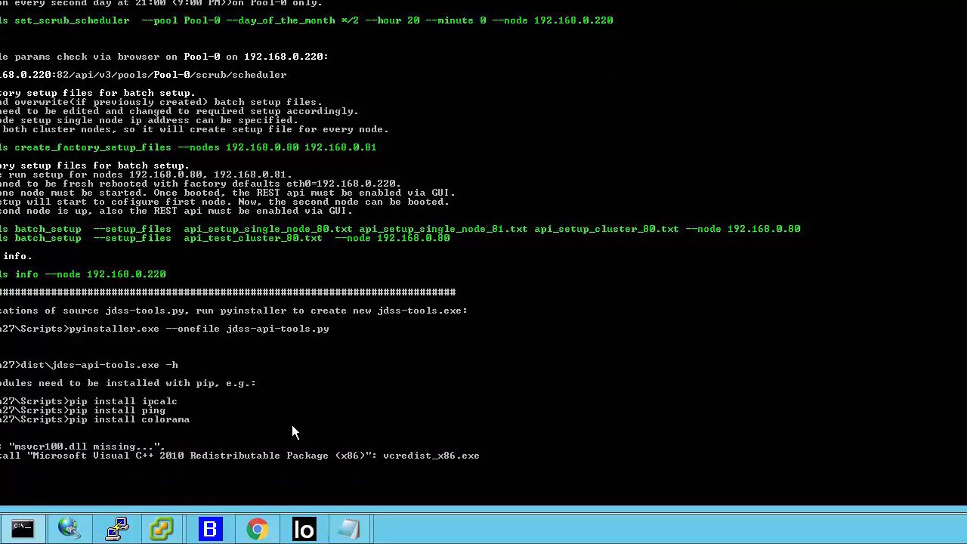
- Print the jdss-api-tools.exe help again with --help and list the contents of C:\api
key(Up)
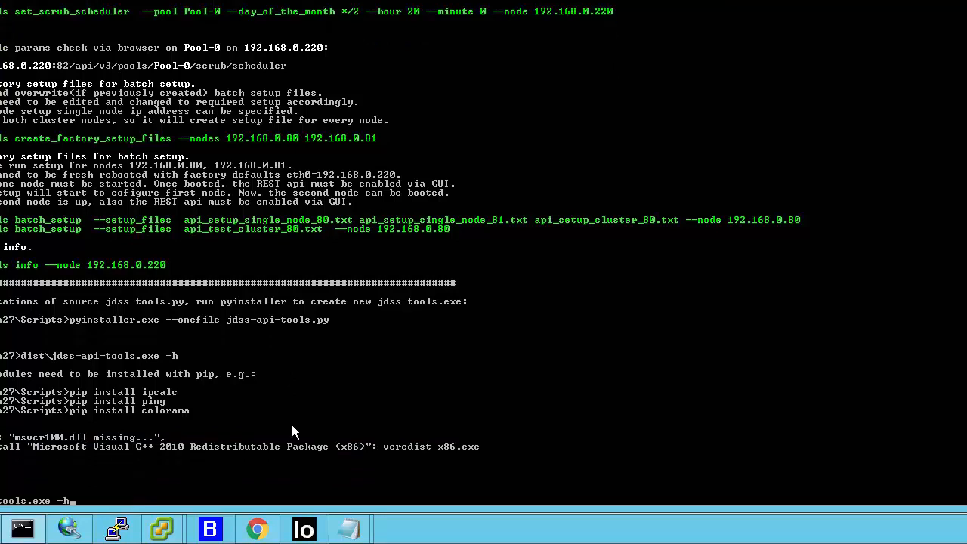
key(BackSpace)
text(-)
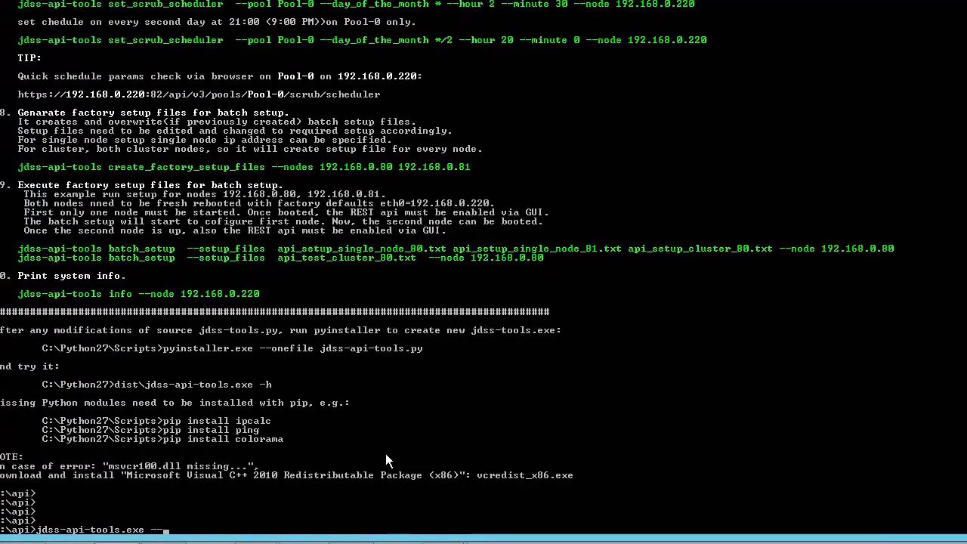
text(help)
key(Return)
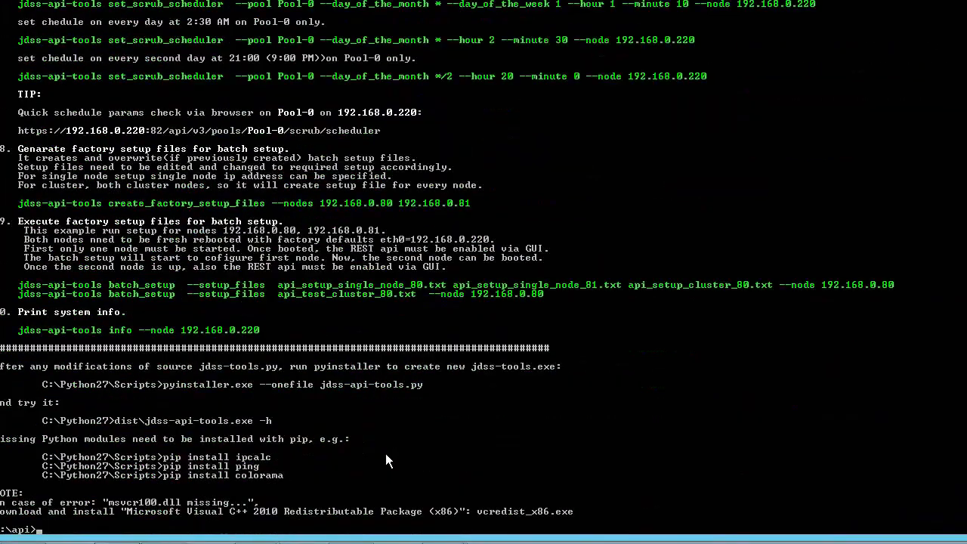
text(dir)
key(Return)
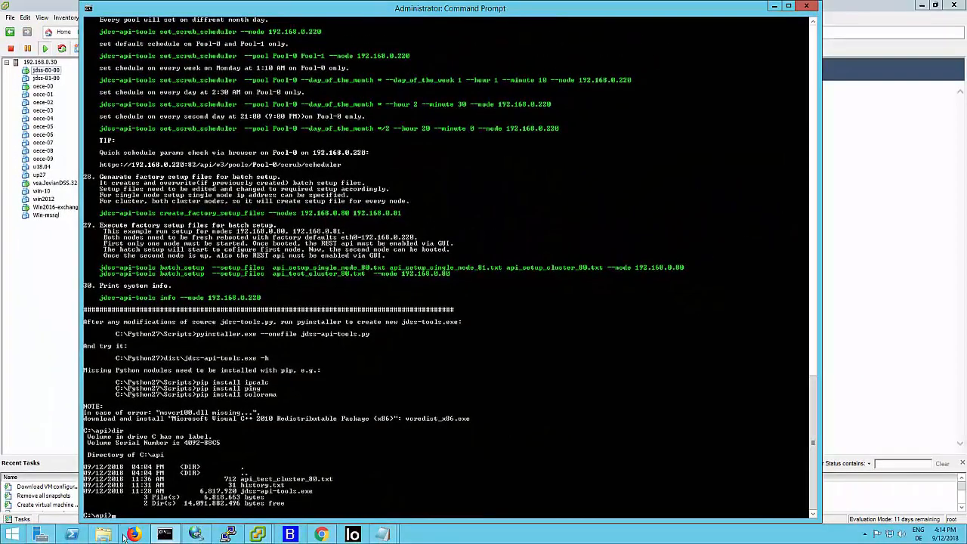
- Switch to File Explorer and delete the api_test_cluster_80 text file from the api folder
click(104, 534)
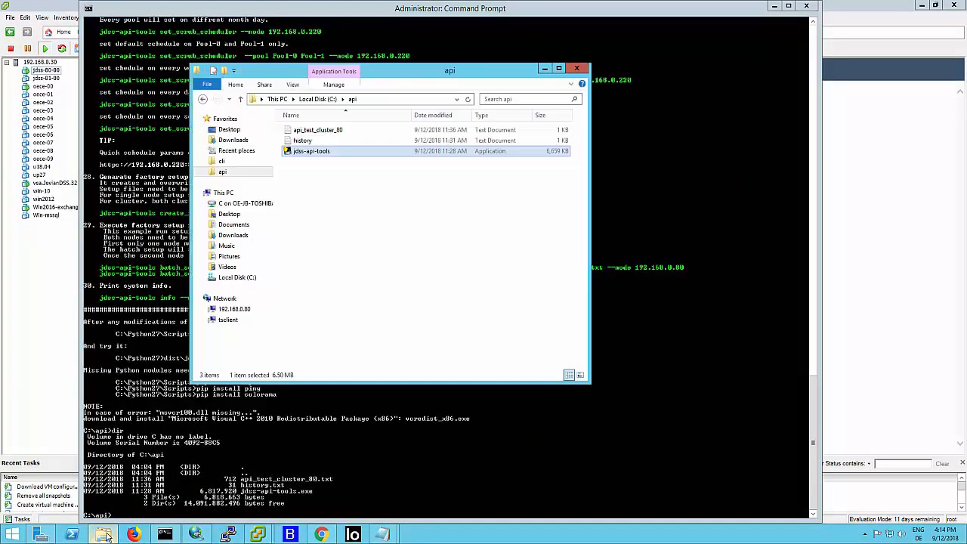
click(342, 139)
click(343, 133)
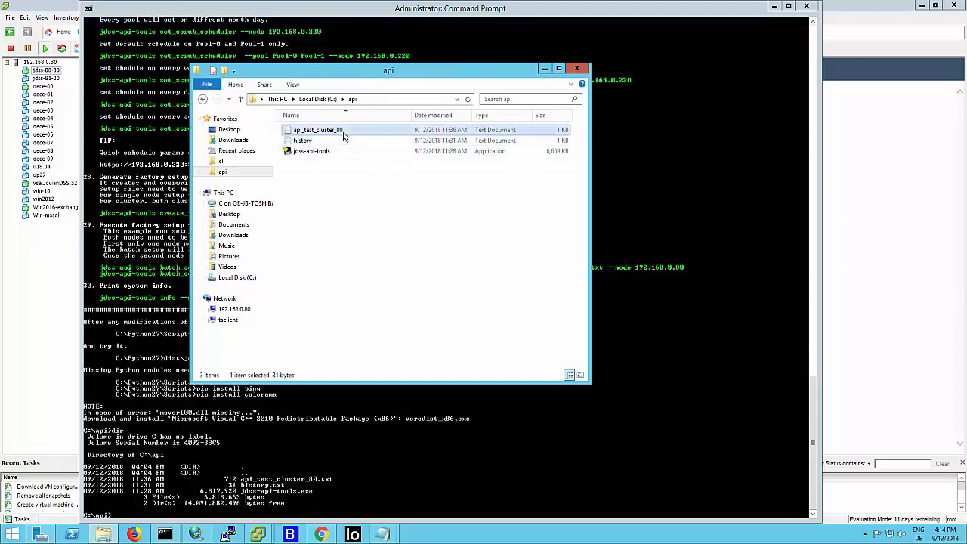
key(Delete)
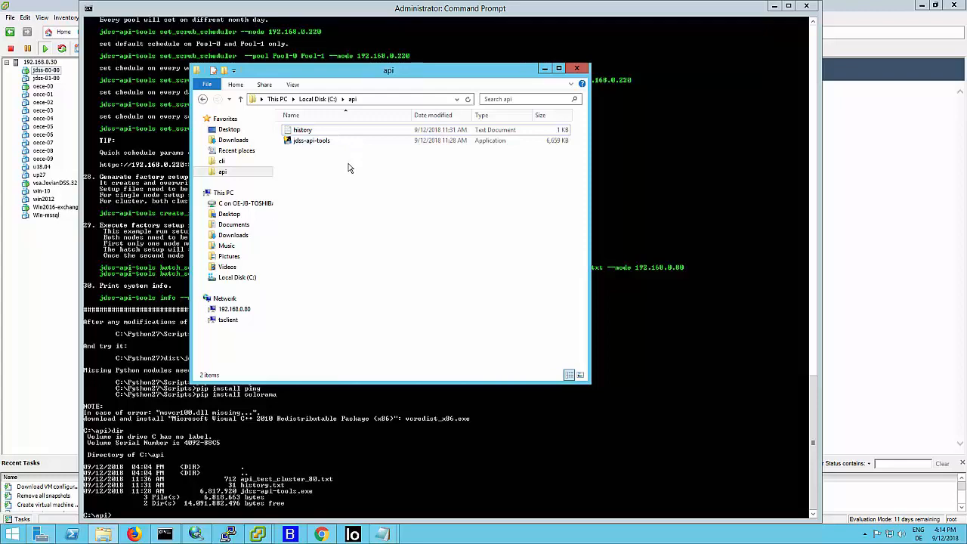
- Return to the command prompt and list C:\api again to check the remaining files
click(410, 465)
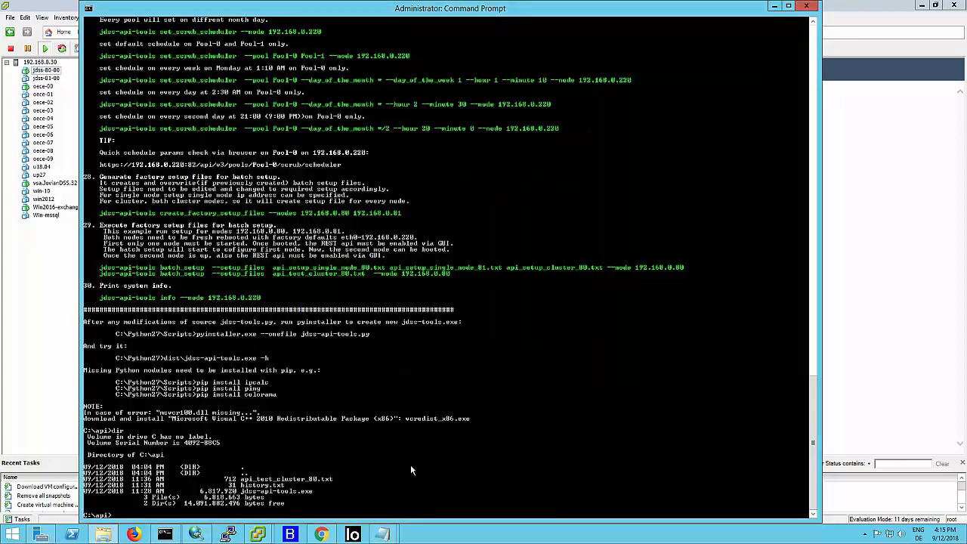
text(dir)
key(Return)
key(Return)
key(Return)
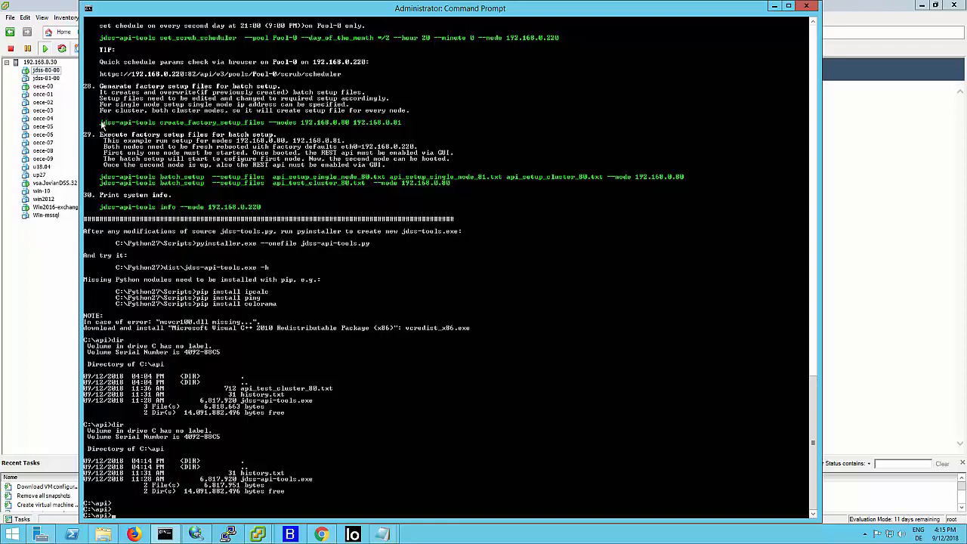
- Copy create_factory_setup_files from the help, run it for nodes 192.168.0.80 and 192.168.0.81, and list the folder
drag(101, 123, 400, 125)
right_click(401, 125)
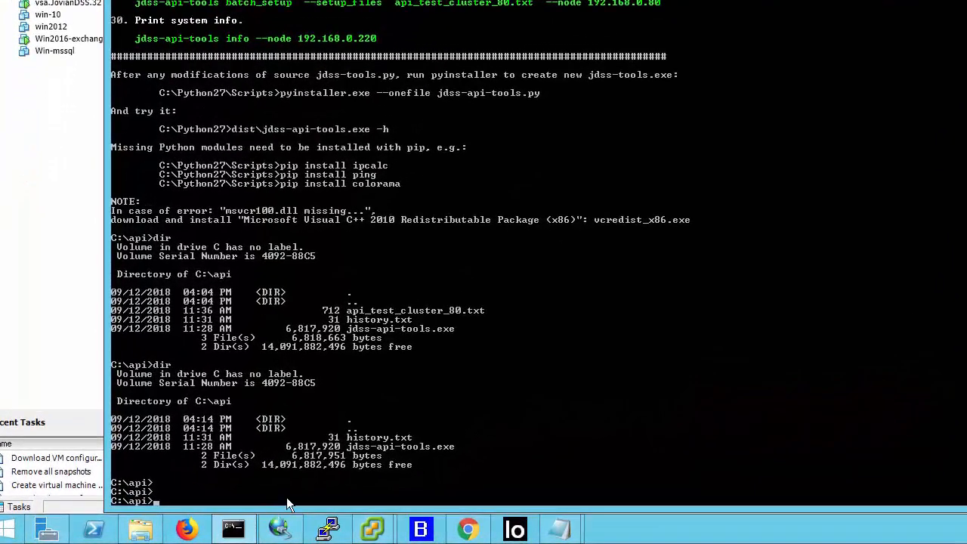
right_click(287, 497)
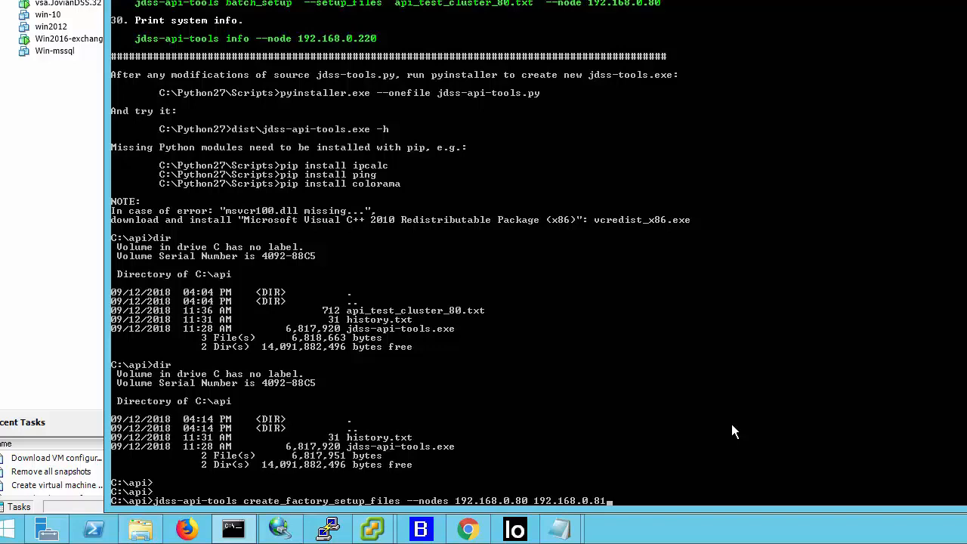
key(Return)
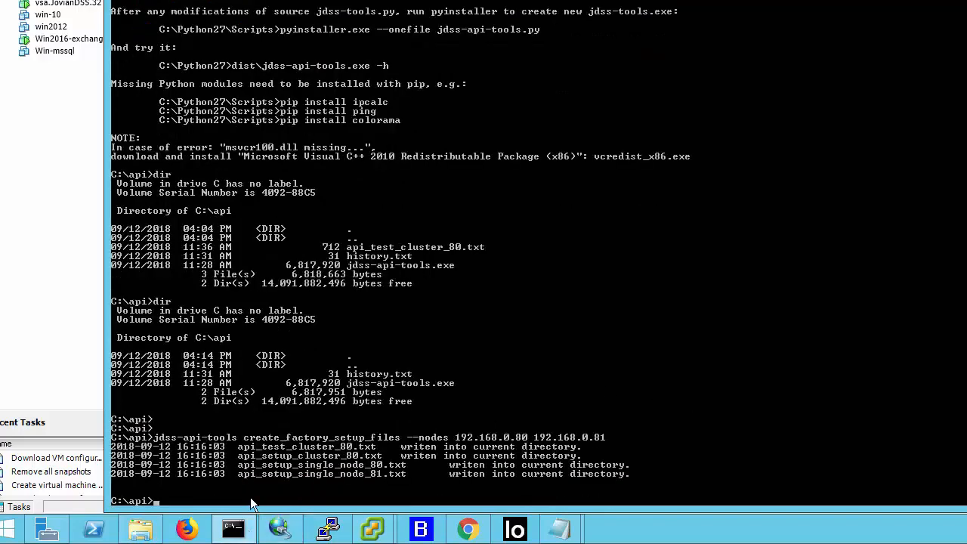
text(dir)
key(Return)
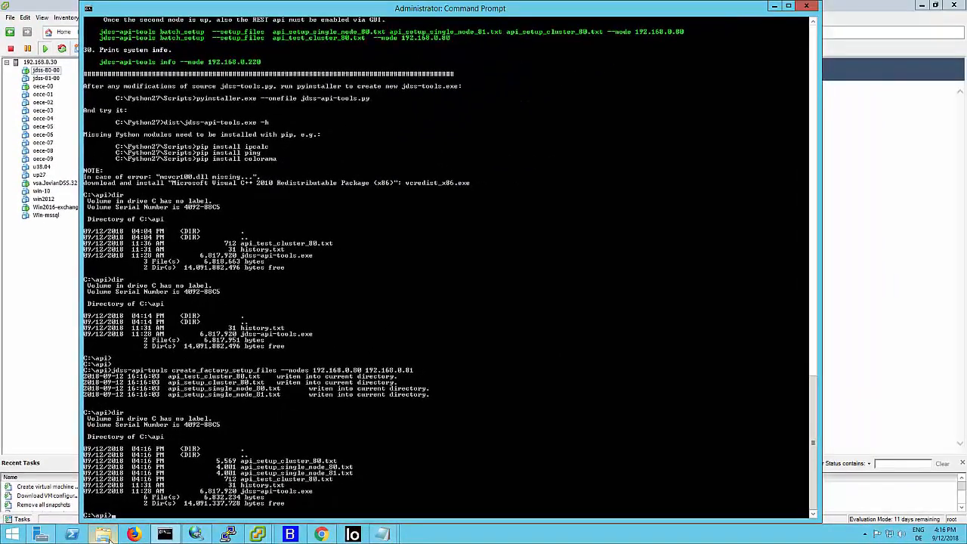
- Open api_setup_single_node_80 from the api folder in Notepad and widen its window to show the full lines
click(142, 529)
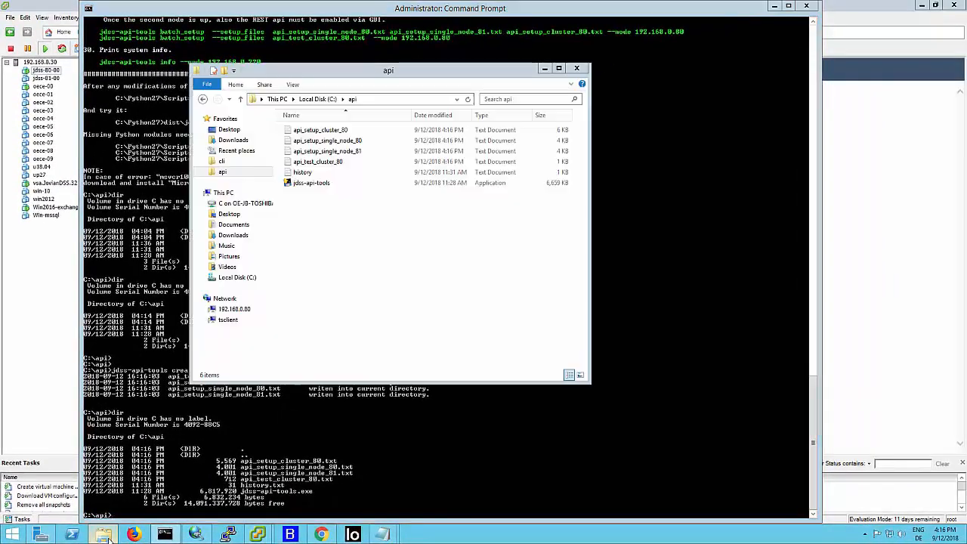
right_click(323, 144)
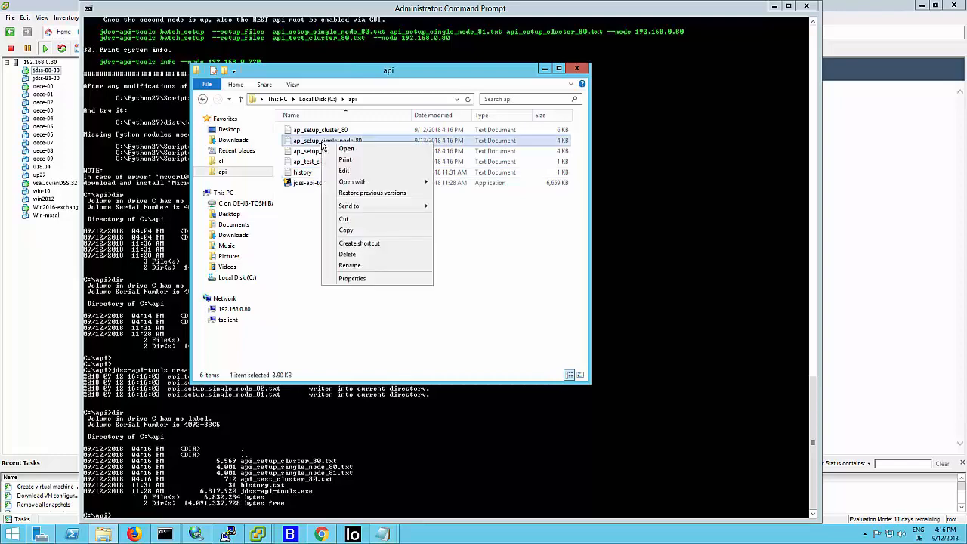
click(346, 148)
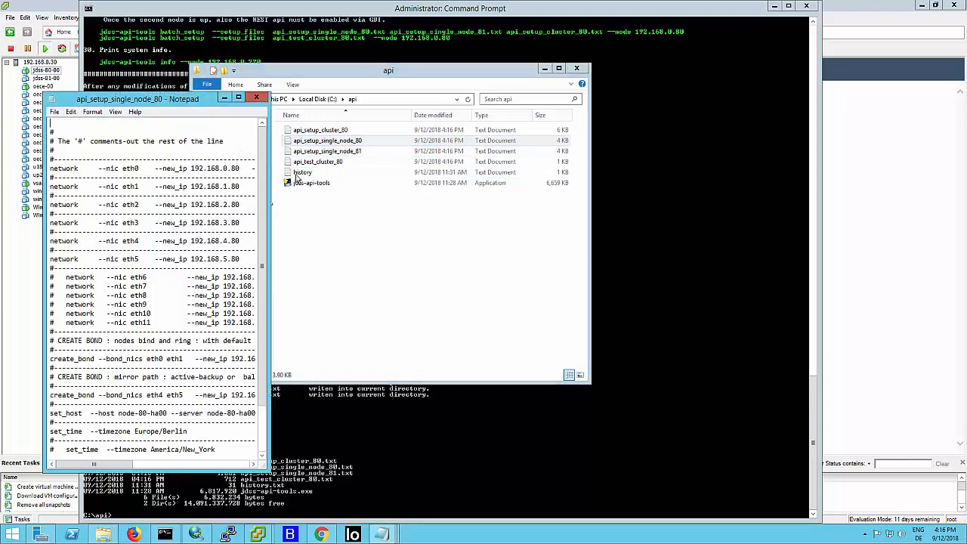
drag(374, 182, 272, 199)
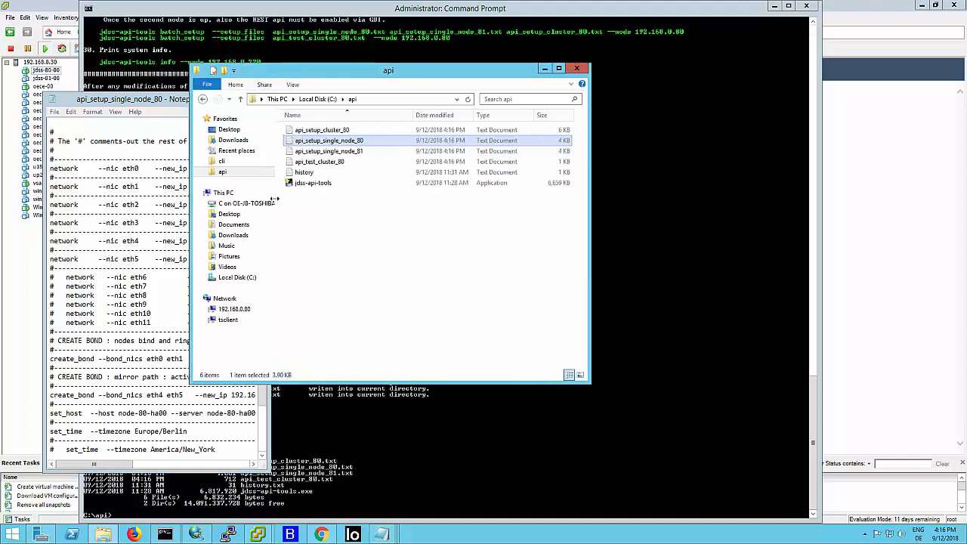
click(186, 258)
drag(259, 242, 523, 242)
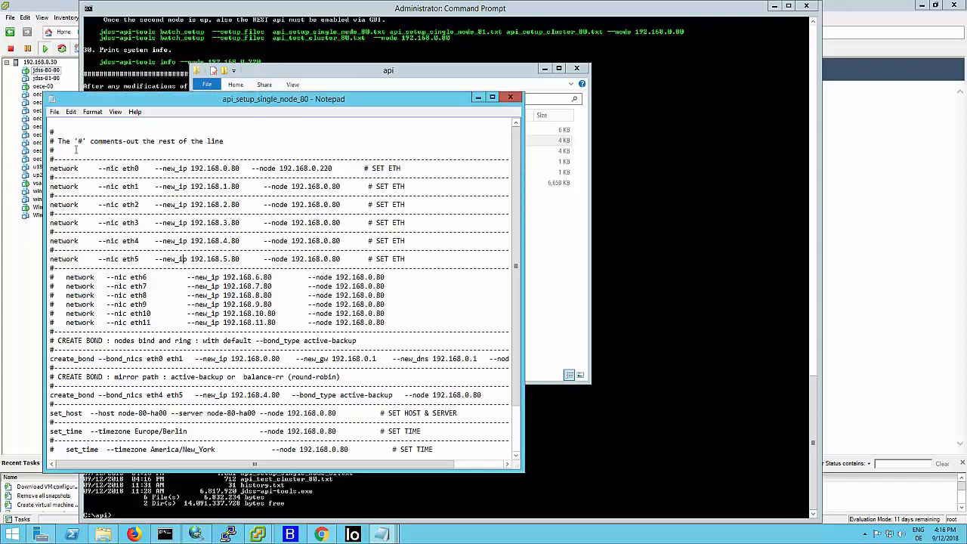
- Examine the comment marker, the commented-out NIC lines and the eth0 and eth1 network addresses in api_setup_single_node_80
drag(75, 141, 90, 142)
drag(52, 278, 61, 313)
click(75, 296)
drag(109, 187, 135, 195)
click(116, 204)
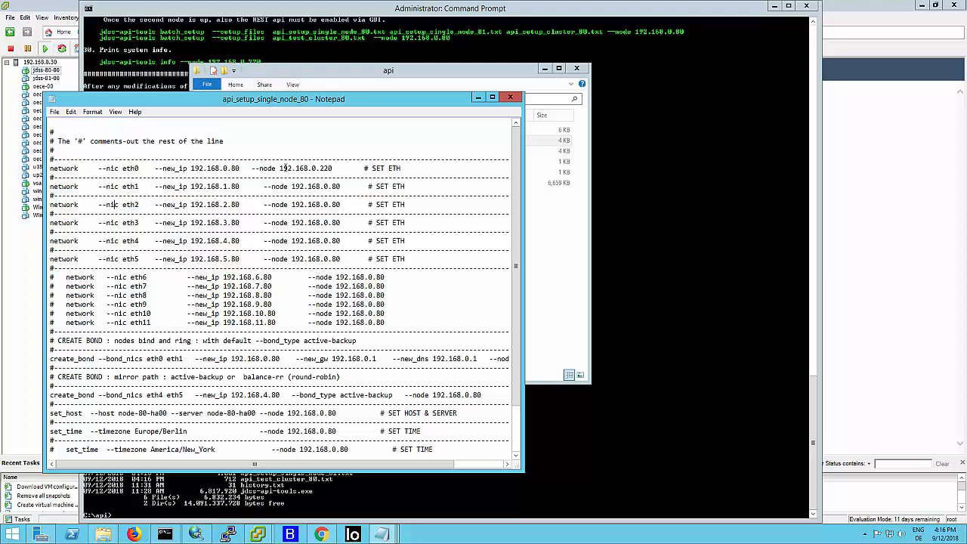
drag(279, 167, 340, 169)
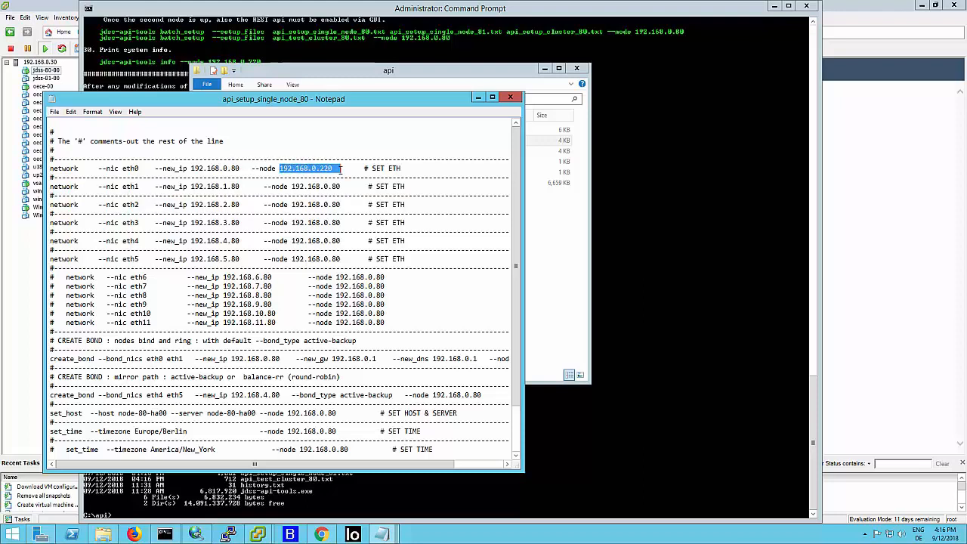
click(229, 168)
drag(159, 168, 337, 187)
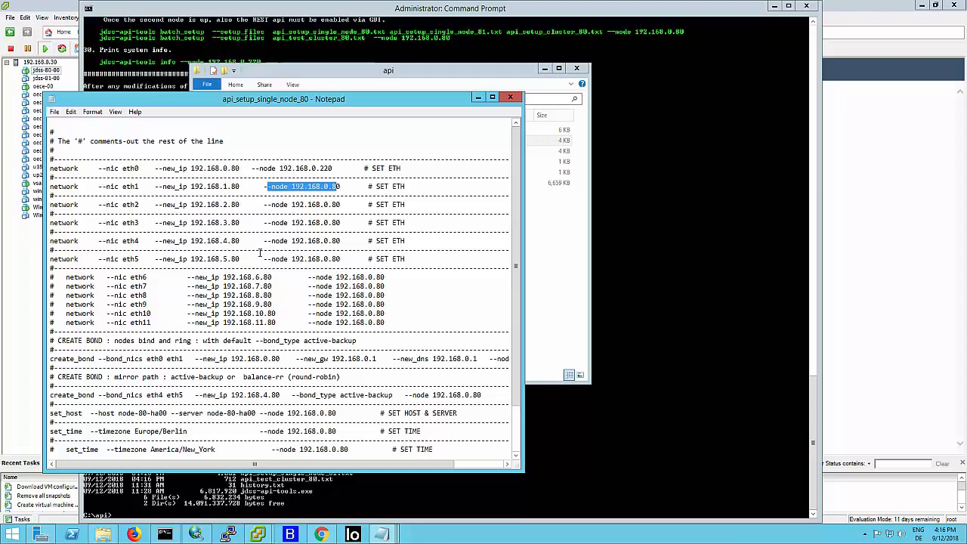
- Review the two create_bond lines in api_setup_single_node_80, checking the bonded NICs and the bond type options
scroll(264, 250, down, 2)
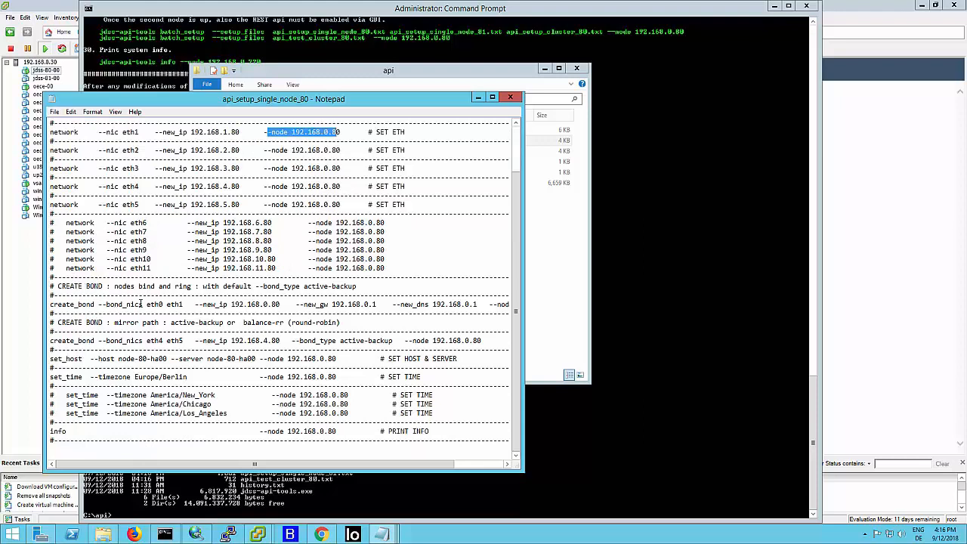
drag(104, 301, 185, 303)
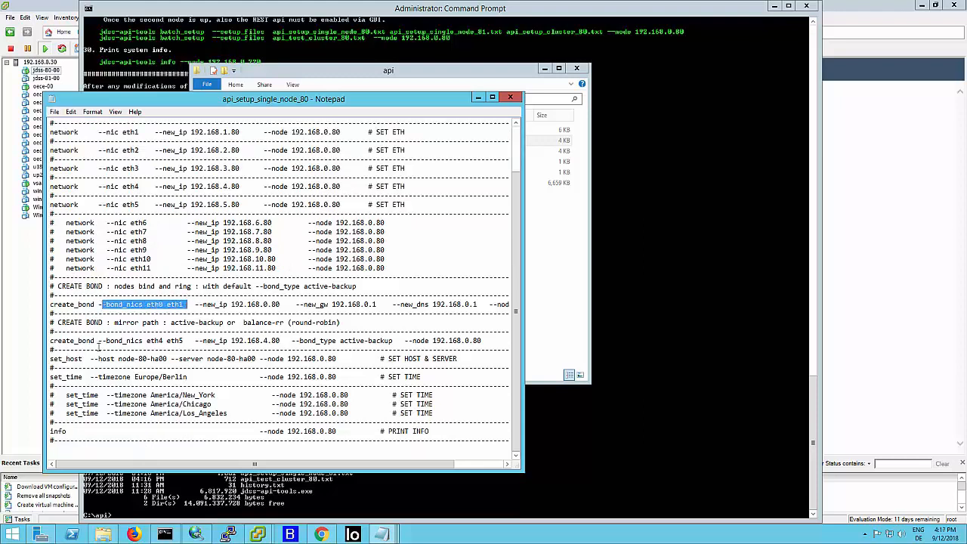
drag(102, 341, 191, 344)
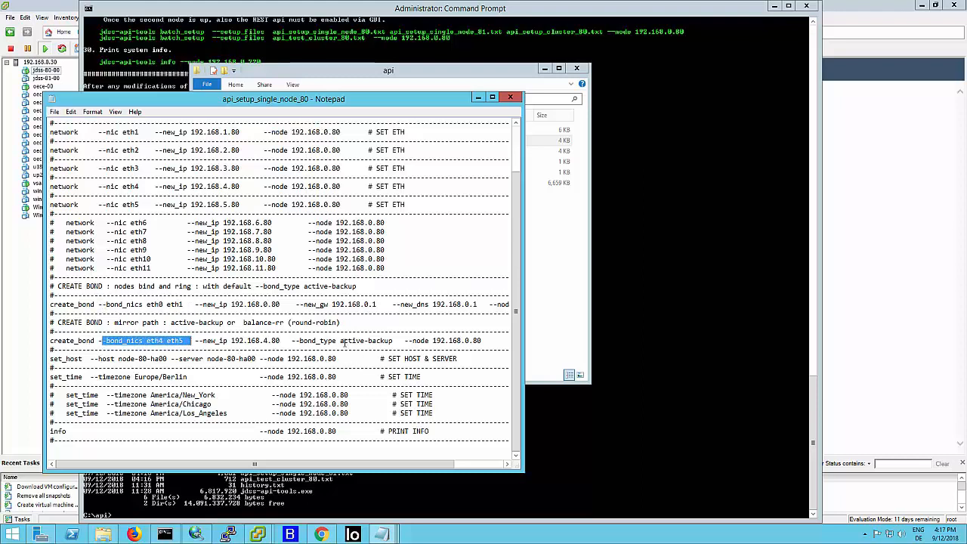
drag(341, 342, 382, 342)
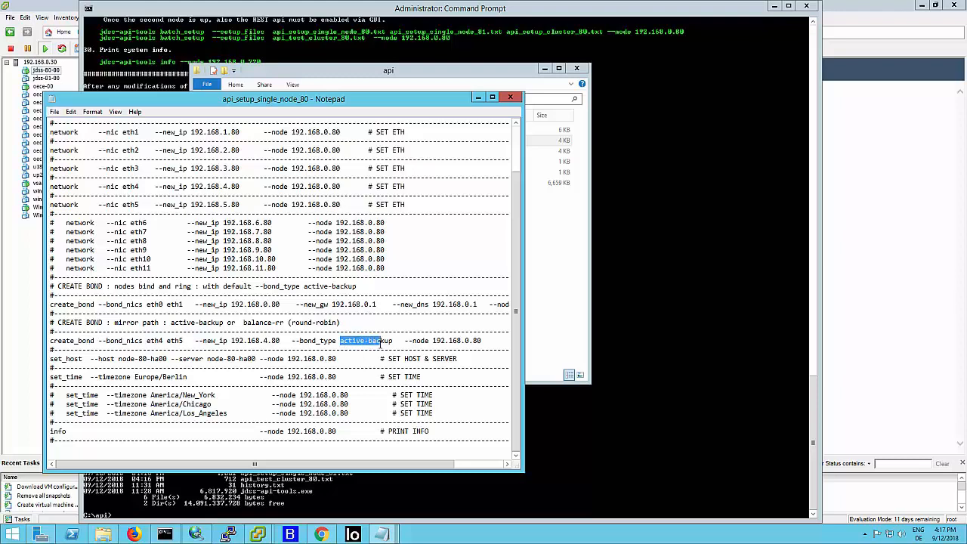
drag(244, 323, 284, 323)
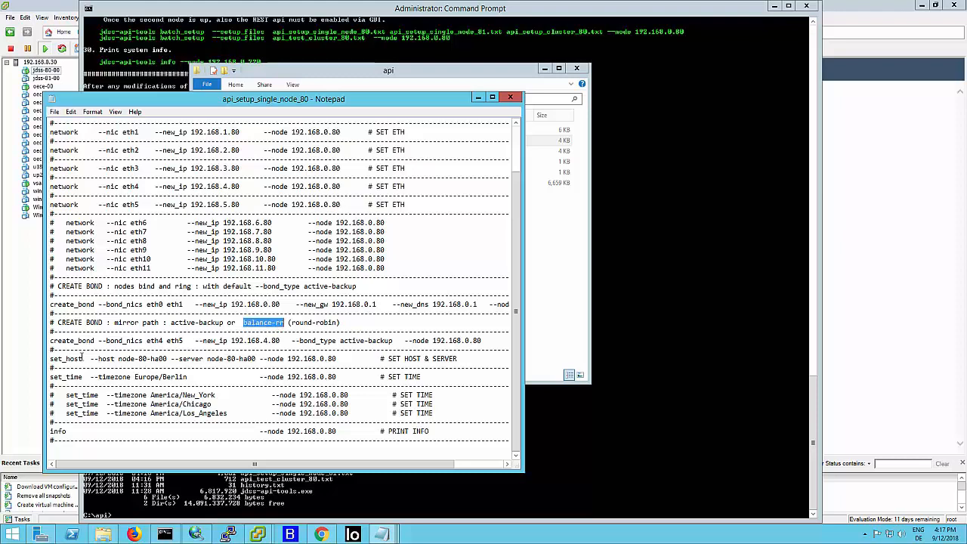
- Review the server name and time zone lines in api_setup_single_node_80, including the commented-out alternatives, and close the file
drag(182, 359, 249, 360)
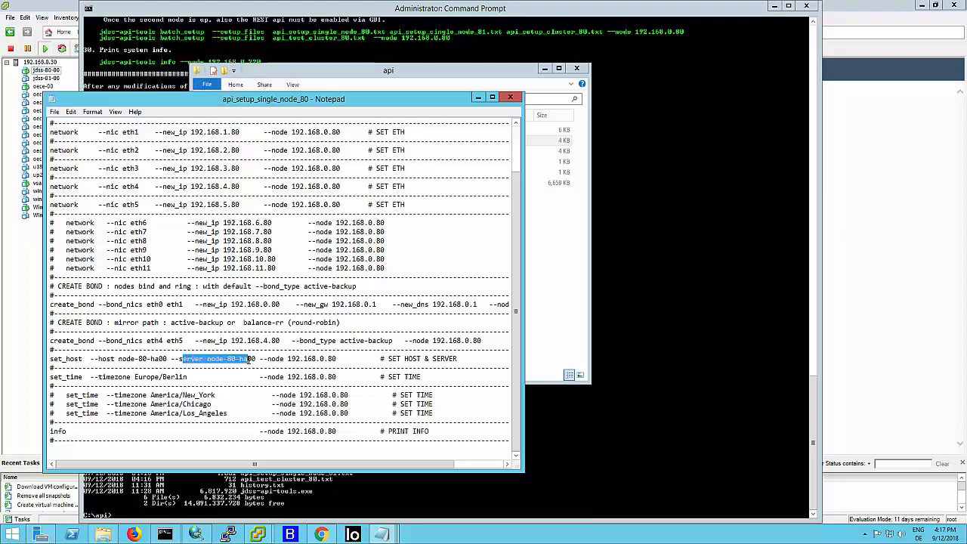
drag(98, 377, 158, 377)
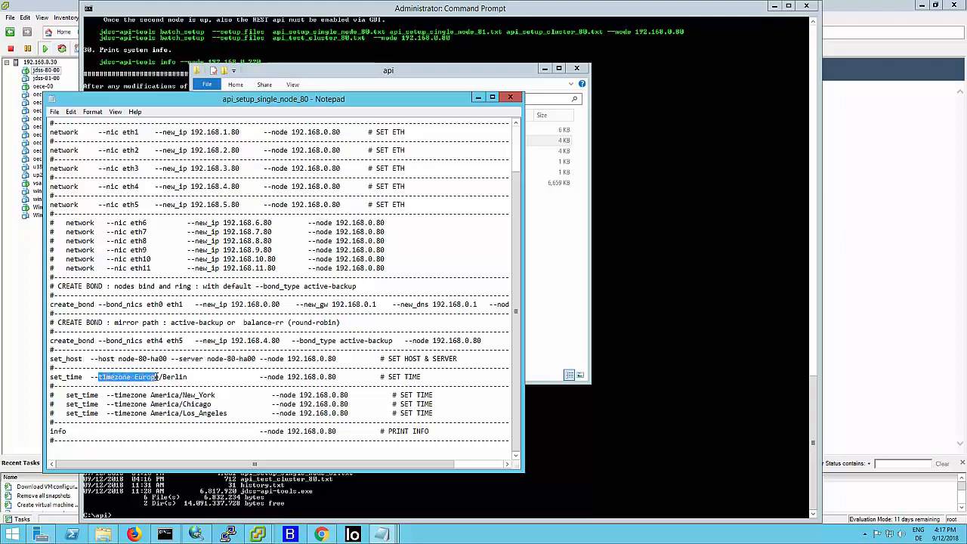
click(53, 395)
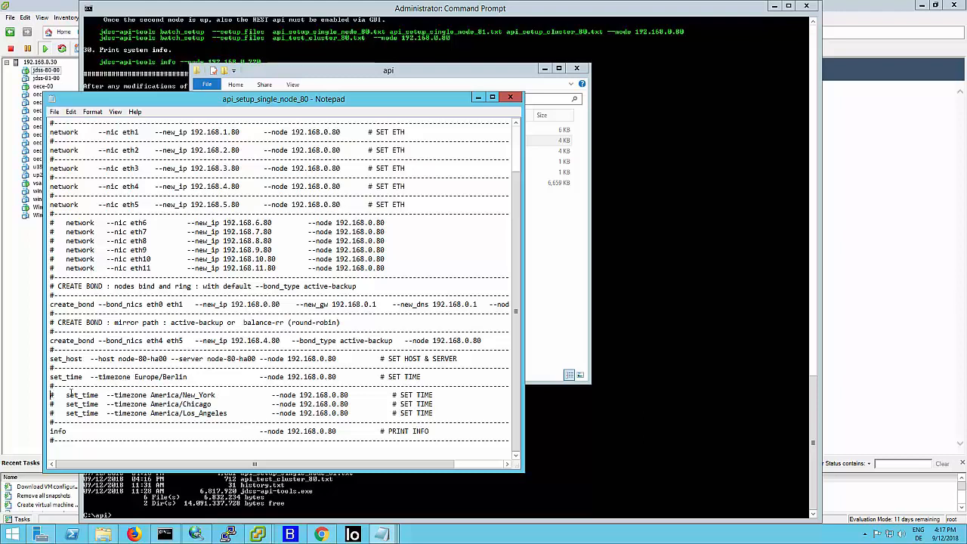
drag(153, 395, 172, 405)
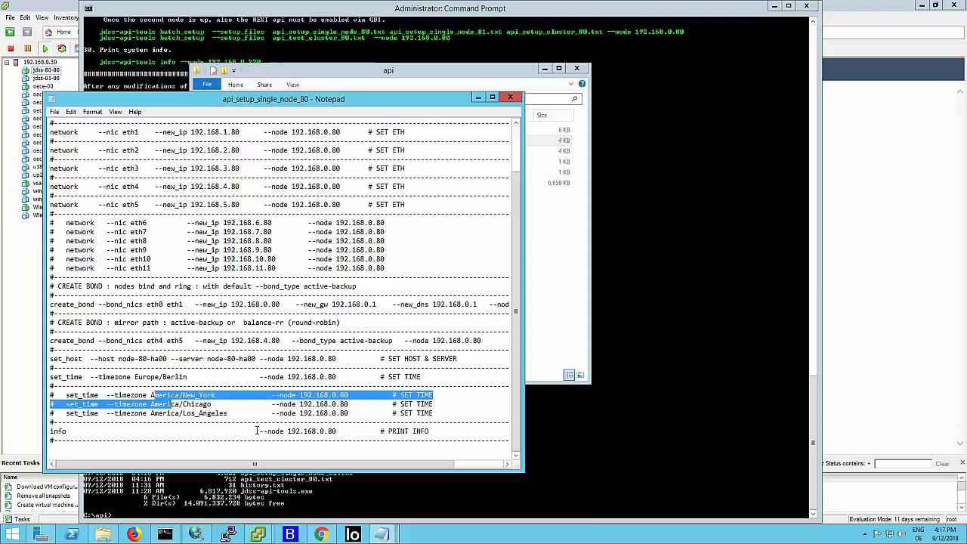
click(510, 97)
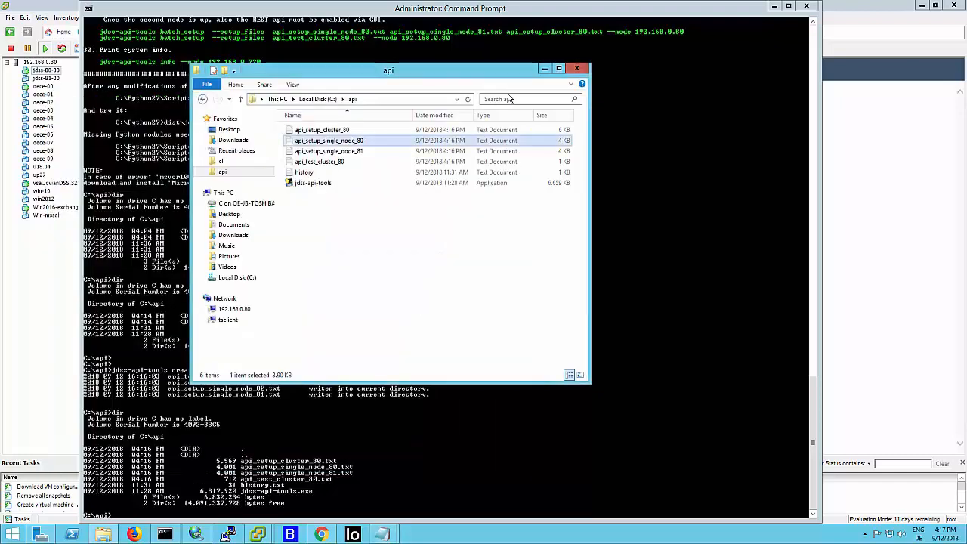
- Open api_setup_single_node_81, review its node addresses, close it and return to the command prompt
right_click(348, 152)
click(370, 158)
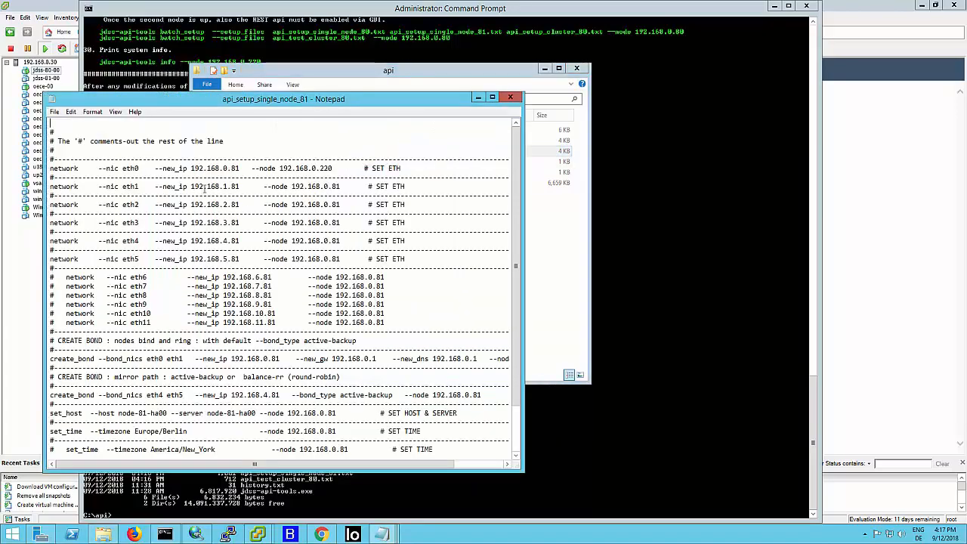
drag(219, 187, 236, 215)
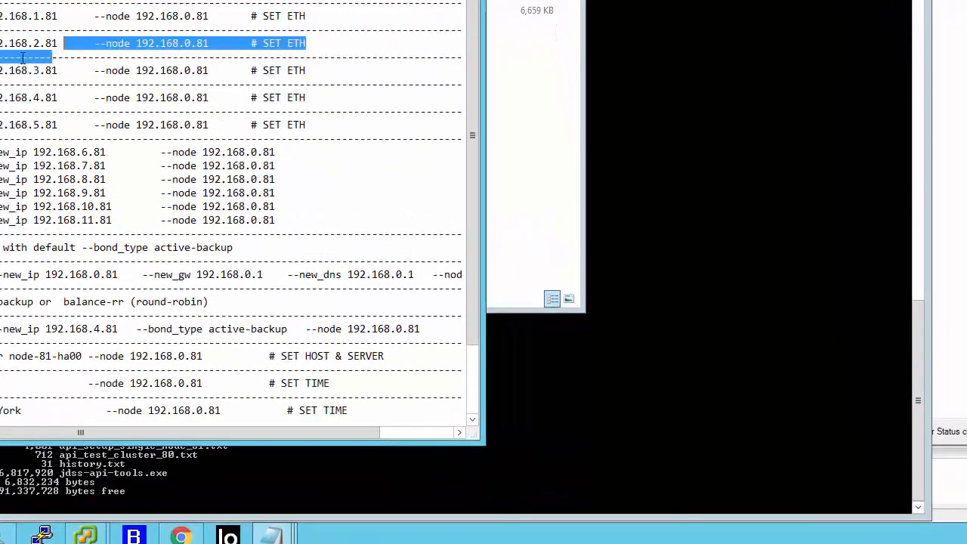
drag(23, 57, 27, 58)
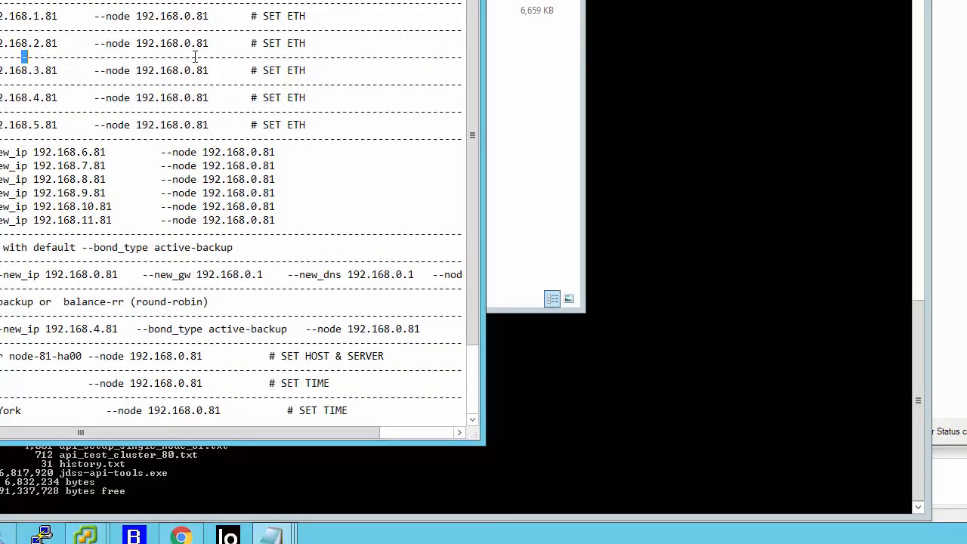
key(alt+F4)
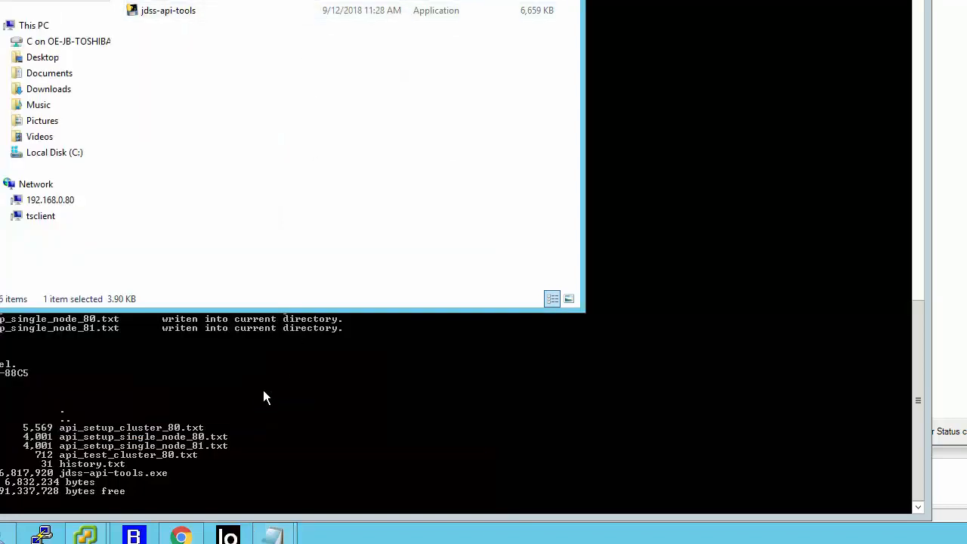
click(303, 488)
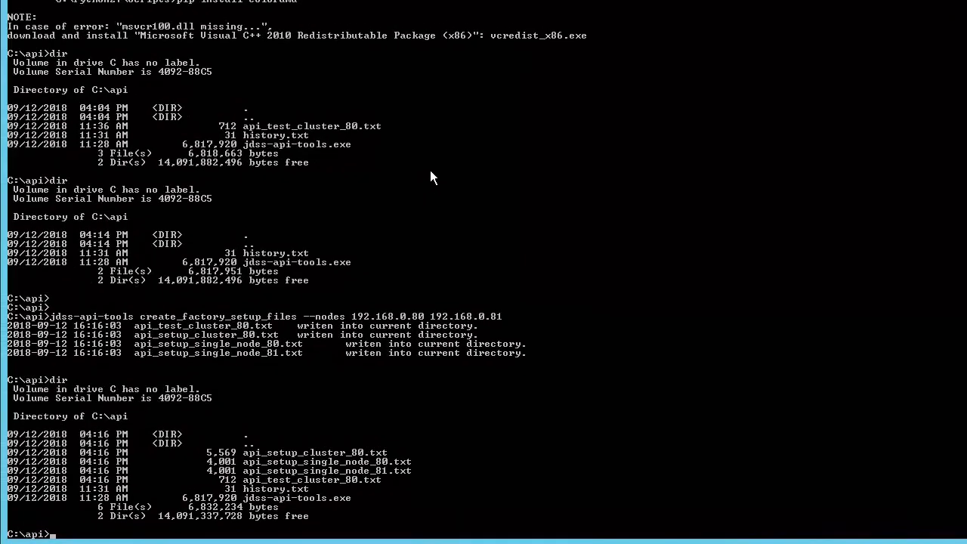
- Display the jdss-api-tools help by running jdss-api-tools.exe -h
scroll(430, 170, up, 6)
scroll(445, 196, down, 5)
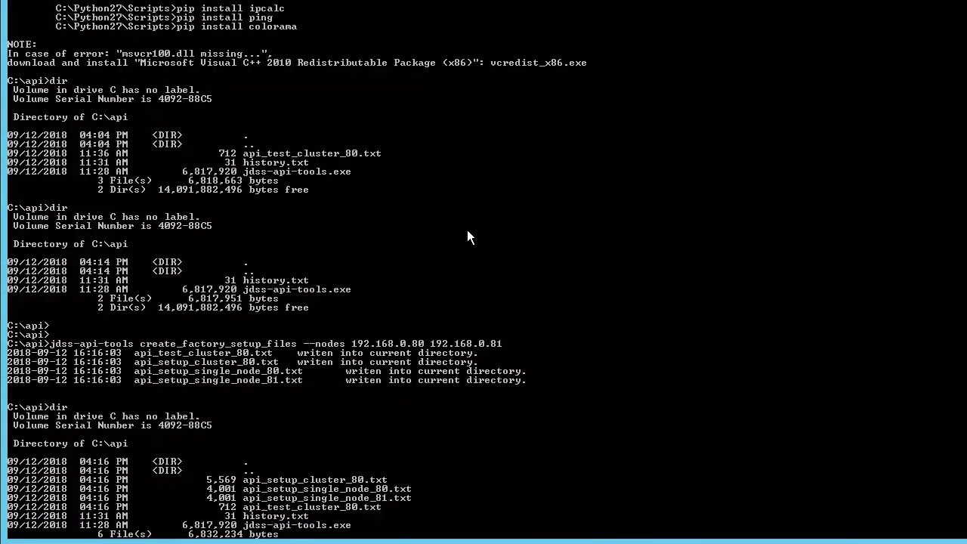
scroll(468, 237, down, 1)
key(Up)
key(Up)
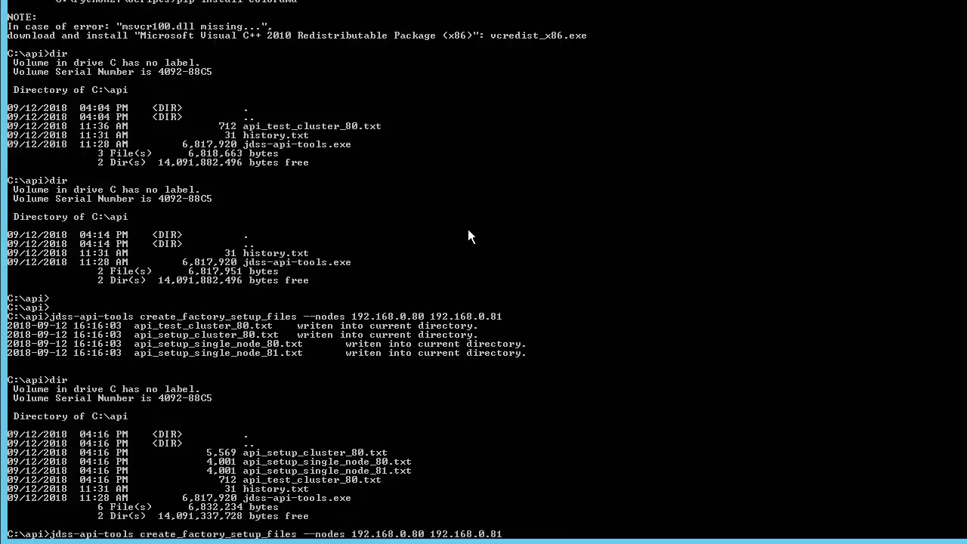
key(Down)
key(Up)
key(BackSpace)
key(BackSpace)
key(BackSpace)
key(BackSpace)
key(BackSpace)
text(h)
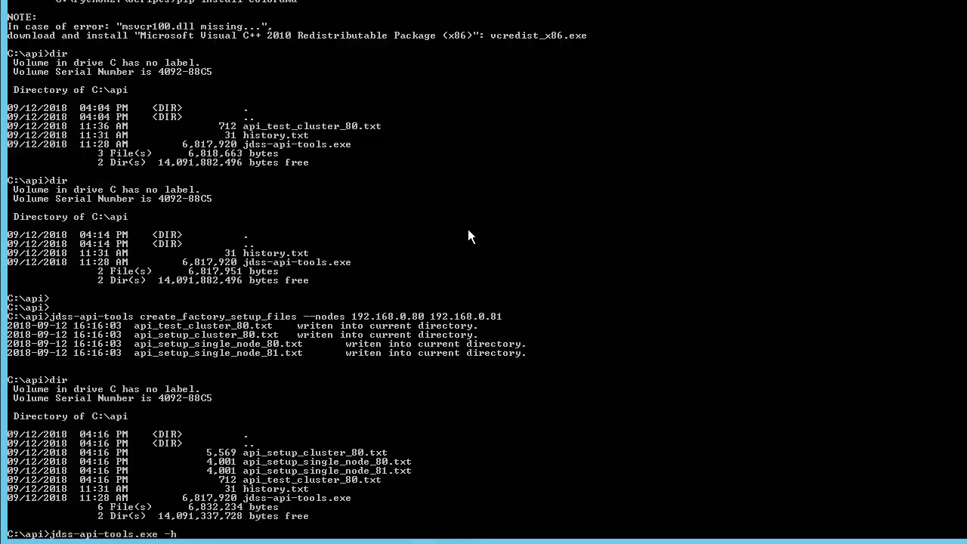
key(Return)
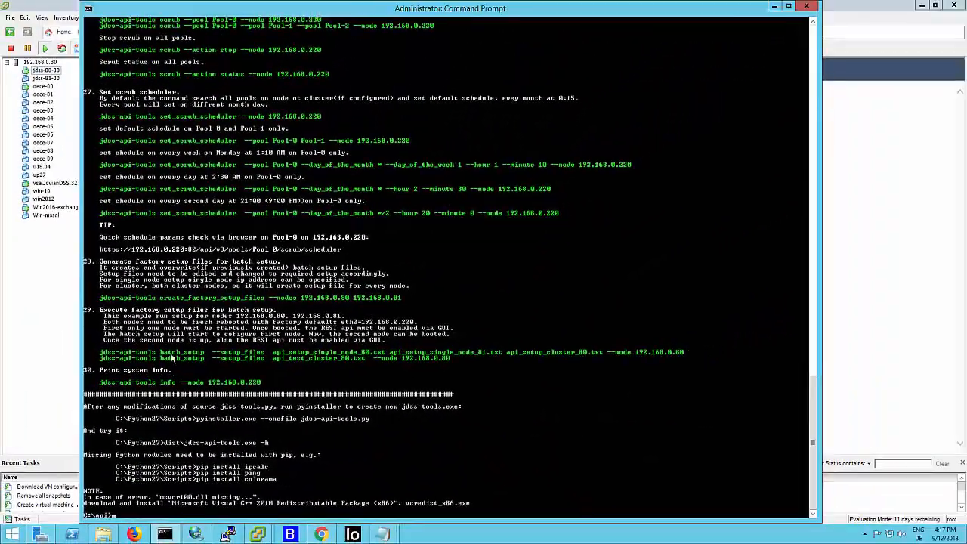
- Copy the help's batch_setup example for both single-node files and the cluster file with node 192.168.0.80, and run it
click(58, 312)
drag(103, 353, 688, 353)
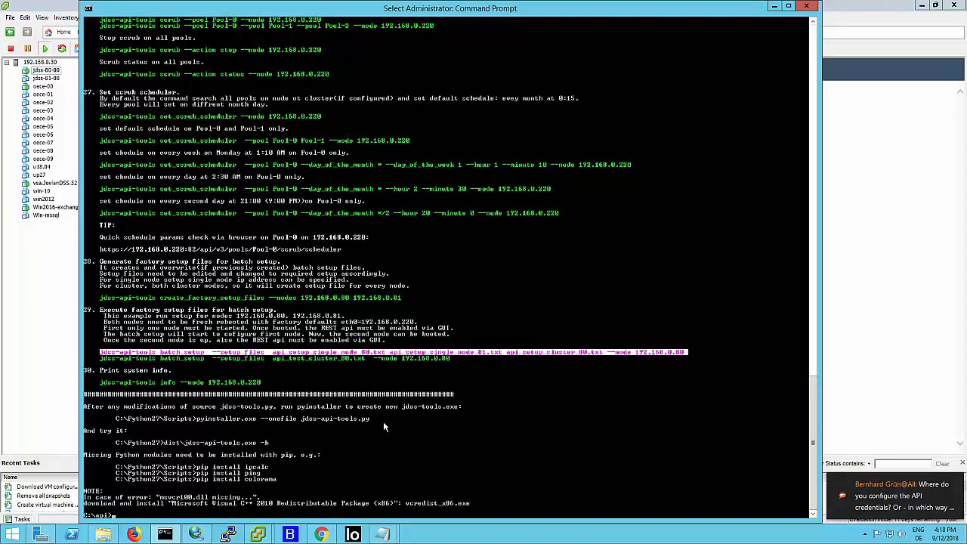
key(Return)
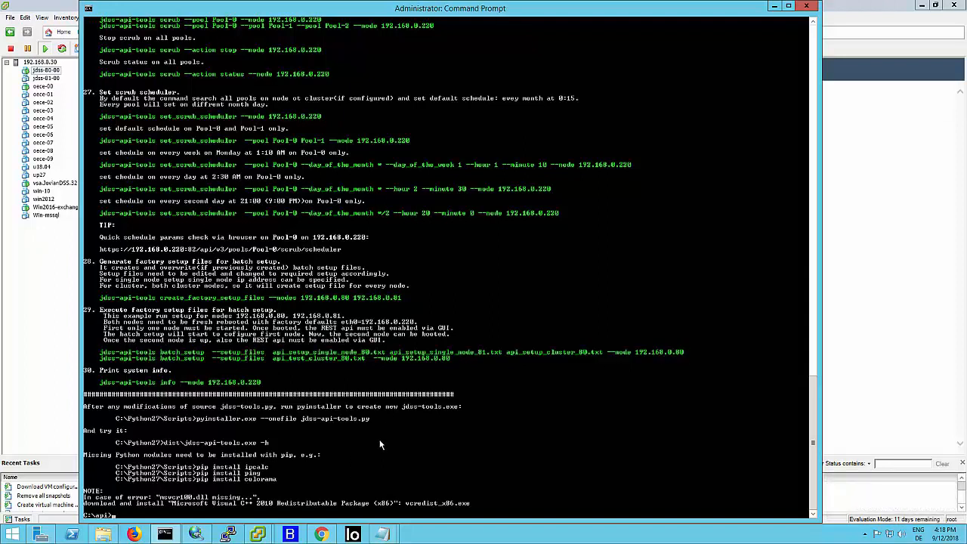
right_click(341, 517)
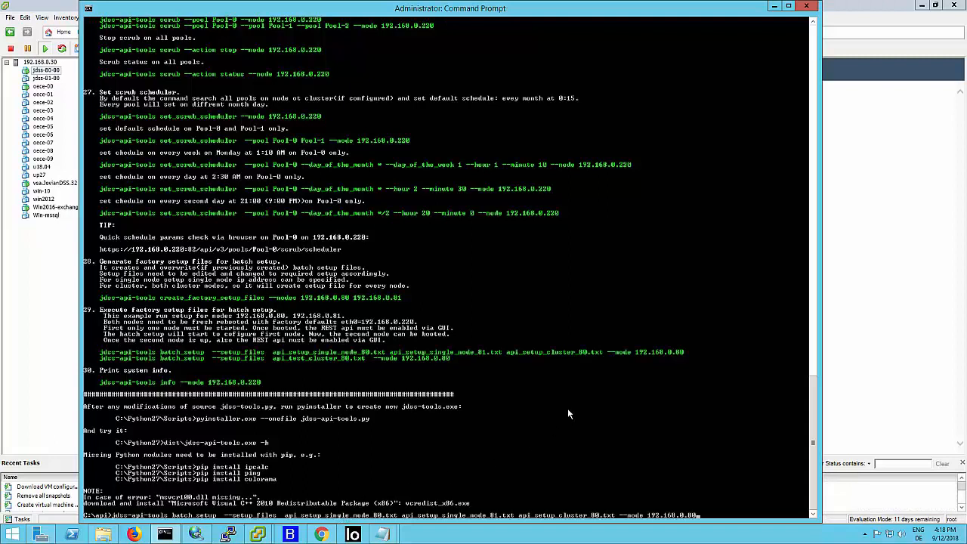
key(Return)
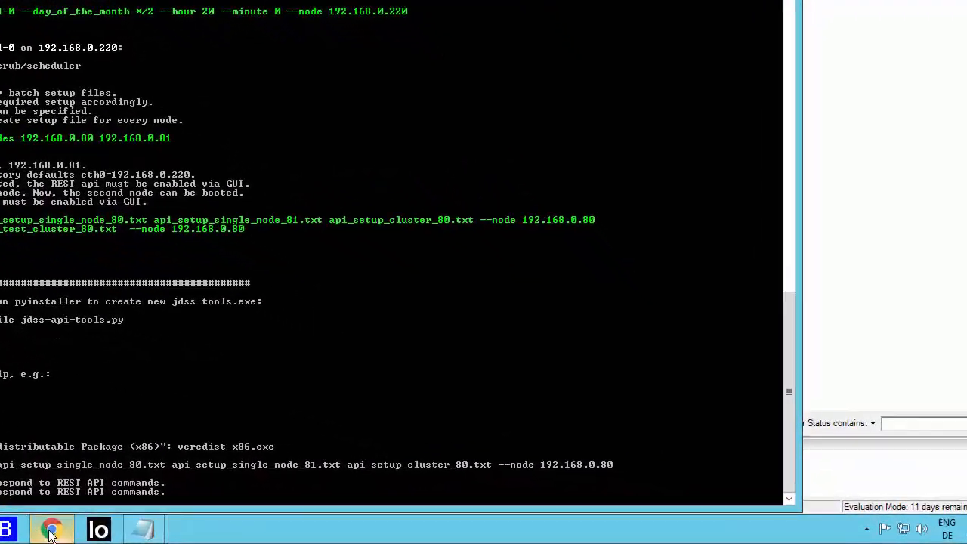
- Switch to Chrome and open the node's web interface at 192.168.0.220, proceeding past the certificate warning
click(51, 533)
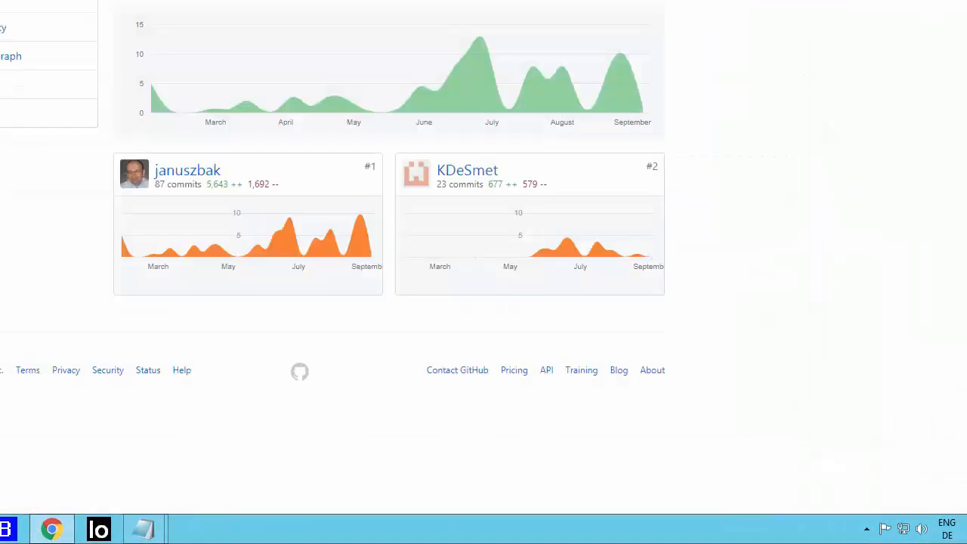
click(76, 34)
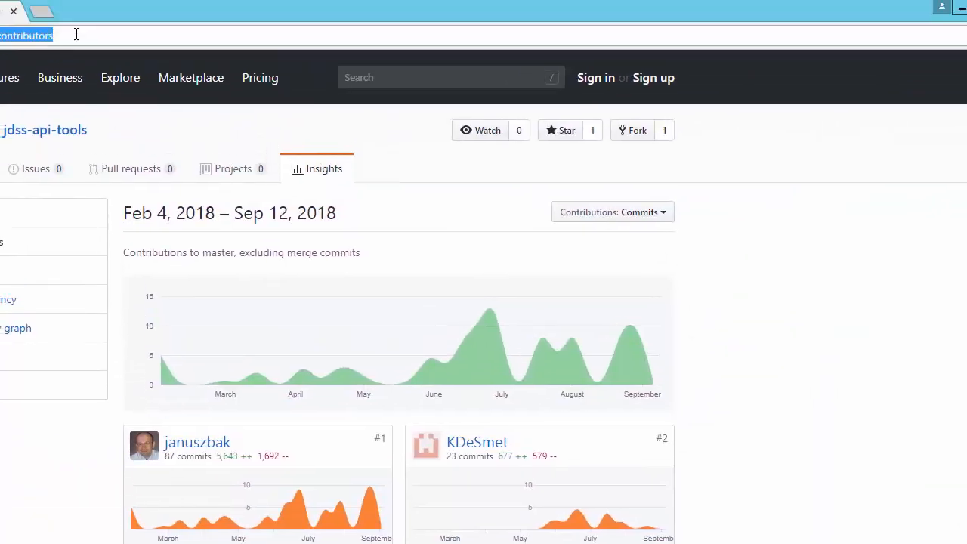
text(192.168.0.220)
key(Return)
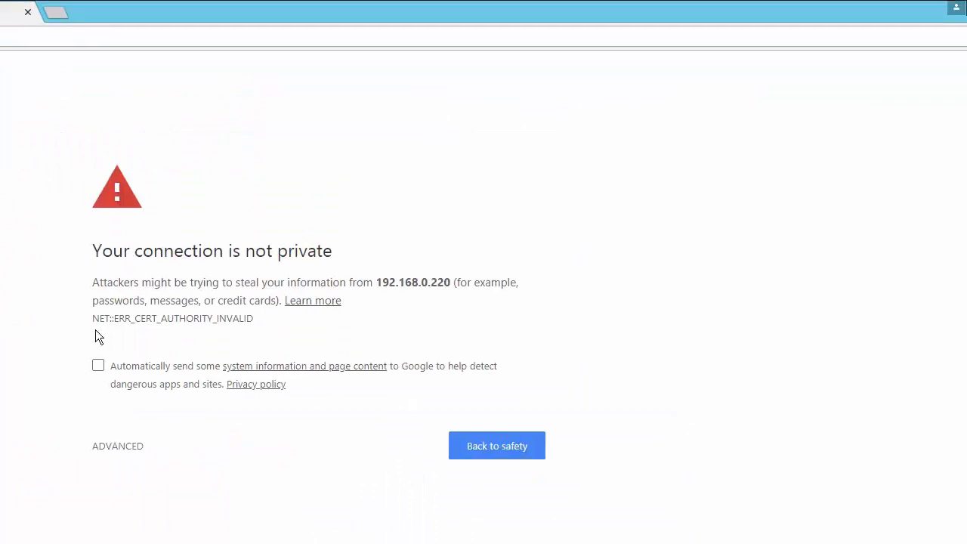
click(102, 446)
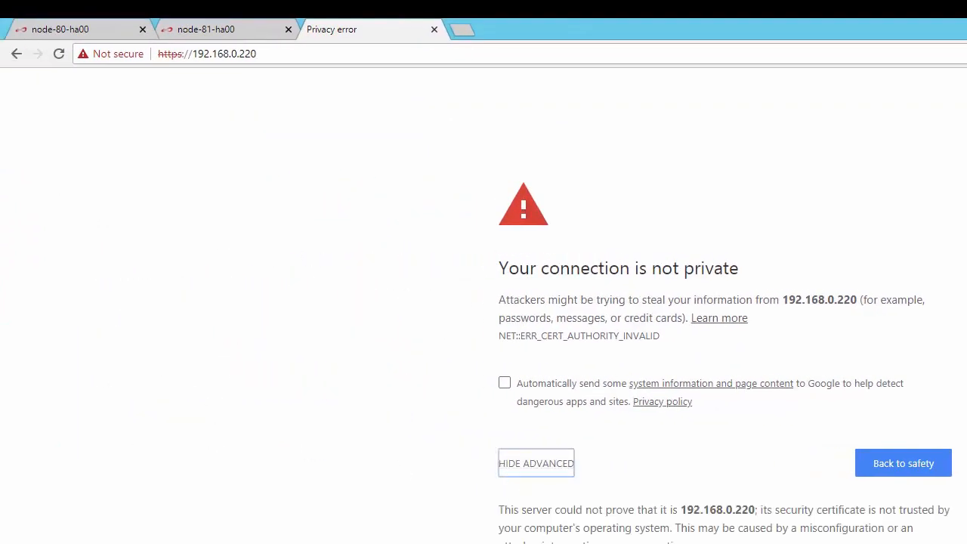
click(571, 543)
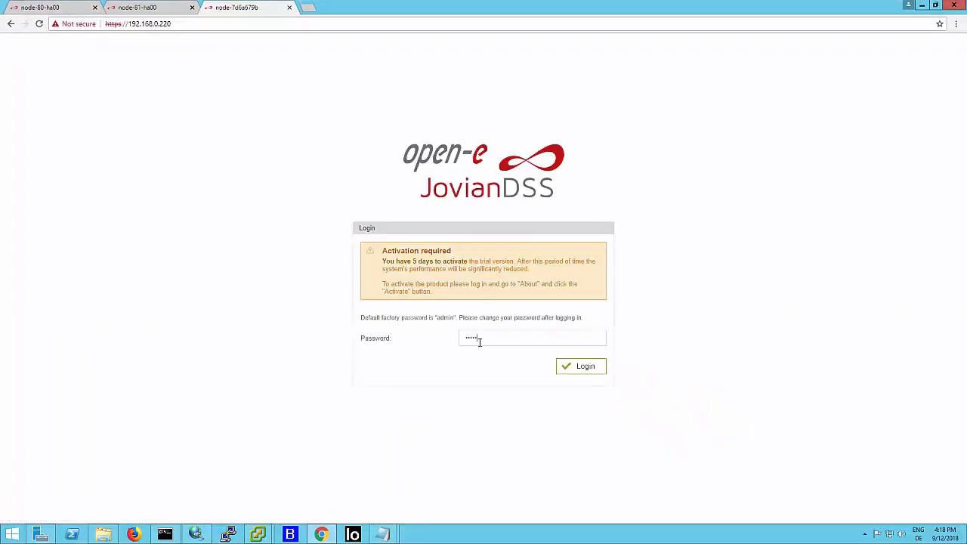
- Log in with the account password, accepting the software license agreement, and check the event notifications
key(Return)
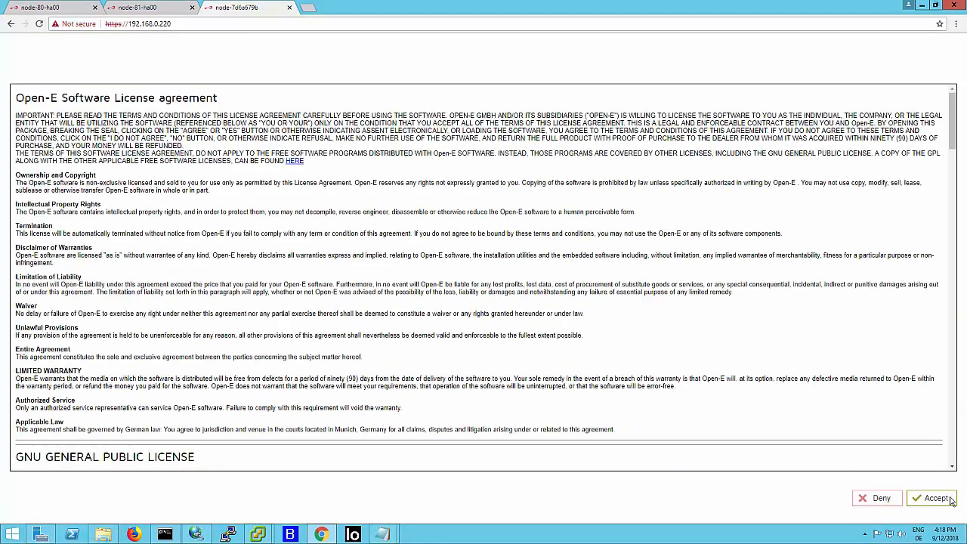
click(950, 499)
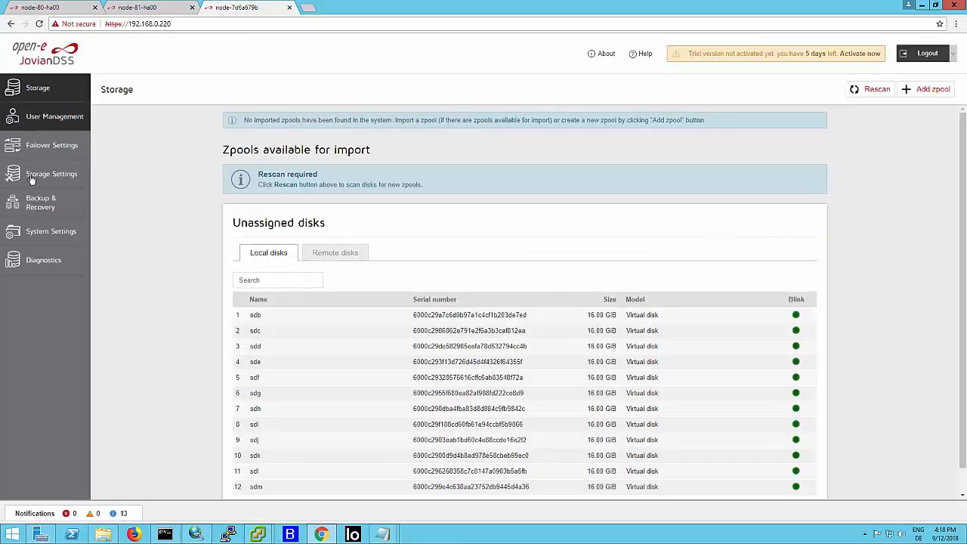
click(171, 511)
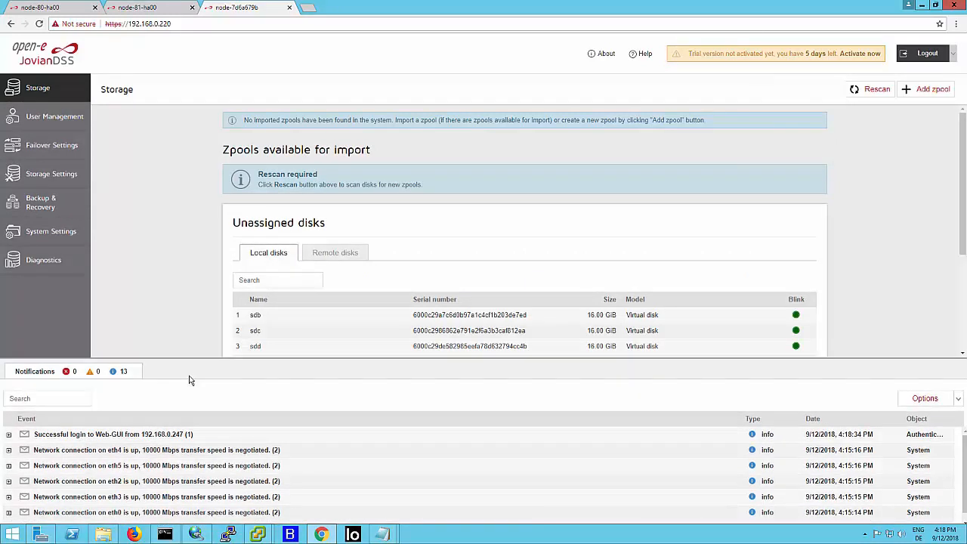
click(189, 376)
- Enable REST access in the node's system administration settings, enter and confirm the REST password, and apply the change
click(53, 232)
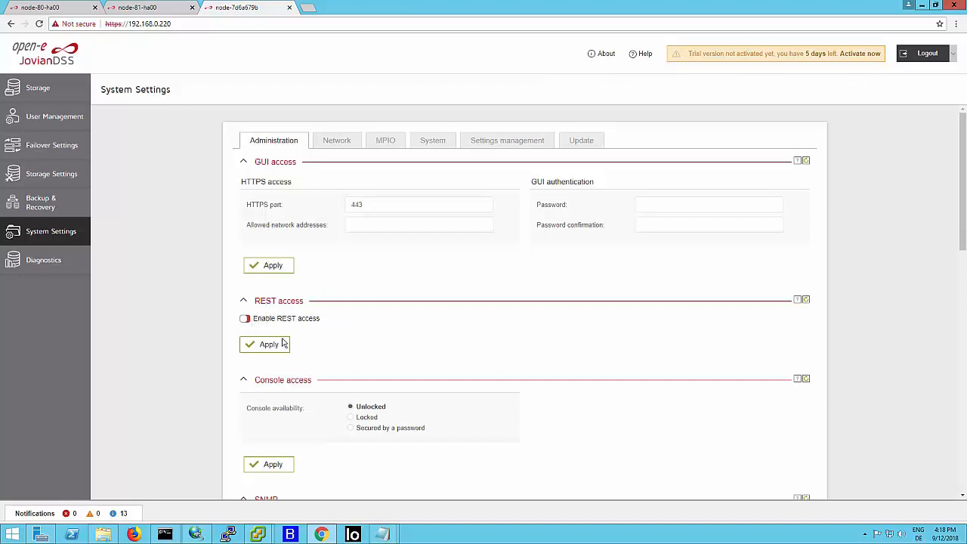
click(246, 319)
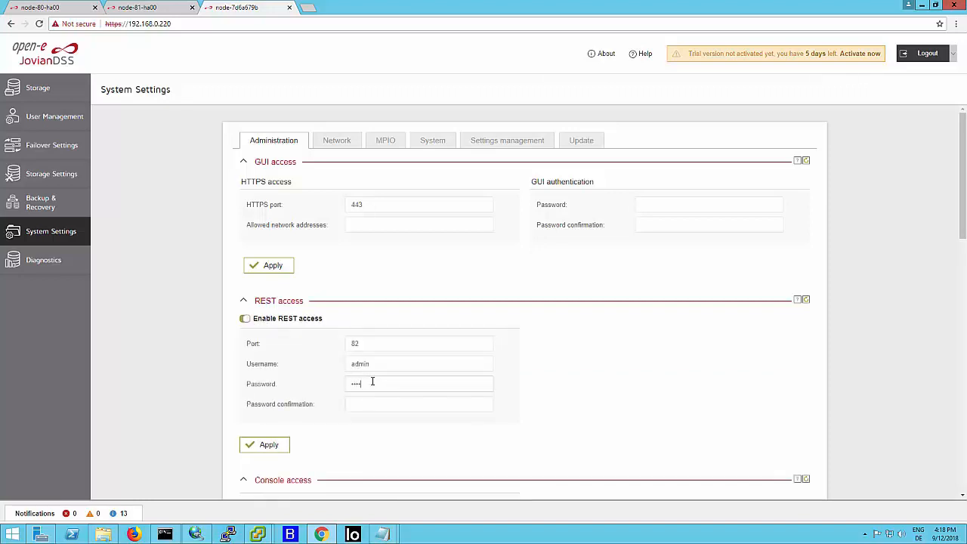
text(dmin)
click(266, 445)
- Check the batch setup progress in Command Prompt and reload the 192.168.0.220 page in Chrome
click(165, 535)
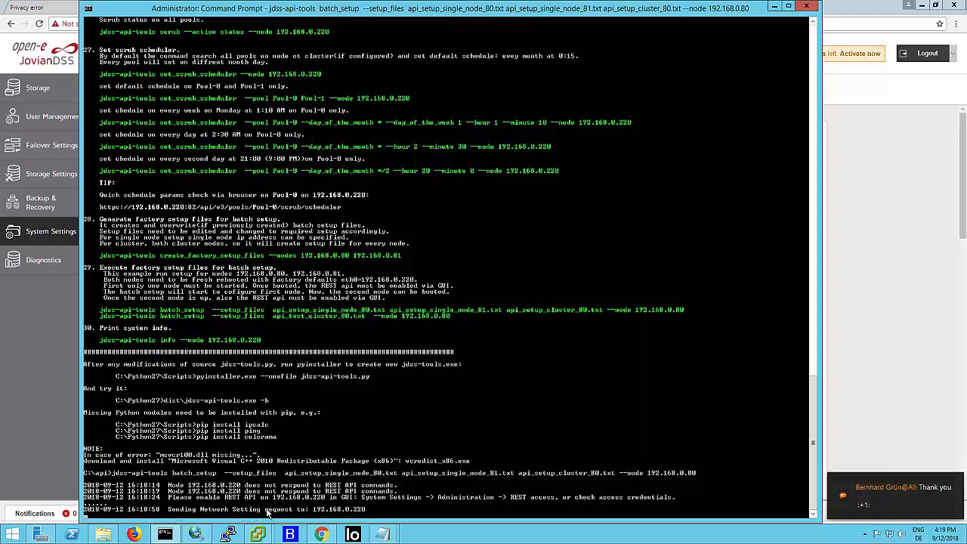
click(40, 401)
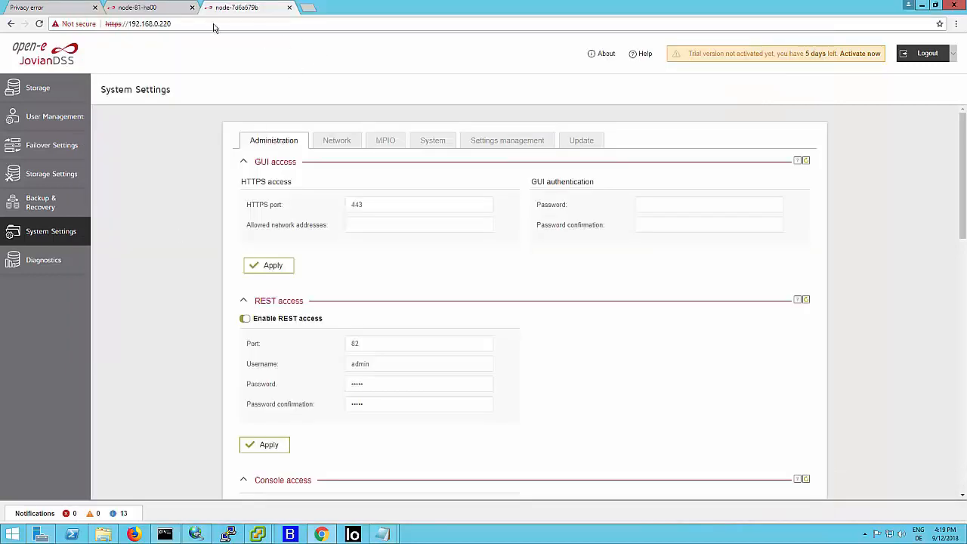
click(39, 23)
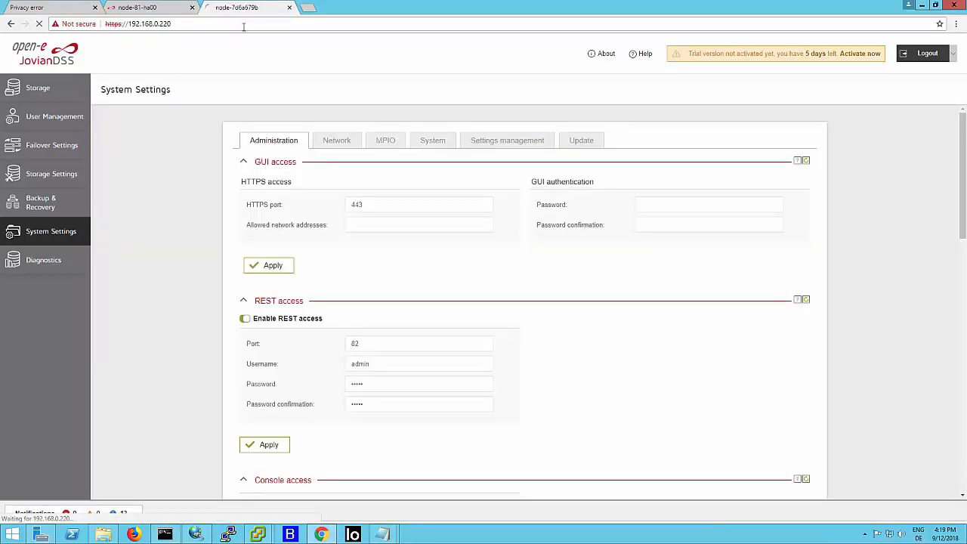
- Switch to vSphere Client, power on the jdss-81-00 virtual machine and open its console to follow the boot
mouse_move(261, 533)
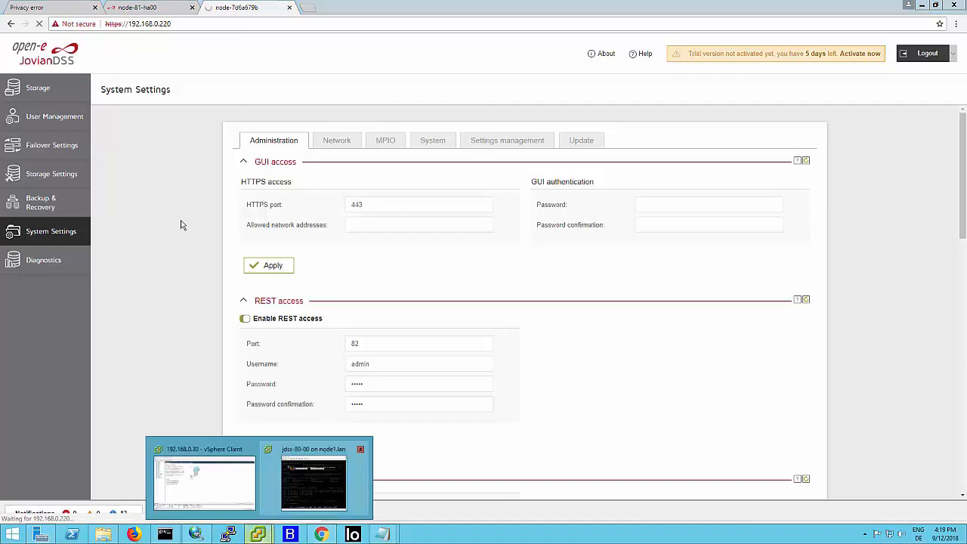
click(239, 491)
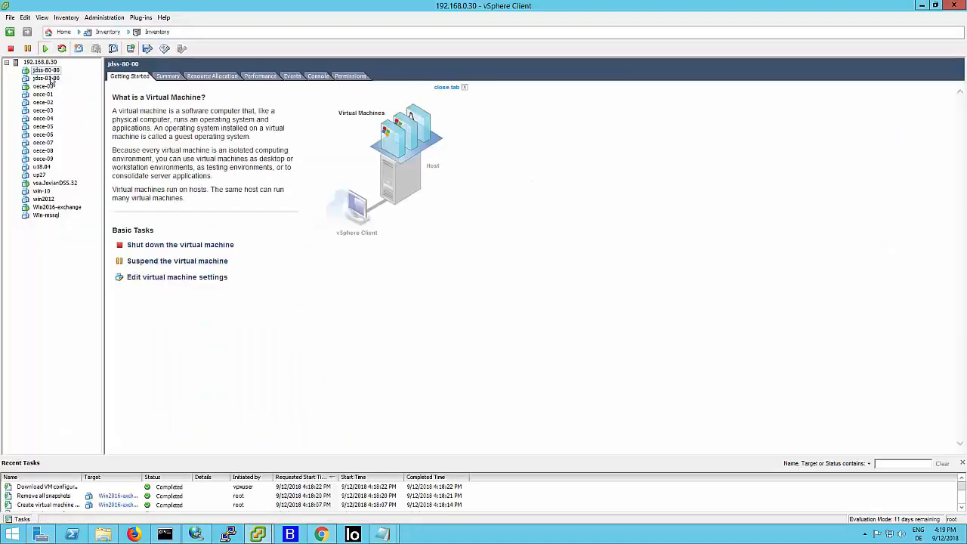
click(49, 78)
click(45, 48)
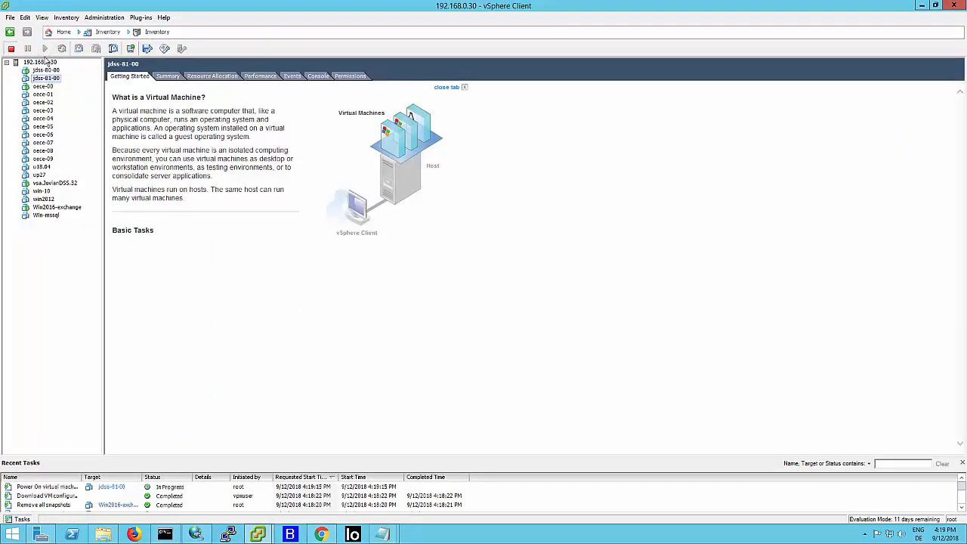
click(130, 48)
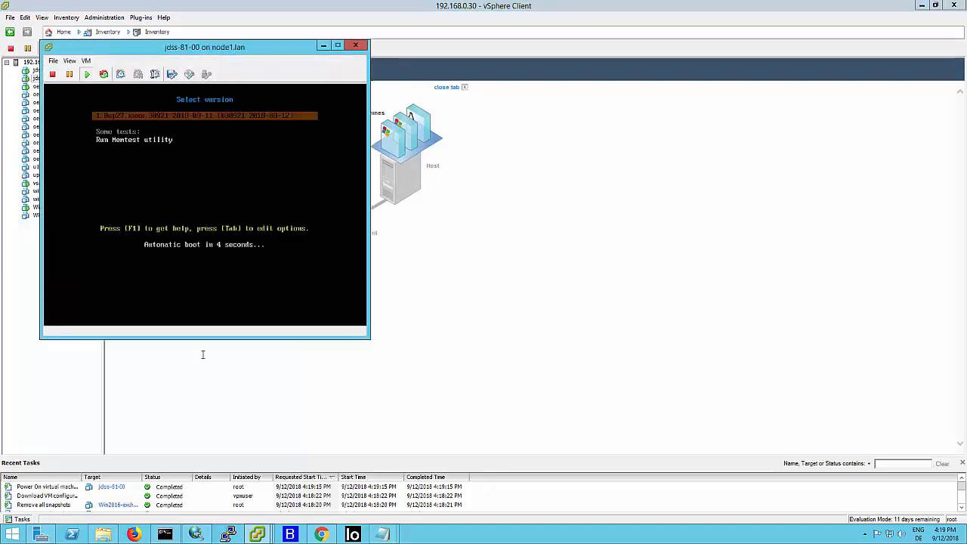
click(210, 325)
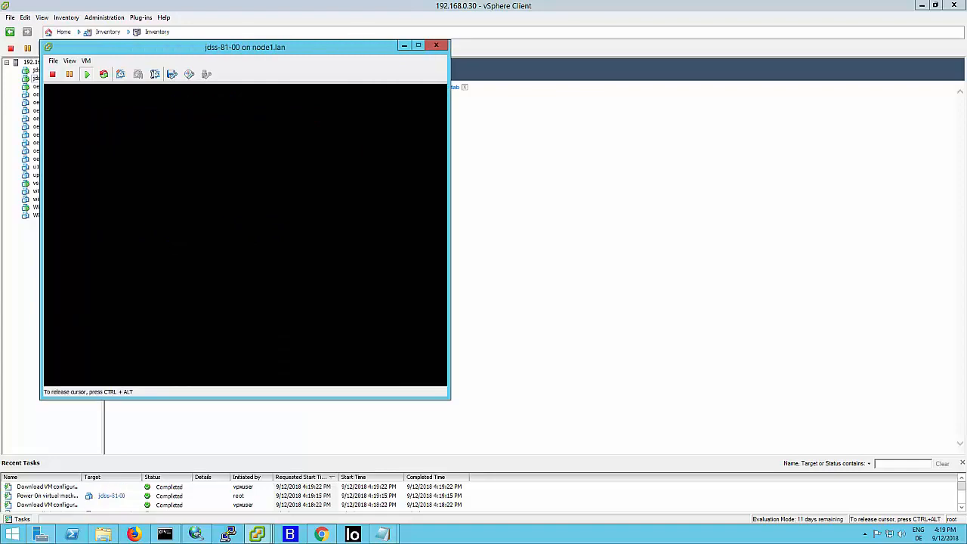
key(ctrl+alt)
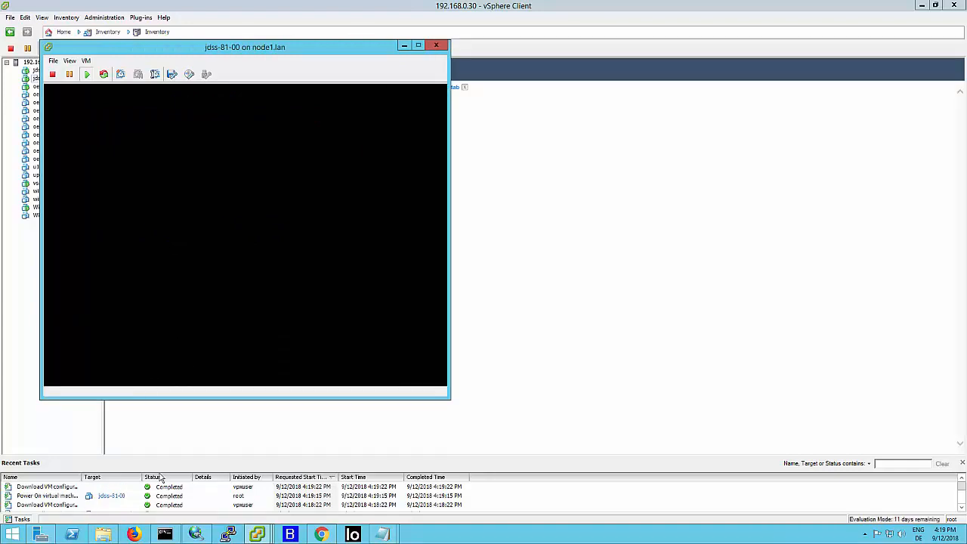
- Check the batch setup progress in Command Prompt and return to the 192.168.0.80 page in Chrome
click(165, 534)
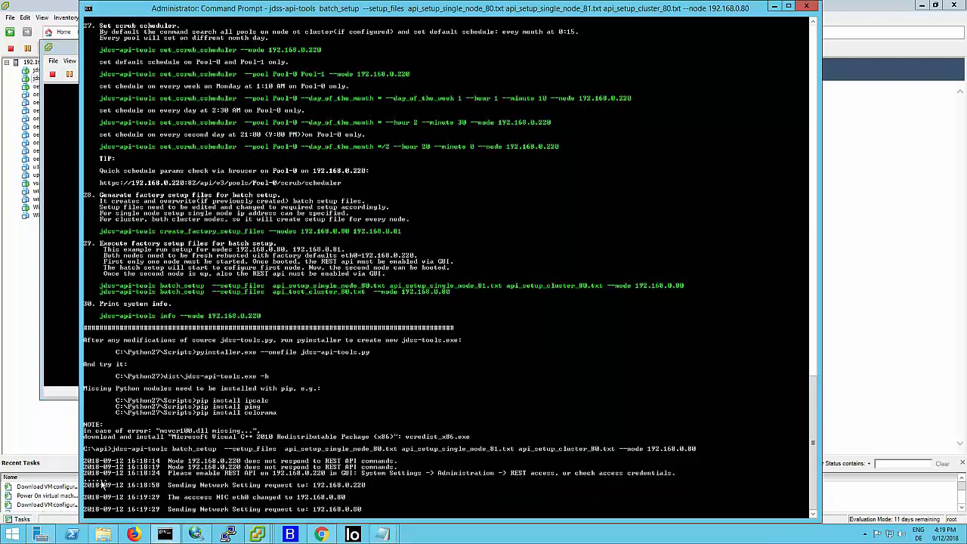
click(47, 423)
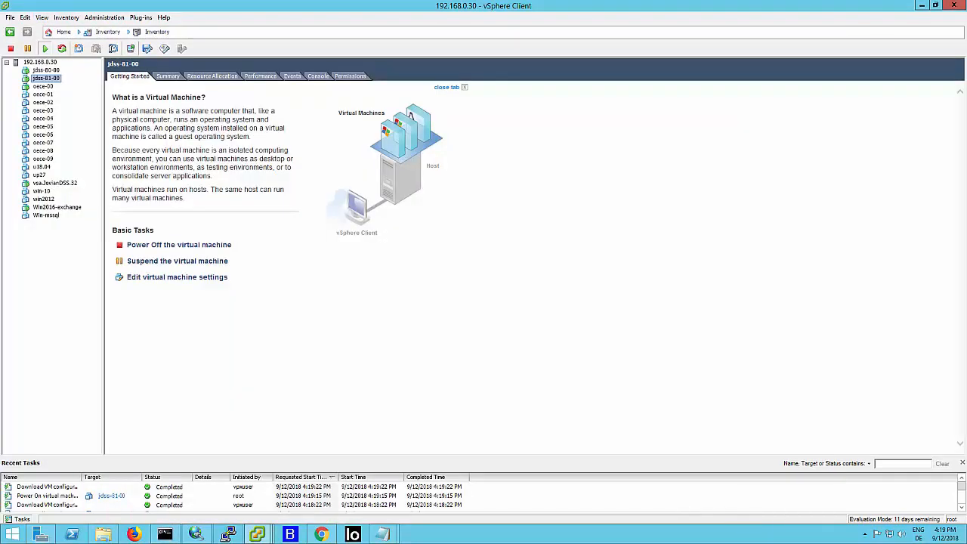
click(325, 535)
click(57, 9)
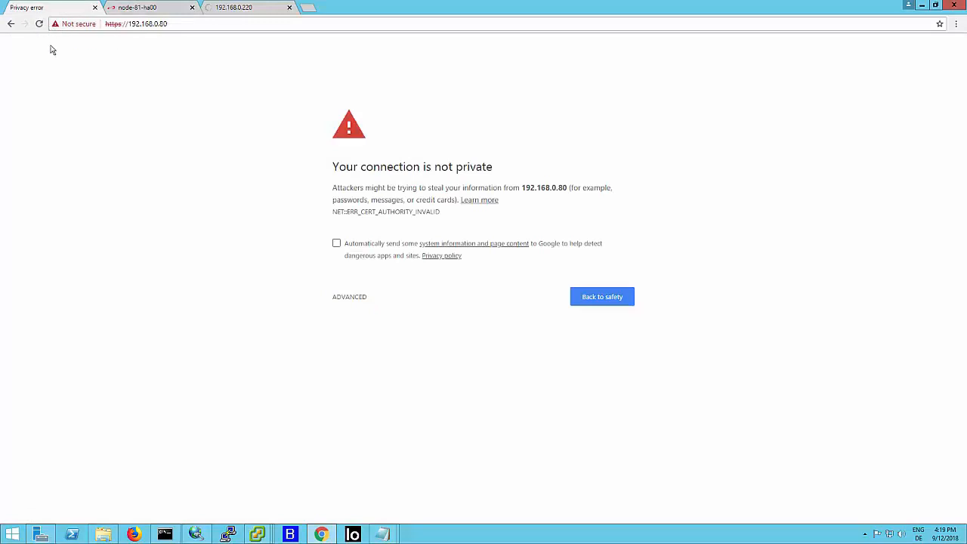
- Proceed past the certificate warning for 192.168.0.80 and log in to the node with the account password
click(358, 298)
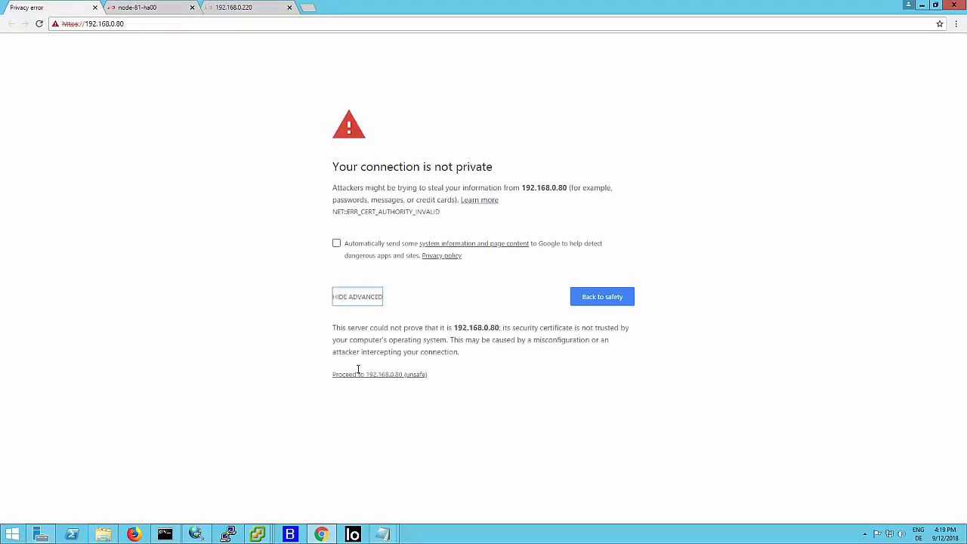
click(360, 374)
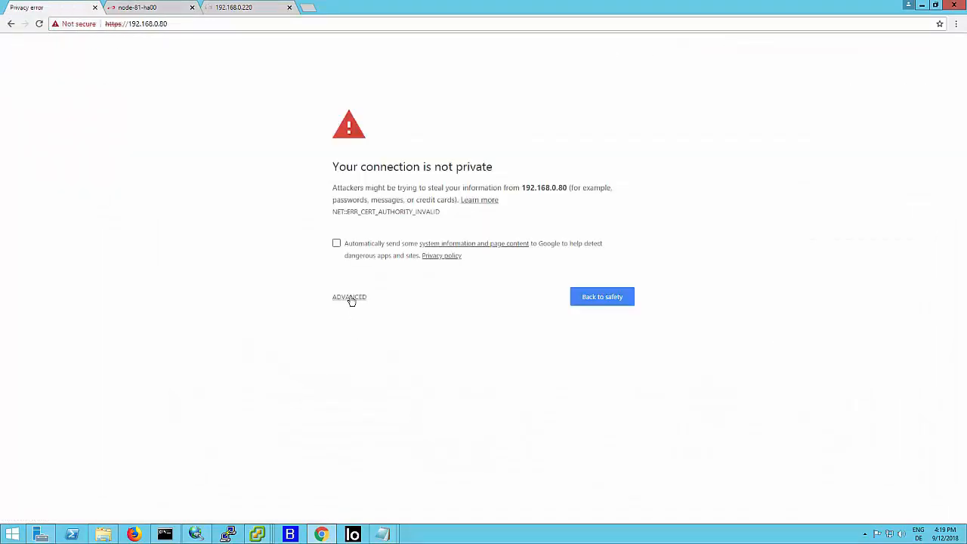
click(352, 298)
click(357, 374)
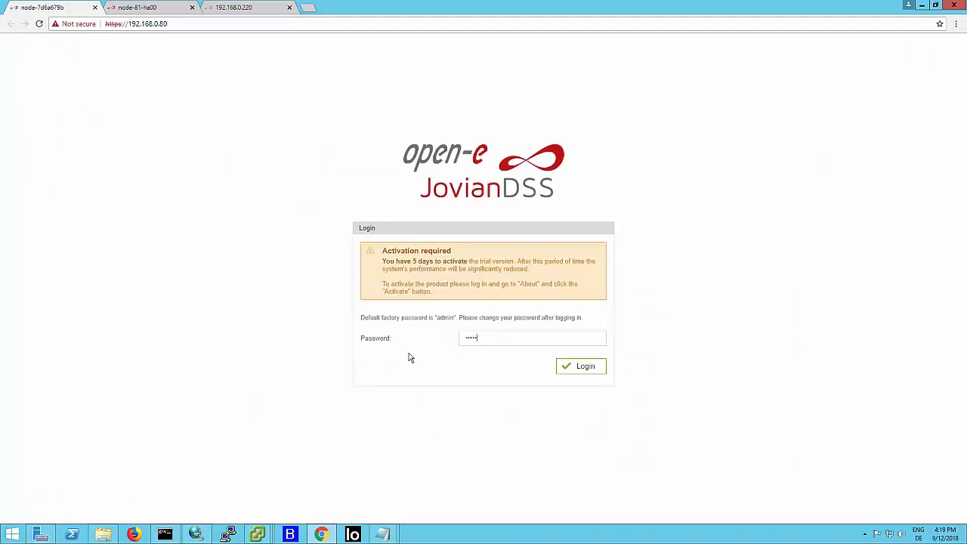
key(Return)
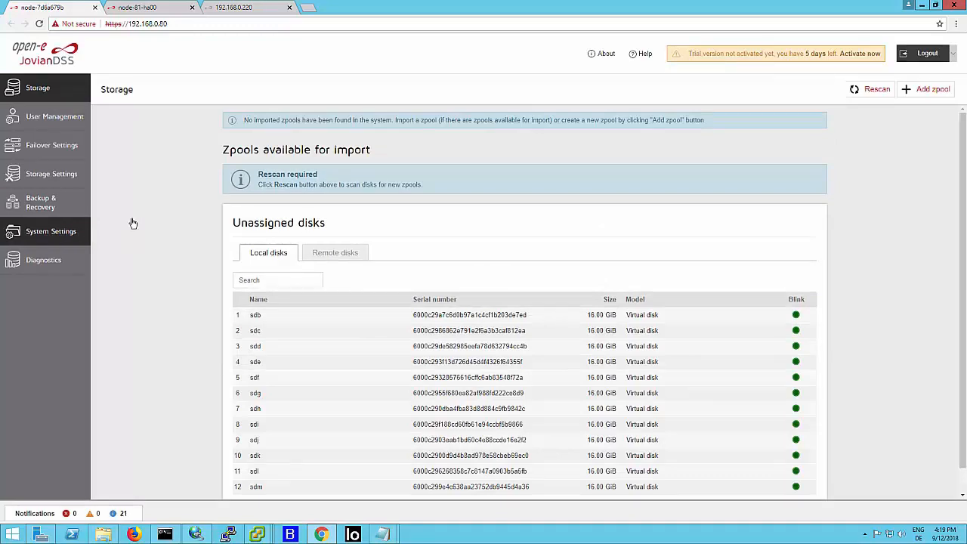
- Examine the network interfaces of the 192.168.0.80 node and check the batch setup progress in Command Prompt
click(132, 224)
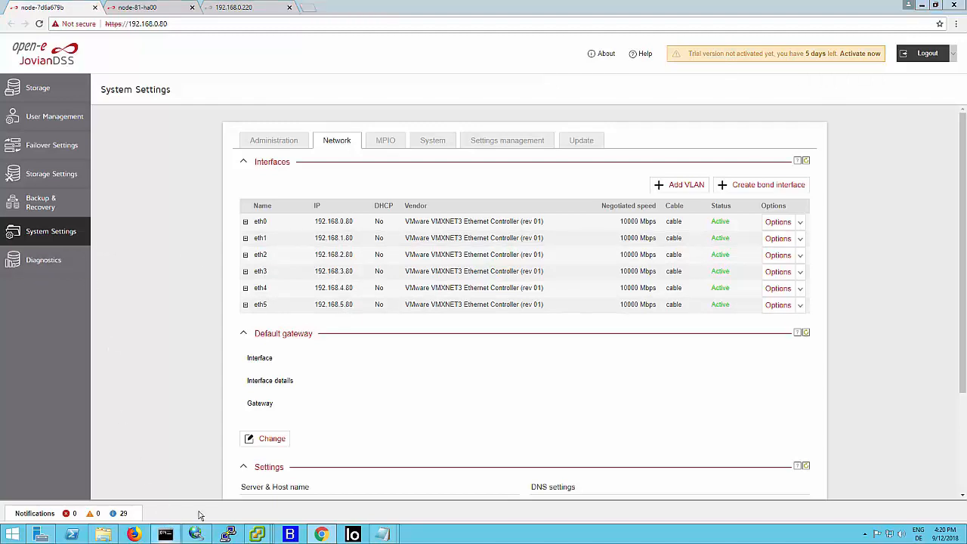
click(165, 534)
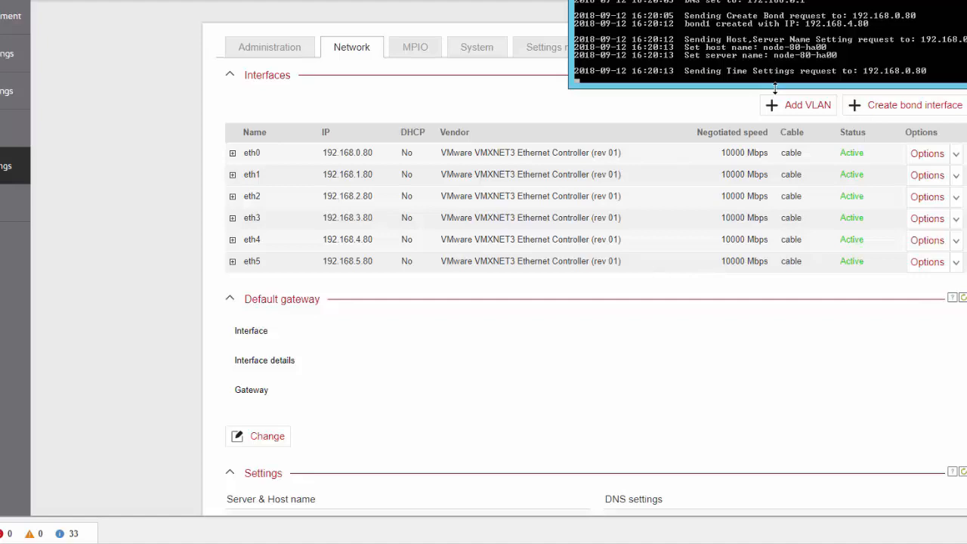
double_click(774, 88)
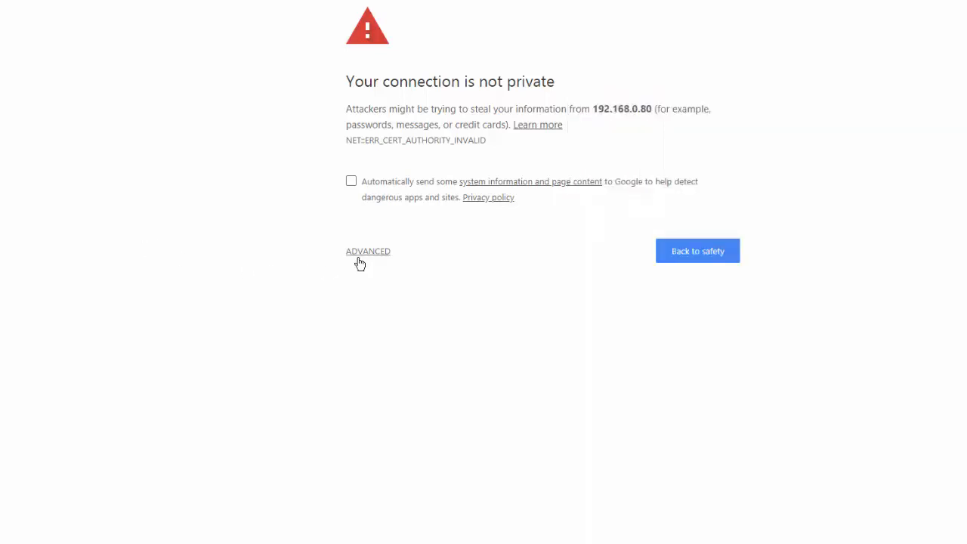
- Proceed past the certificate warning for 192.168.0.80 and review the node's interfaces, default gateway, server name and system settings
click(362, 253)
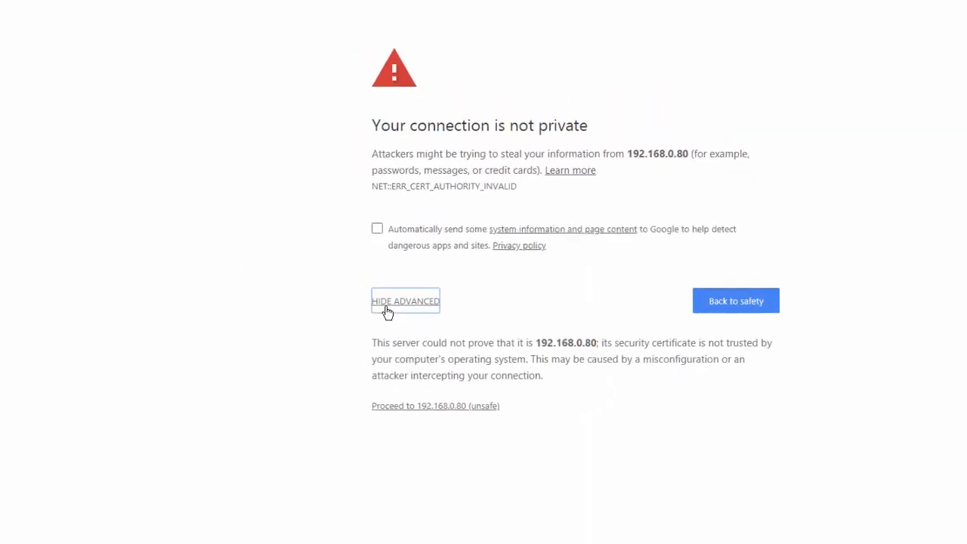
click(457, 499)
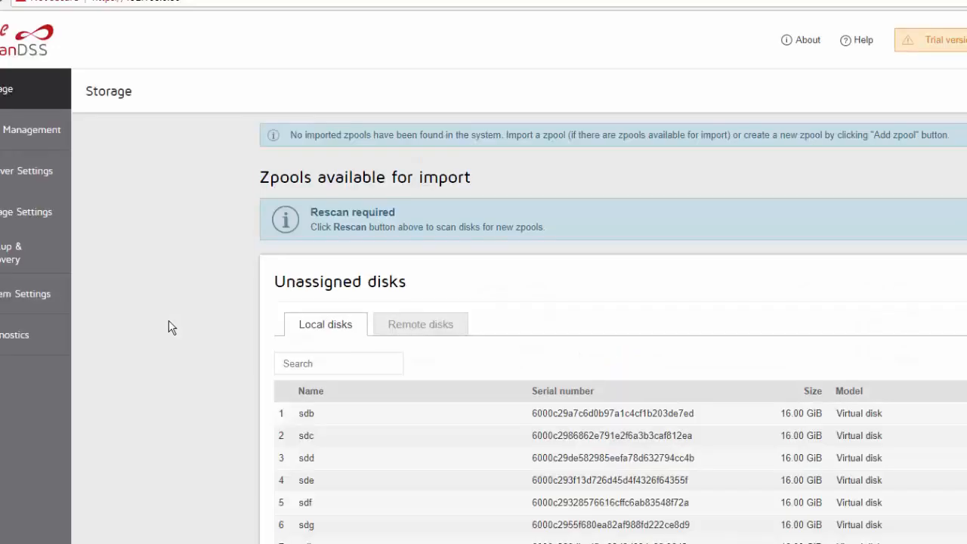
click(55, 303)
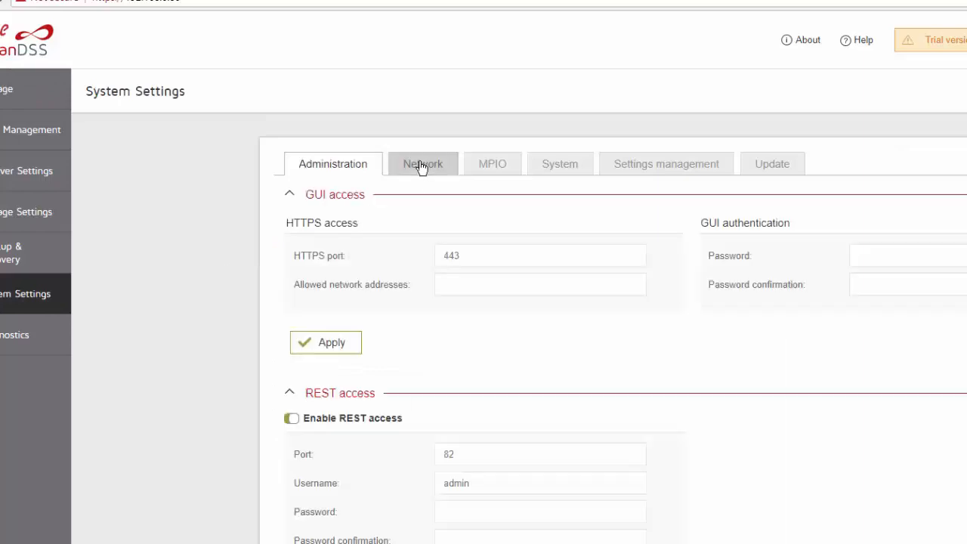
click(422, 167)
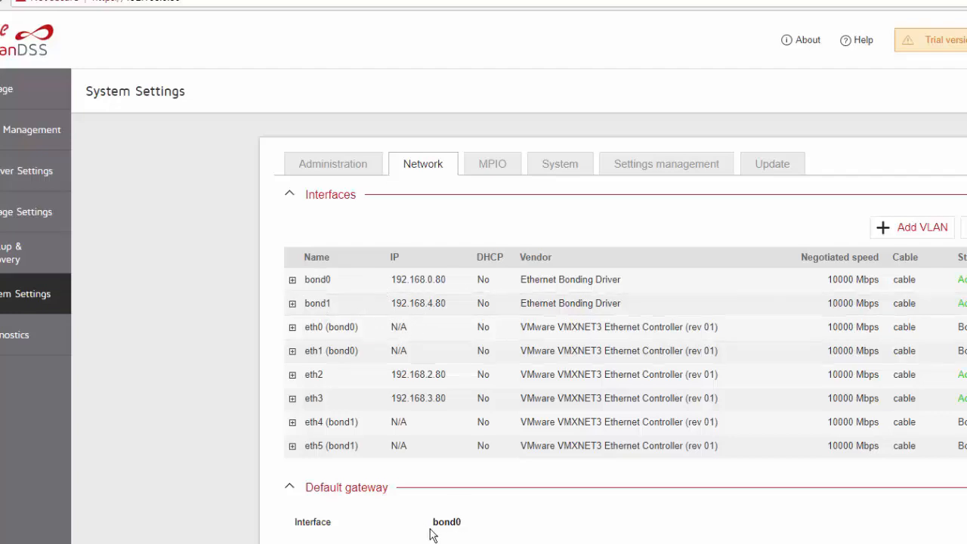
scroll(434, 530, down, 2)
scroll(438, 529, down, 1)
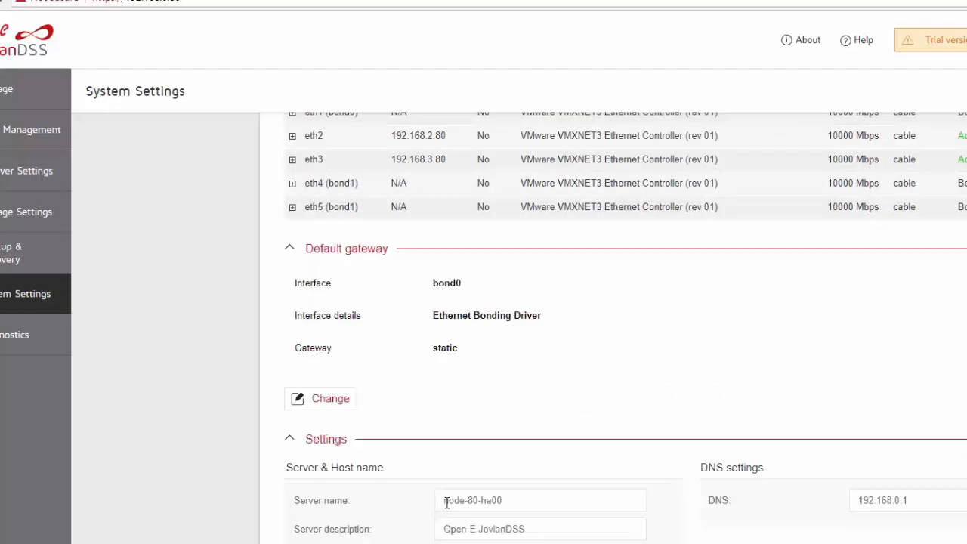
scroll(472, 459, up, 3)
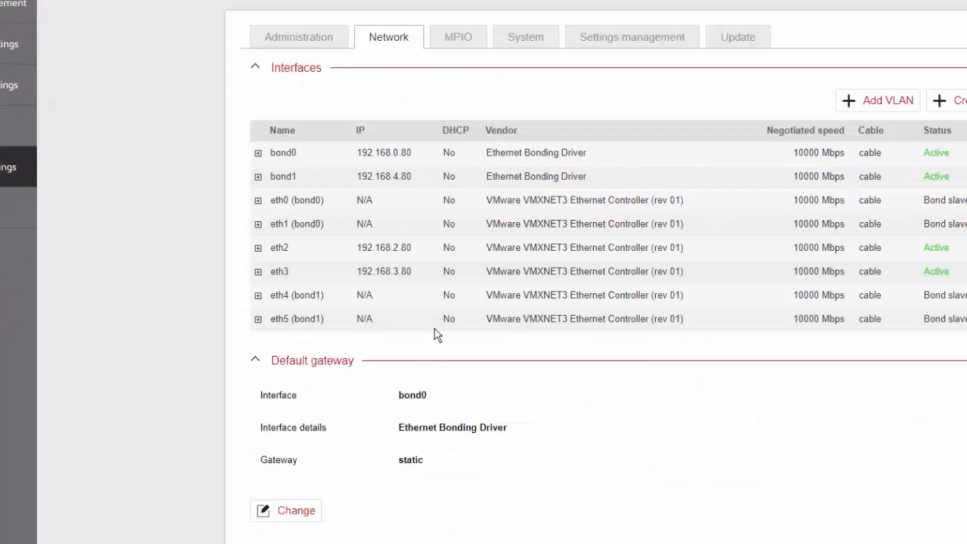
click(528, 43)
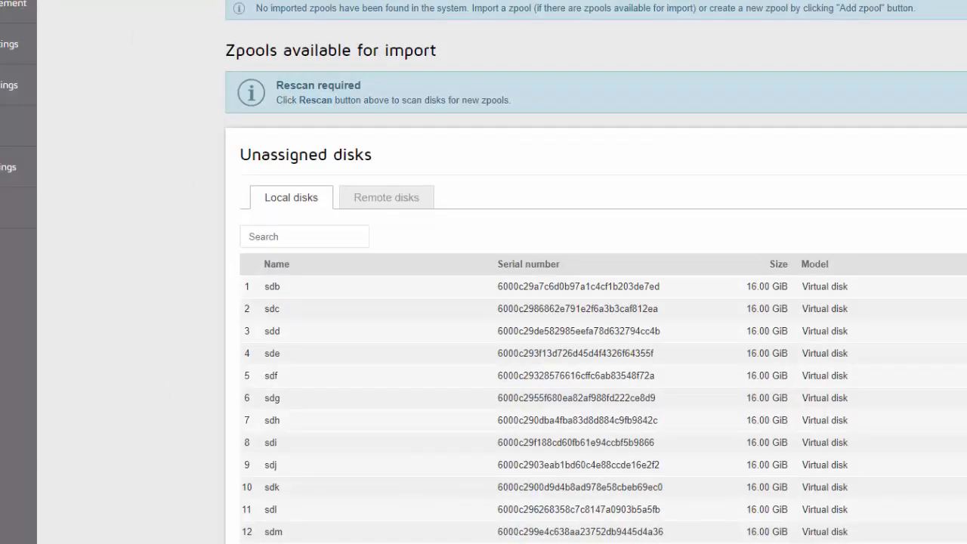
- Check the batch setup progress in Command Prompt, reload the 192.168.0.220 page in Chrome and proceed past its certificate warning
click(532, 542)
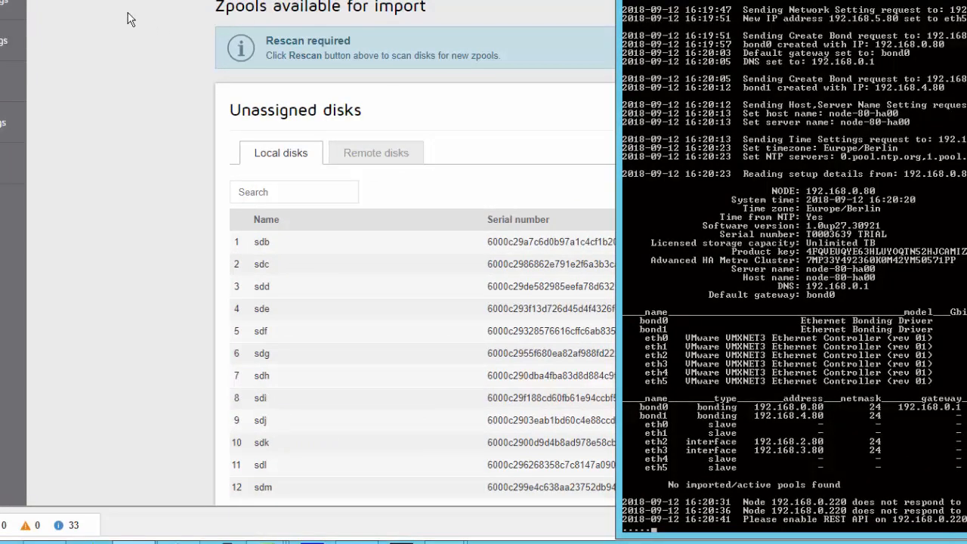
click(129, 18)
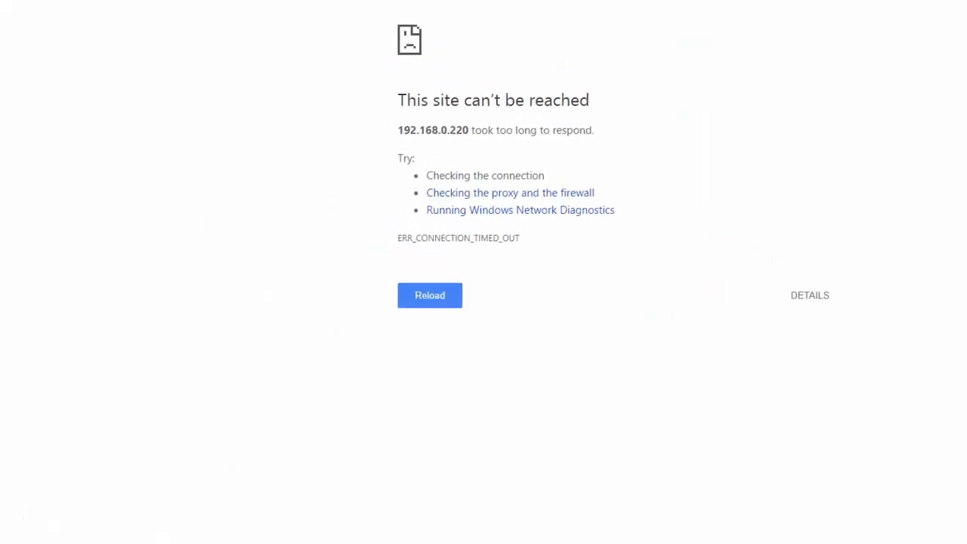
click(39, 46)
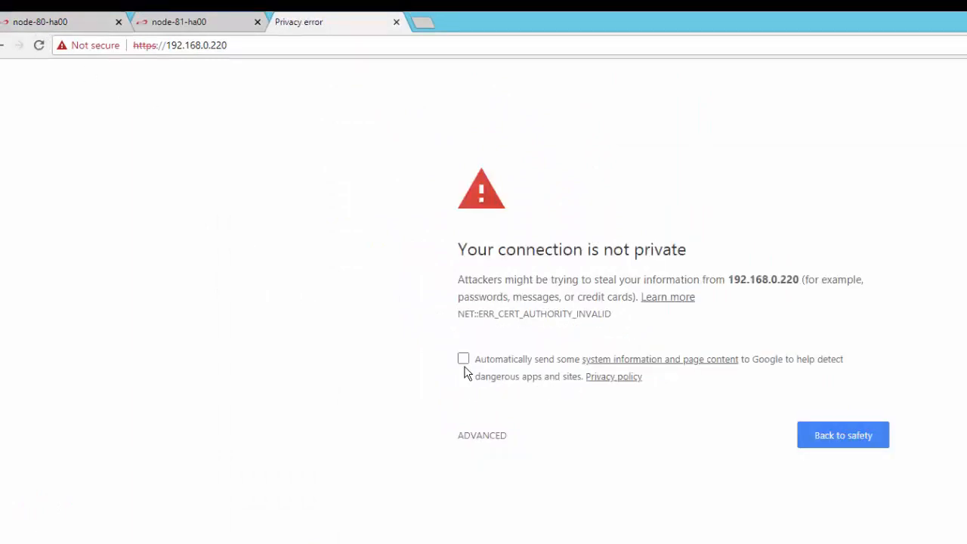
click(475, 436)
click(505, 540)
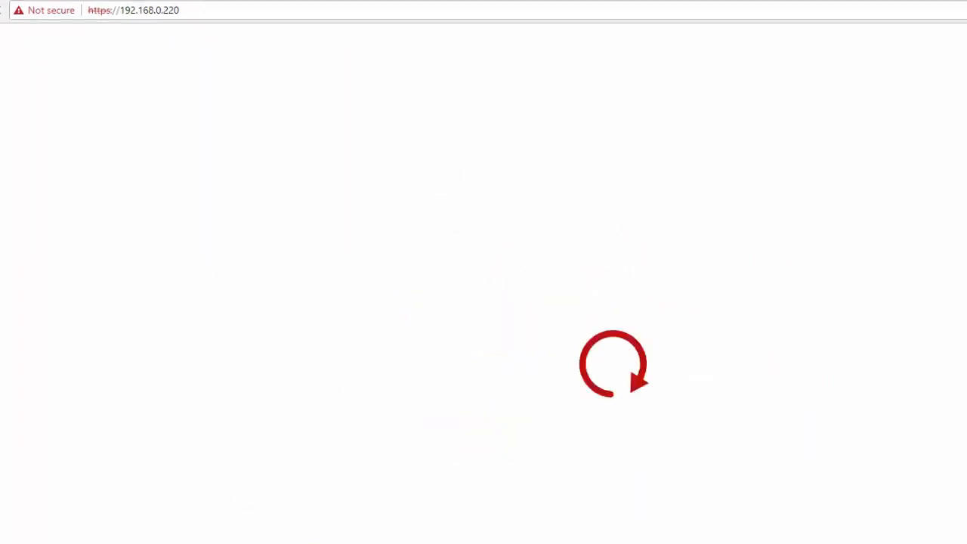
- View the jdss-81-00 and jdss-80-00 virtual machine consoles and close the open notification on jdss-80-00
mouse_move(130, 535)
click(265, 470)
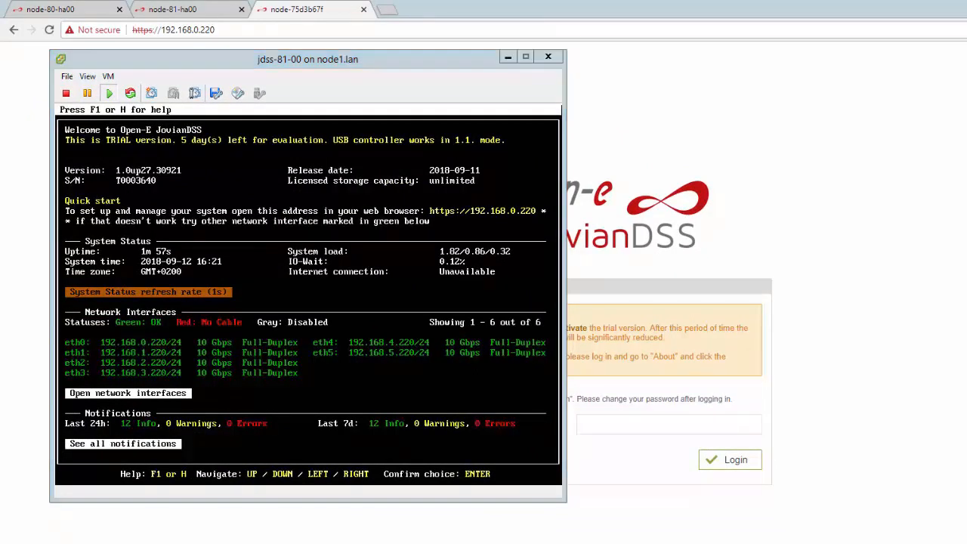
click(297, 543)
click(291, 446)
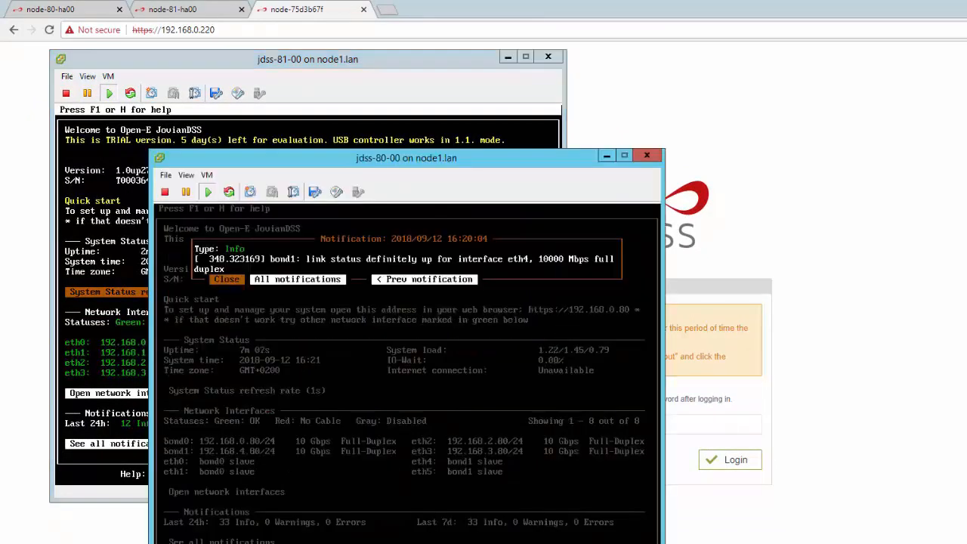
key(Return)
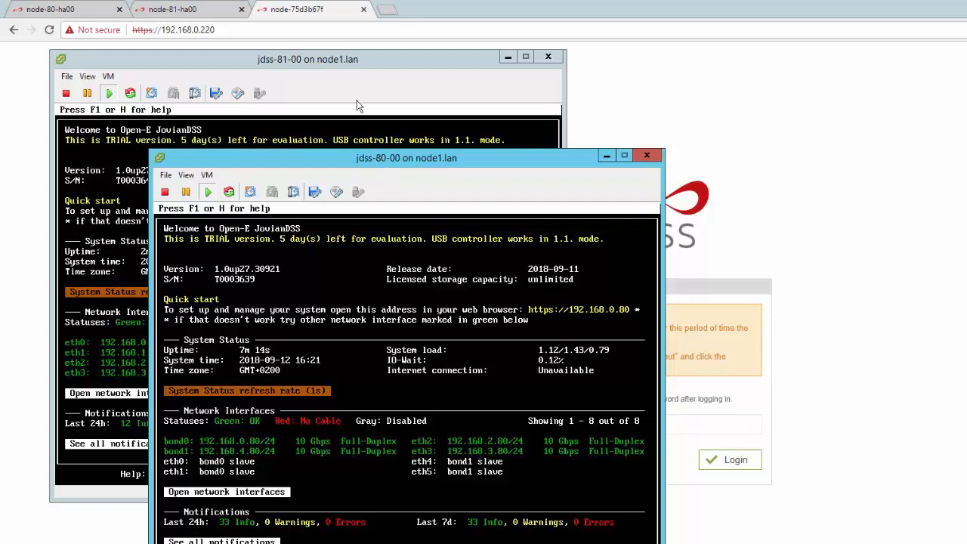
- Return to Chrome, log in to the 192.168.0.220 node with the account password and accept the software license agreement
click(274, 74)
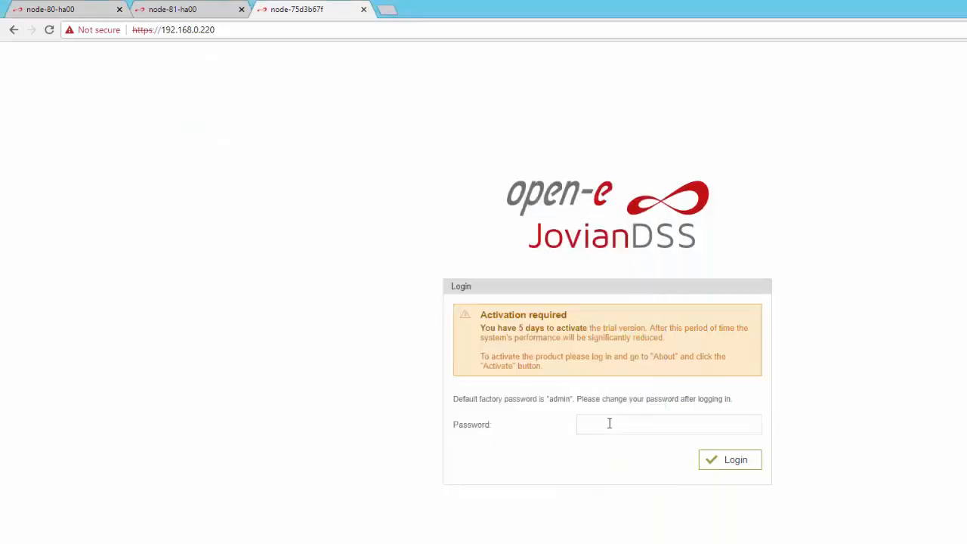
key(Return)
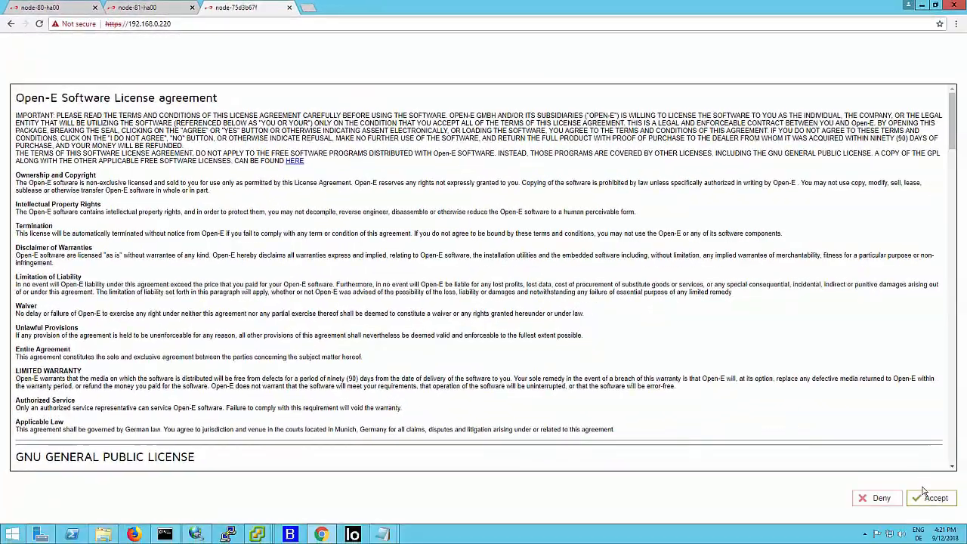
click(931, 499)
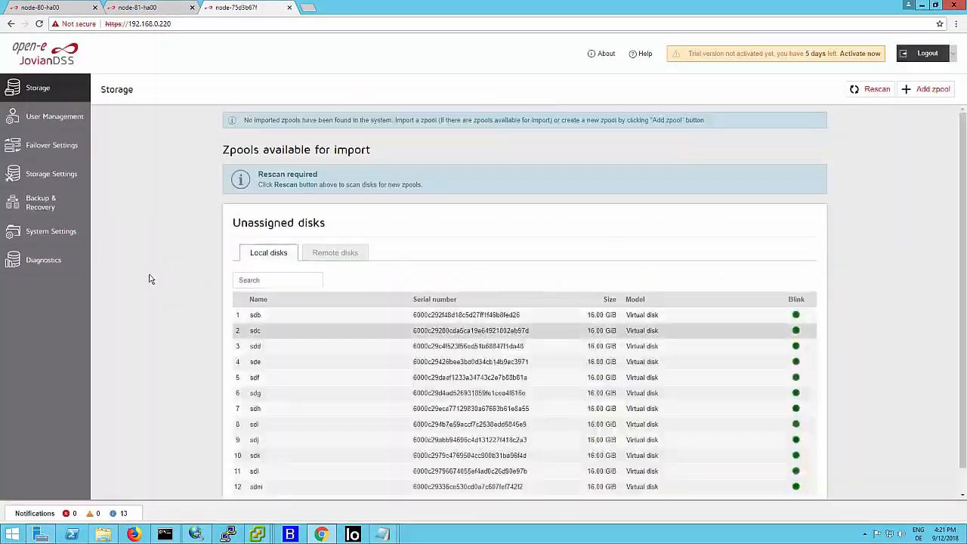
- Enable REST access on the 192.168.0.220 node, entering and confirming the REST password, and apply the change
click(79, 237)
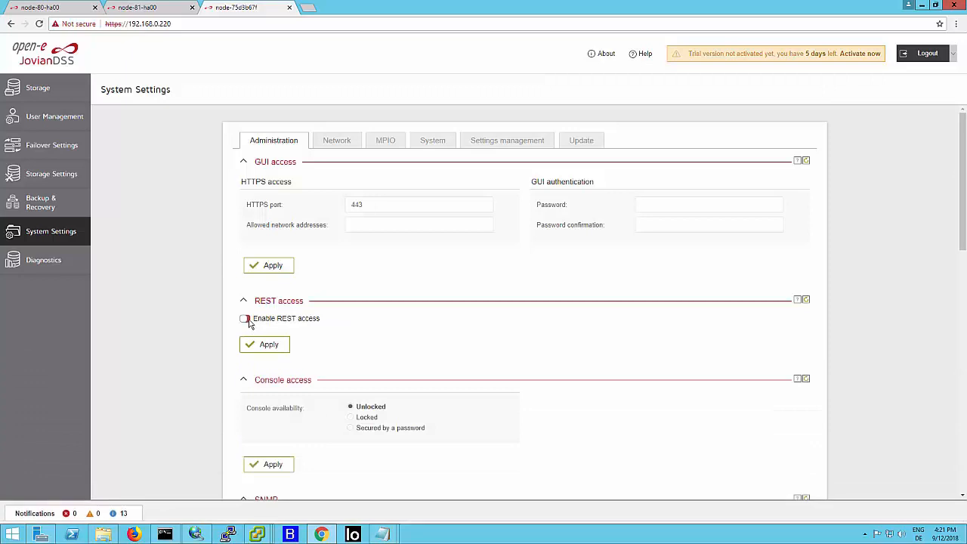
click(249, 320)
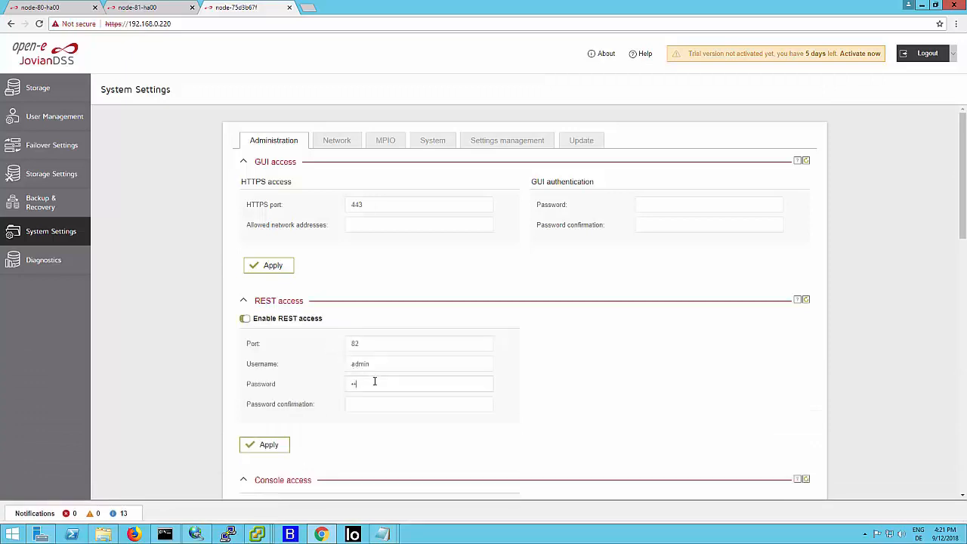
text(ad)
click(261, 447)
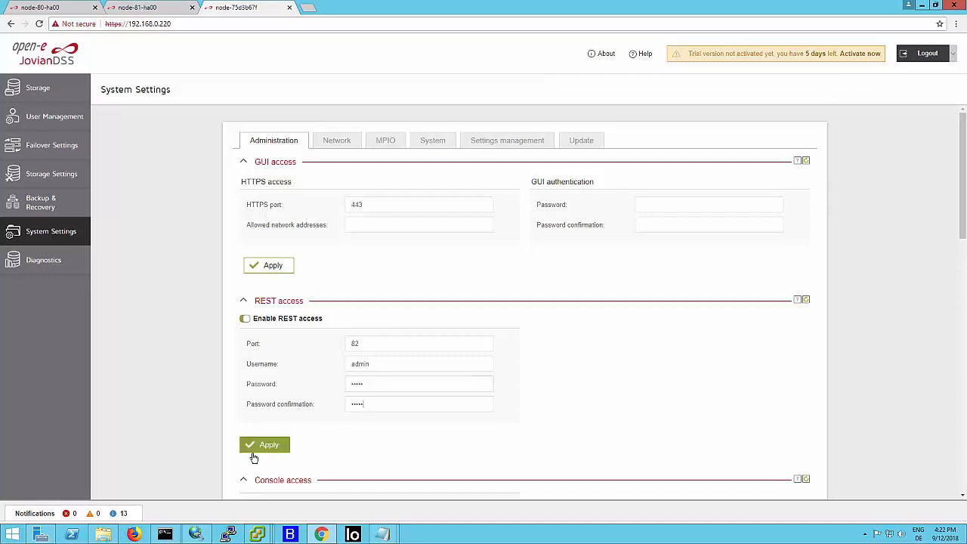
- Monitor the second node's batch setup progress in Command Prompt and close the outdated 192.168.0.220 page in Chrome
click(165, 534)
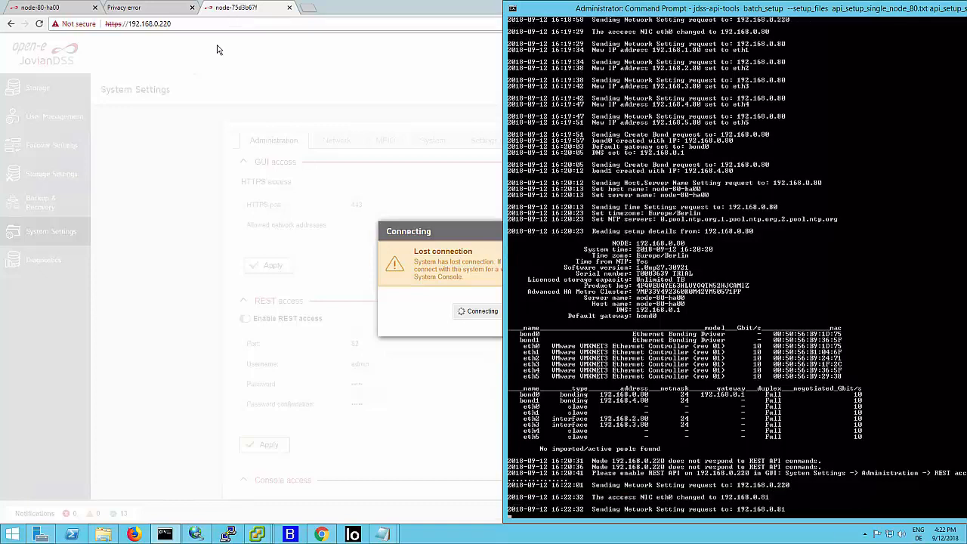
click(291, 9)
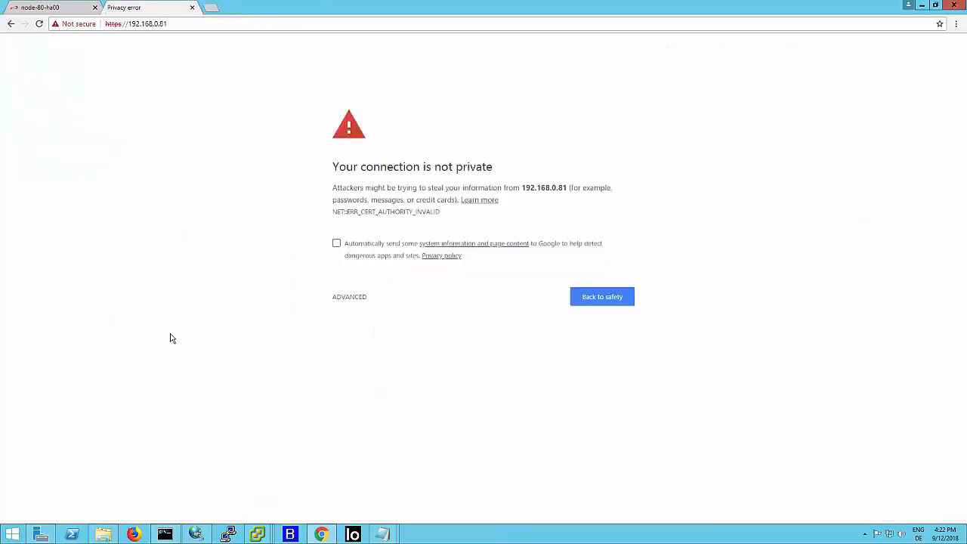
click(165, 535)
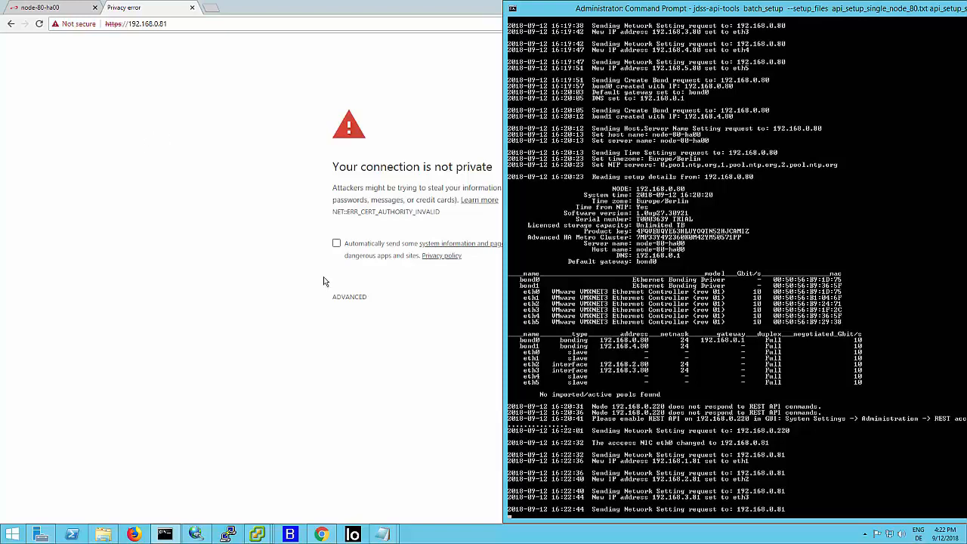
- Proceed past the certificate warning for 192.168.0.81 and log in to the node with the account password
click(345, 298)
click(348, 297)
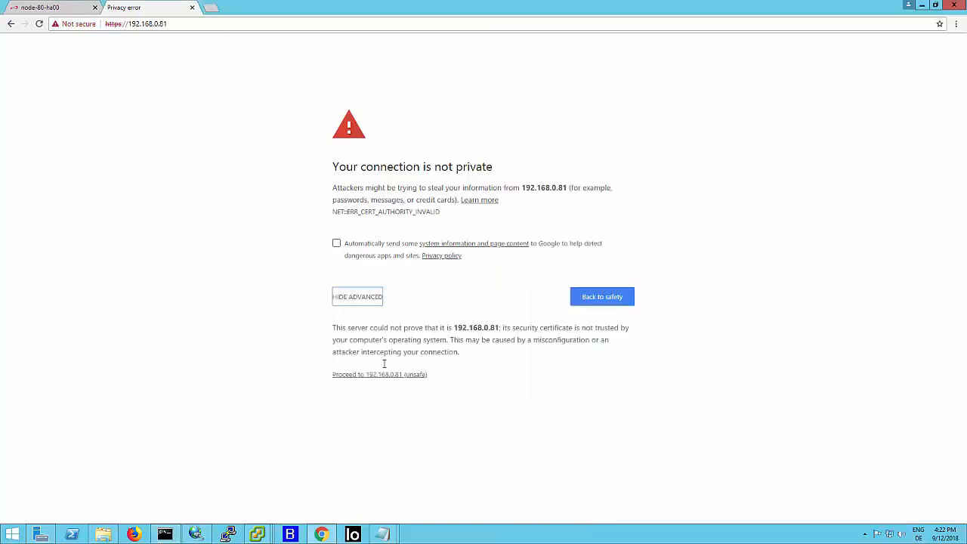
click(378, 374)
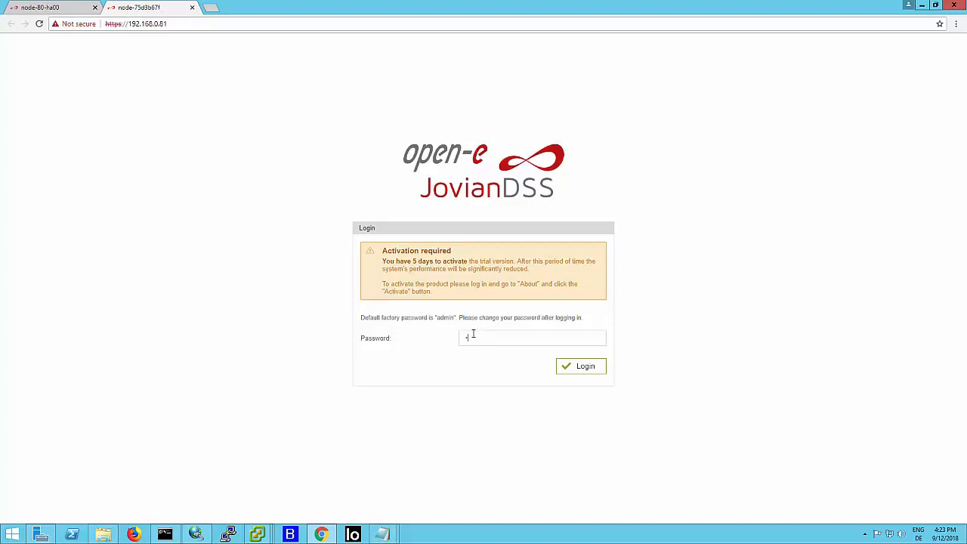
key(Return)
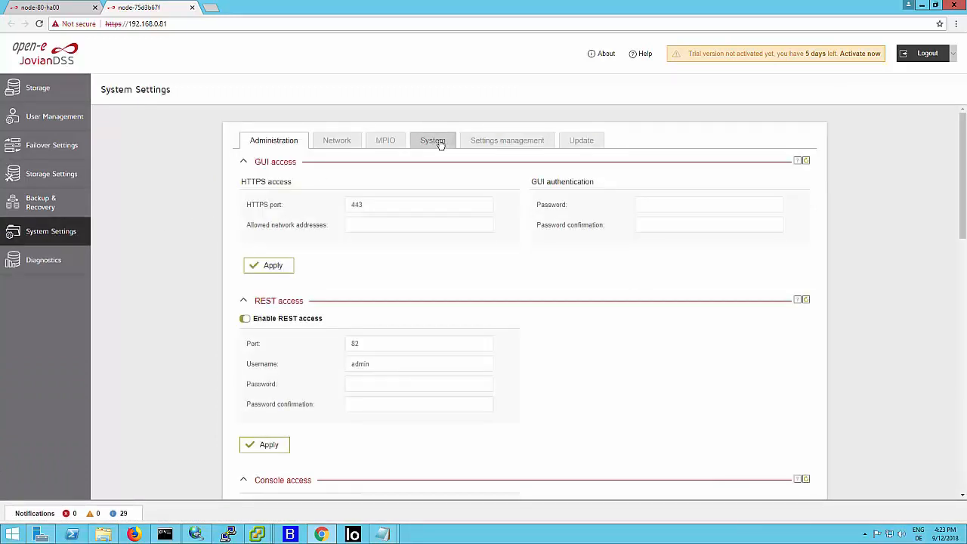
- Review the time and date, network interface, default gateway and host name settings of the 192.168.0.81 node
click(441, 144)
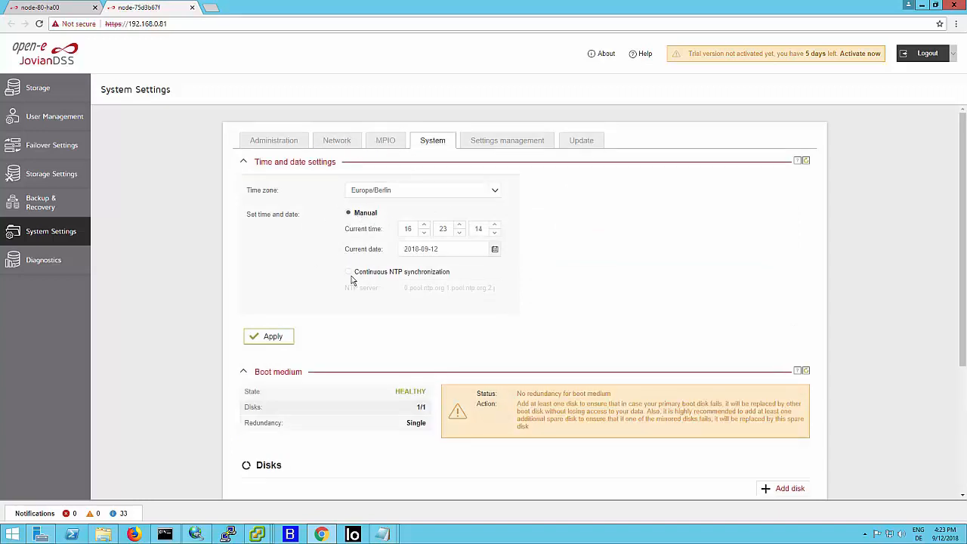
click(316, 145)
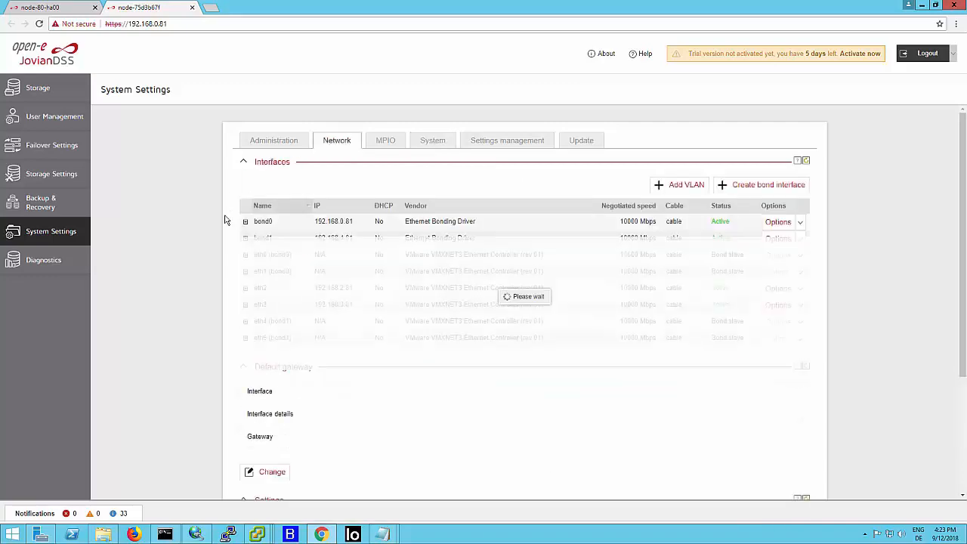
scroll(183, 234, down, 2)
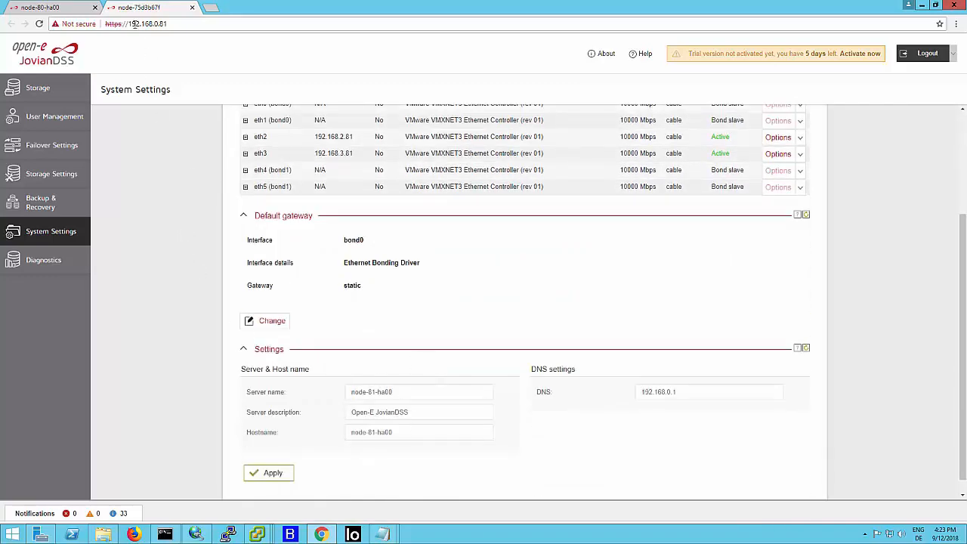
- Reload the 192.168.0.81 page and proceed past its certificate warning to reopen the node's web interface
click(40, 23)
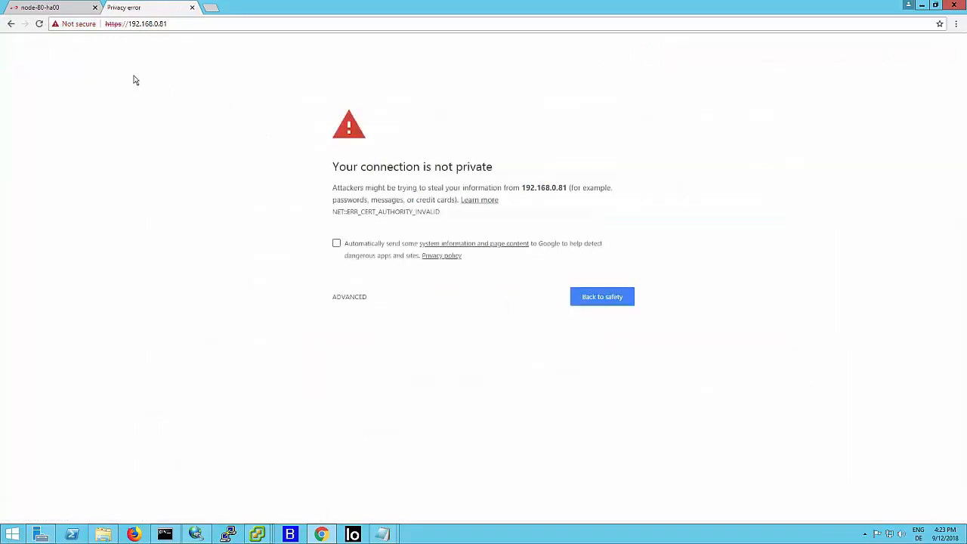
click(348, 297)
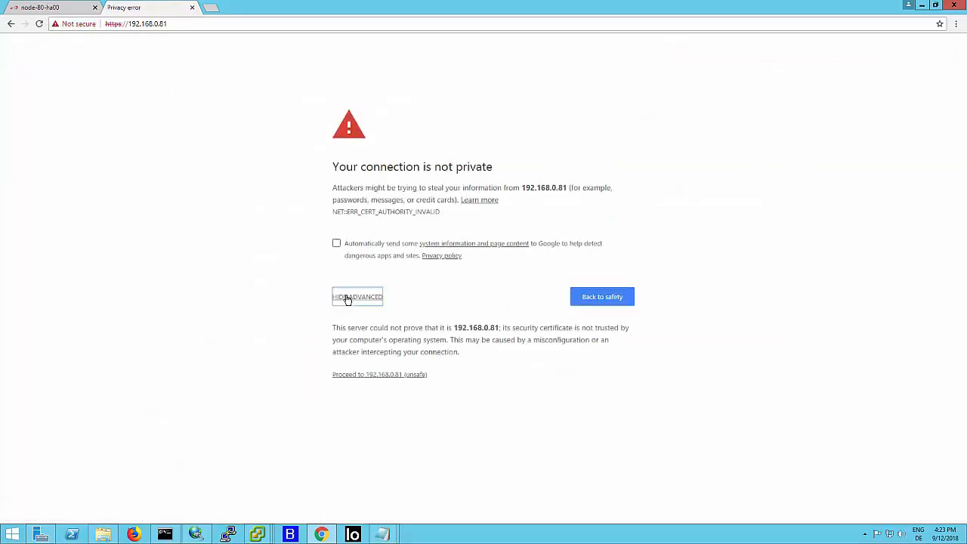
click(359, 376)
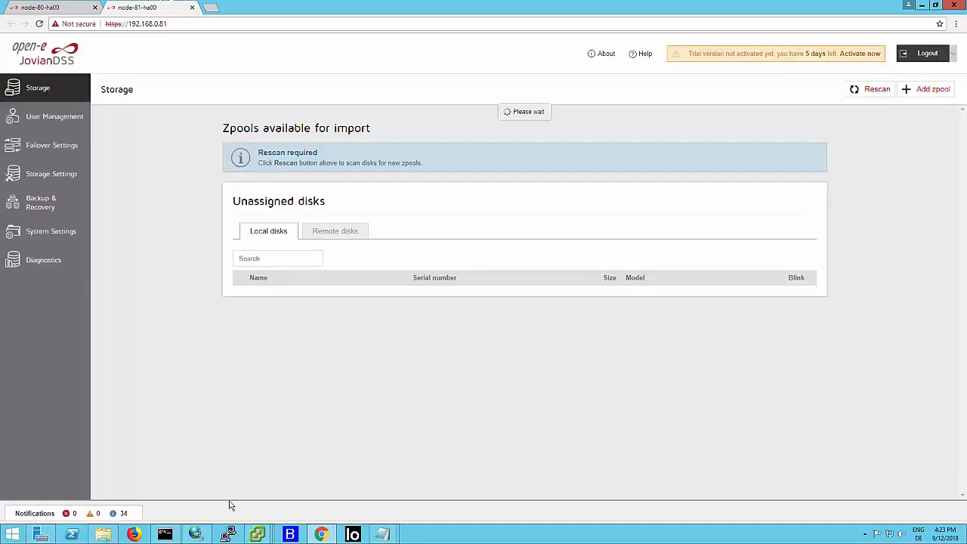
- Review the node-80-ha00 failover rings, ping nodes and mirroring paths alongside the Command Prompt output, ending on the node's Storage page
click(169, 535)
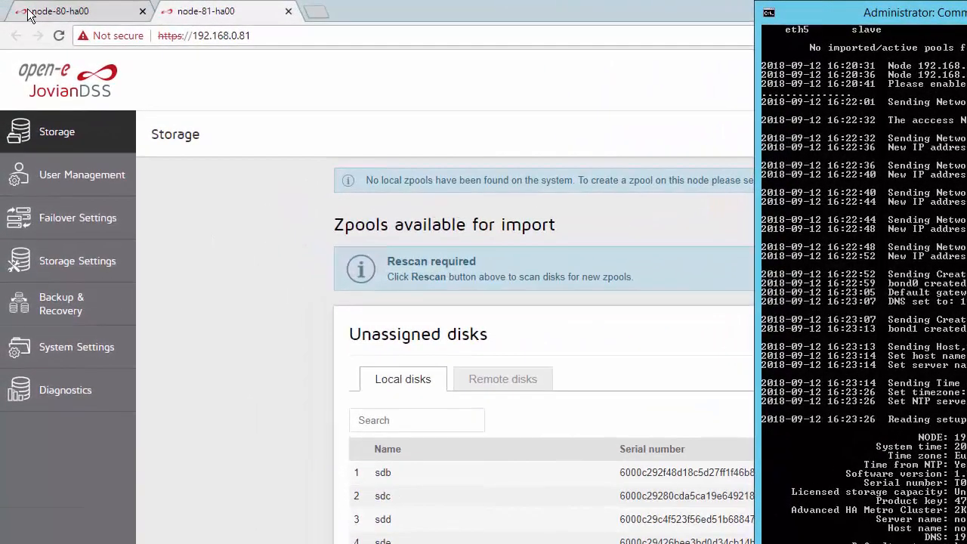
click(28, 15)
click(114, 221)
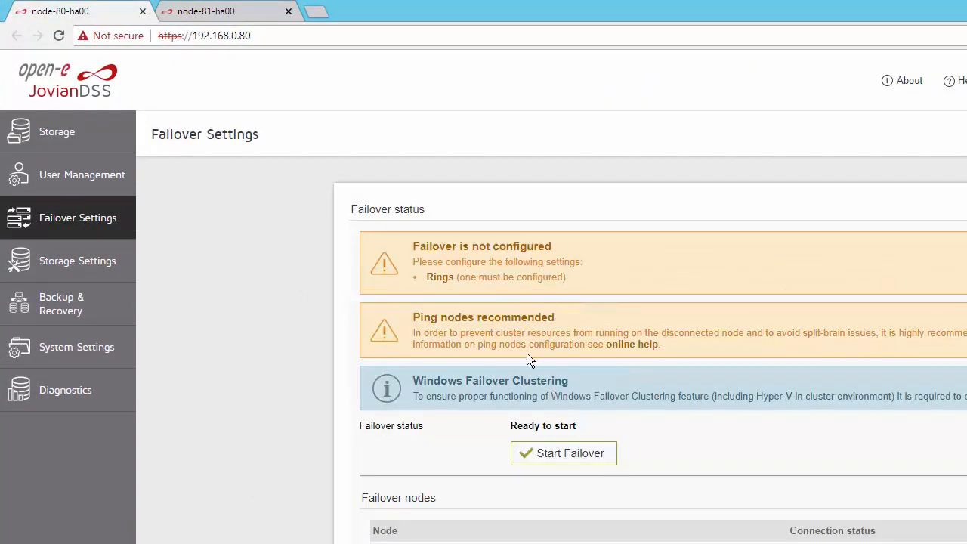
scroll(334, 373, down, 6)
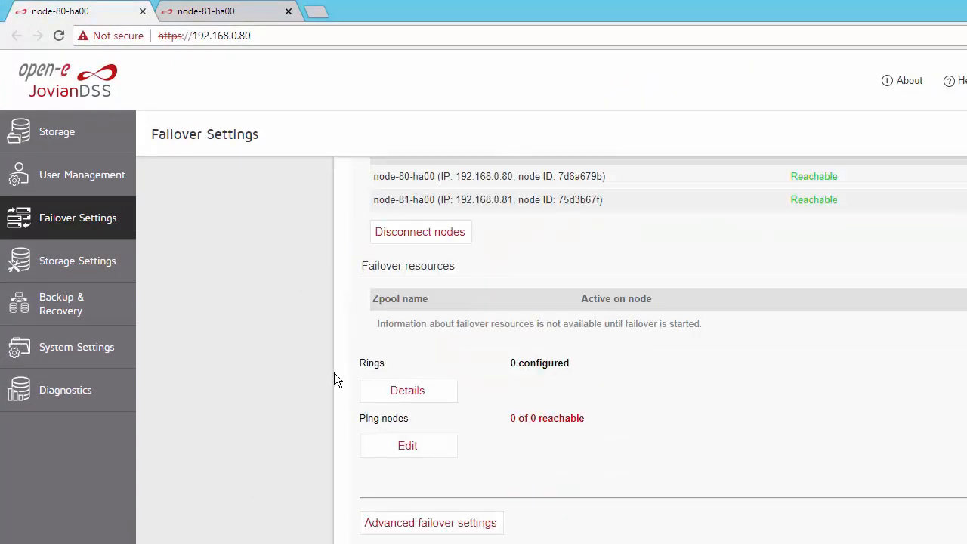
scroll(337, 379, down, 1)
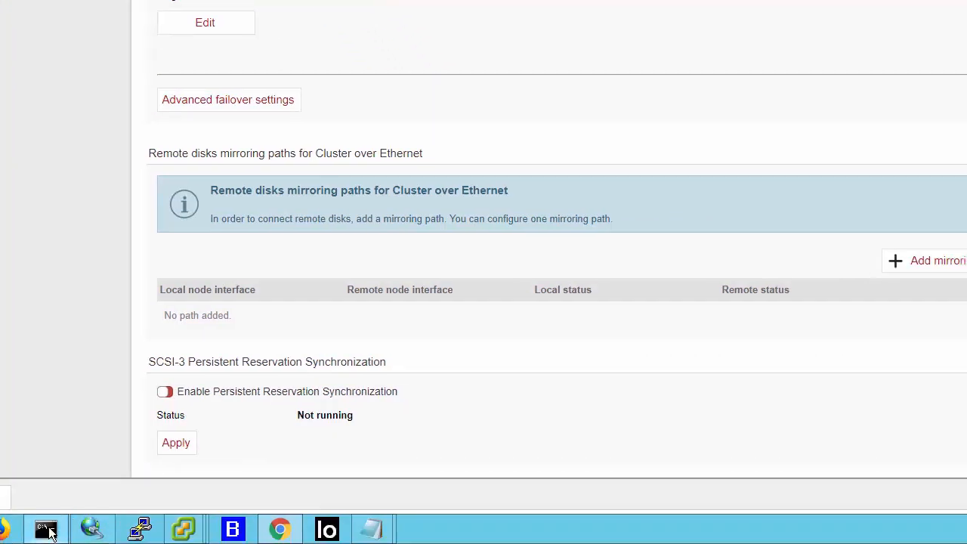
click(61, 531)
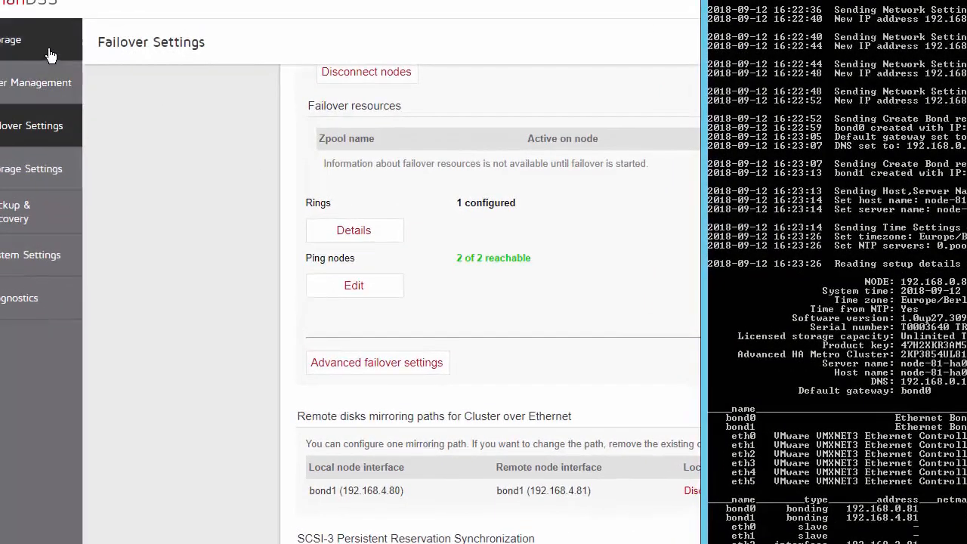
click(47, 54)
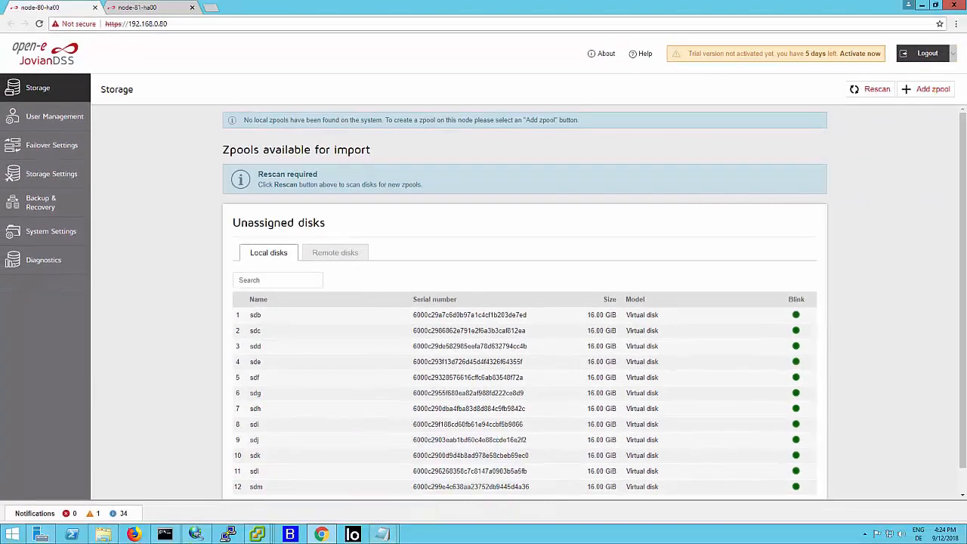
- Open the api_setup_cluster_80 text file from the api folder in Notepad and enlarge its window
click(103, 534)
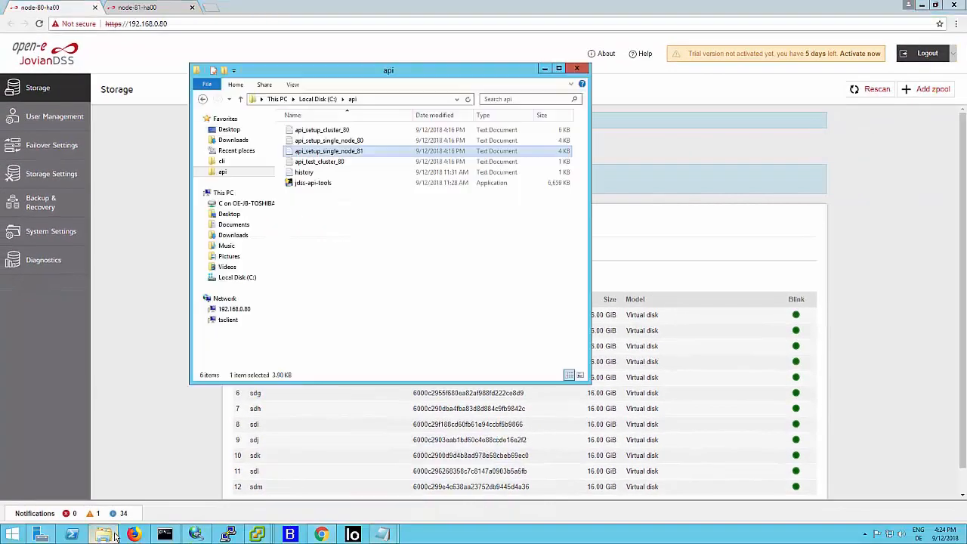
click(329, 130)
right_click(330, 129)
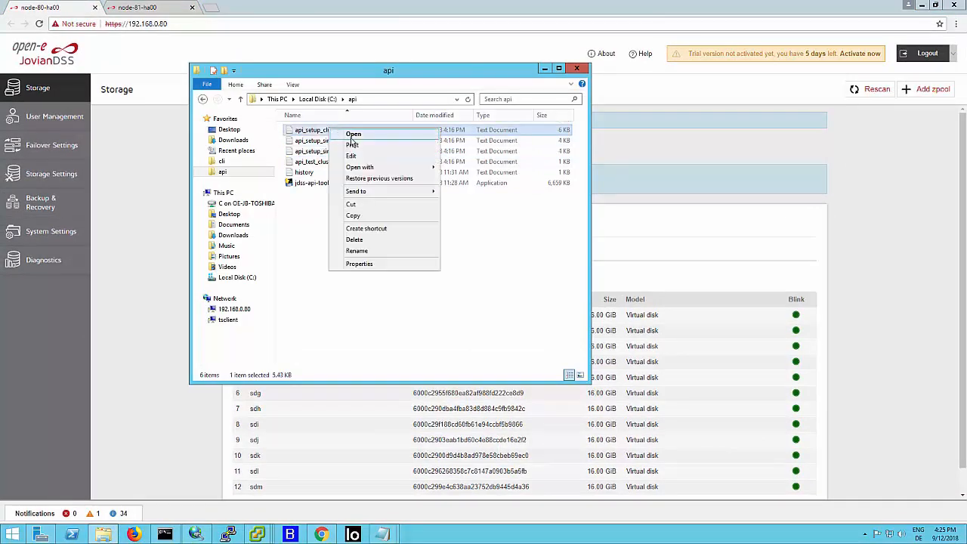
click(353, 135)
drag(521, 249, 783, 270)
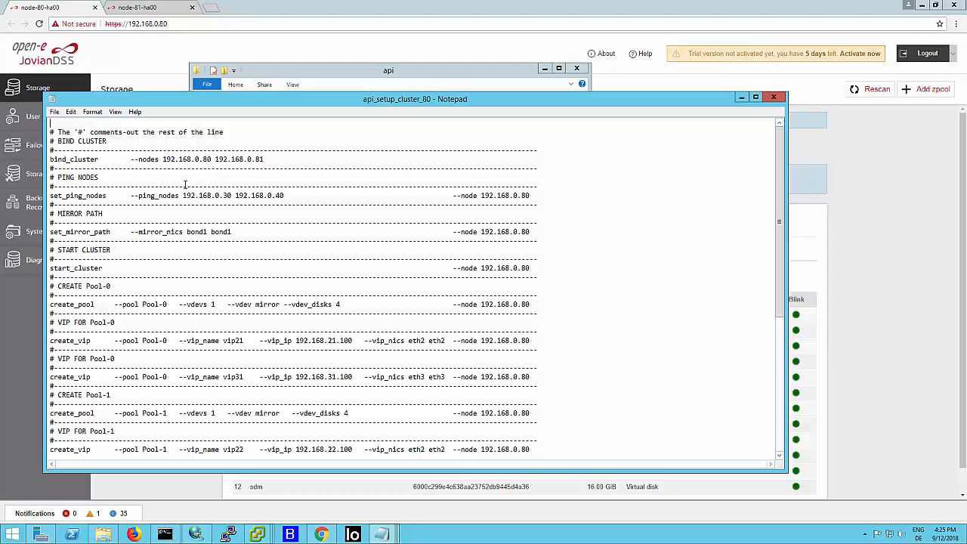
- Examine the set_ping_nodes, set_mirror_path and start_cluster commands in the cluster setup file, highlighting their parameters
drag(223, 196, 235, 196)
drag(224, 195, 183, 196)
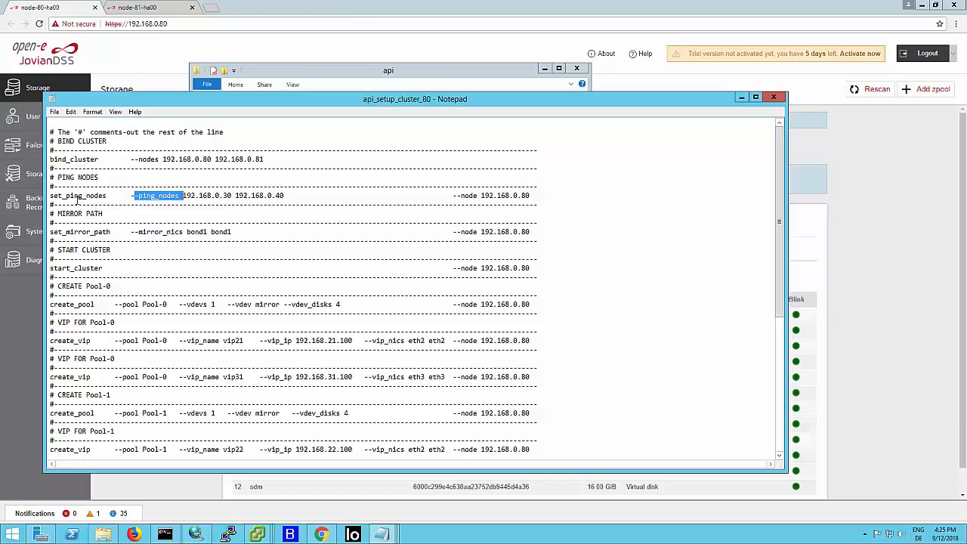
drag(54, 196, 107, 198)
drag(54, 232, 241, 233)
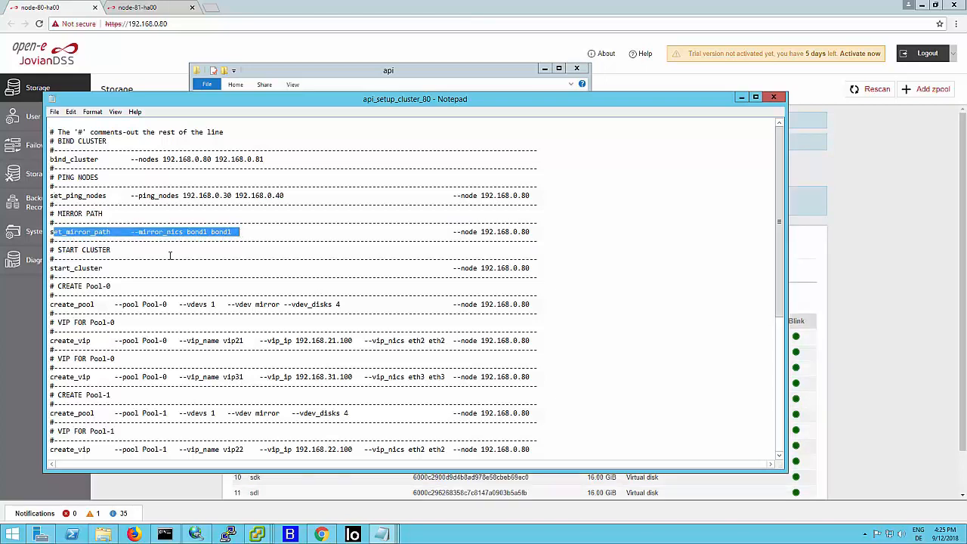
drag(59, 268, 533, 268)
click(457, 269)
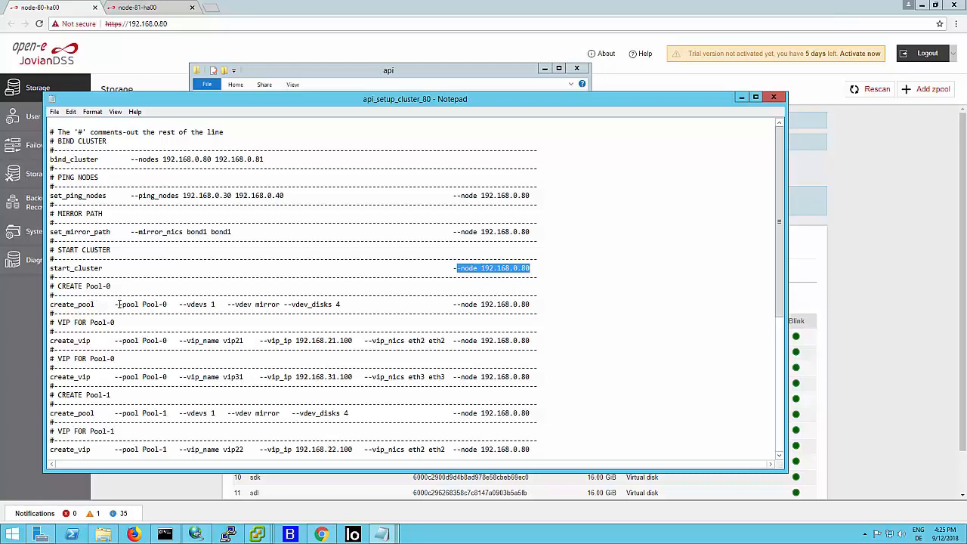
- Examine the create_pool command and both create_vip commands for Pool-0, highlighting the disk count and VIP addresses
drag(118, 304, 341, 297)
click(256, 305)
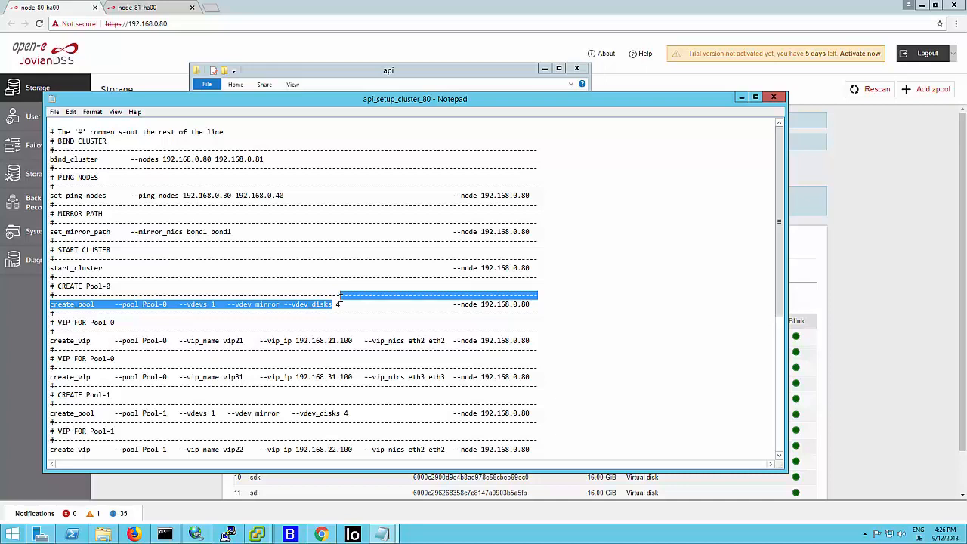
mouse_move(341, 297)
mouse_down()
mouse_move(332, 305)
mouse_move(346, 304)
mouse_up()
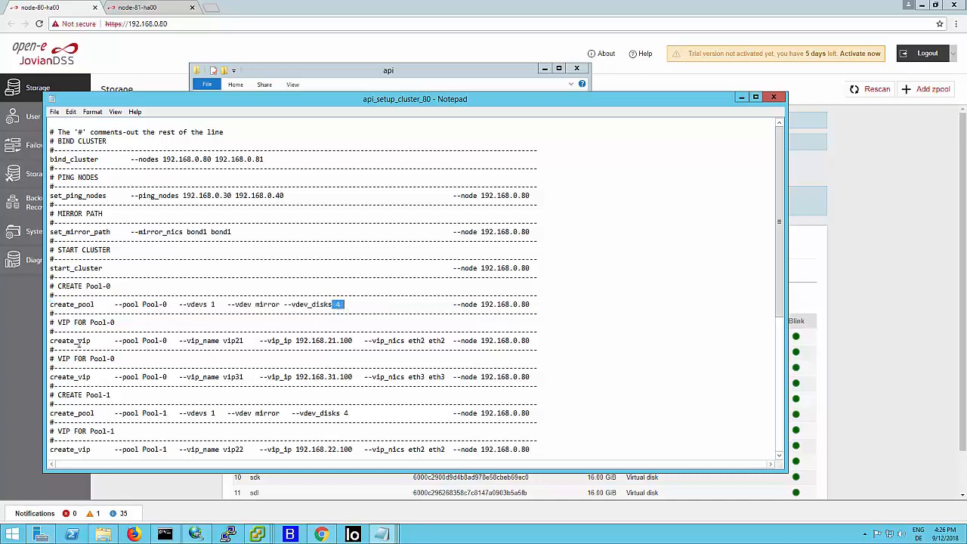
drag(52, 341, 364, 345)
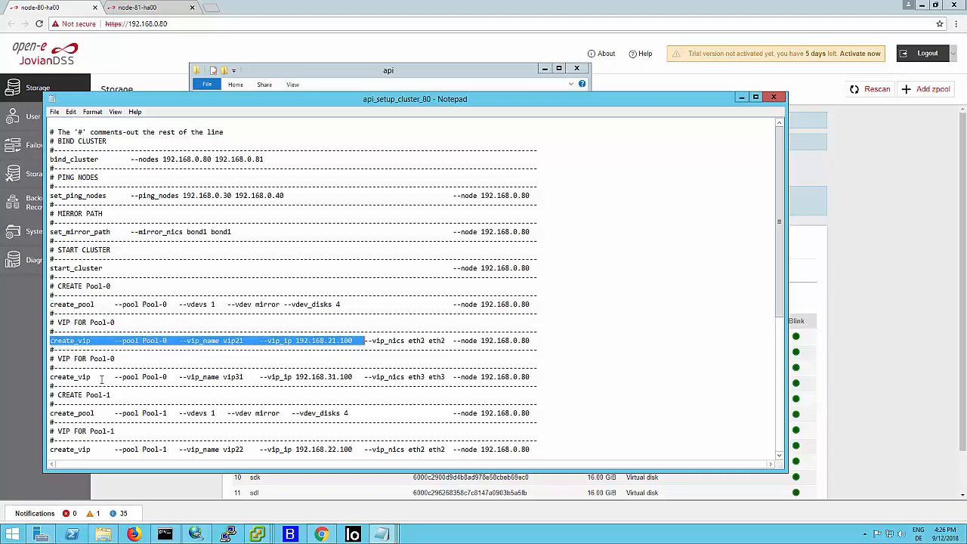
click(155, 342)
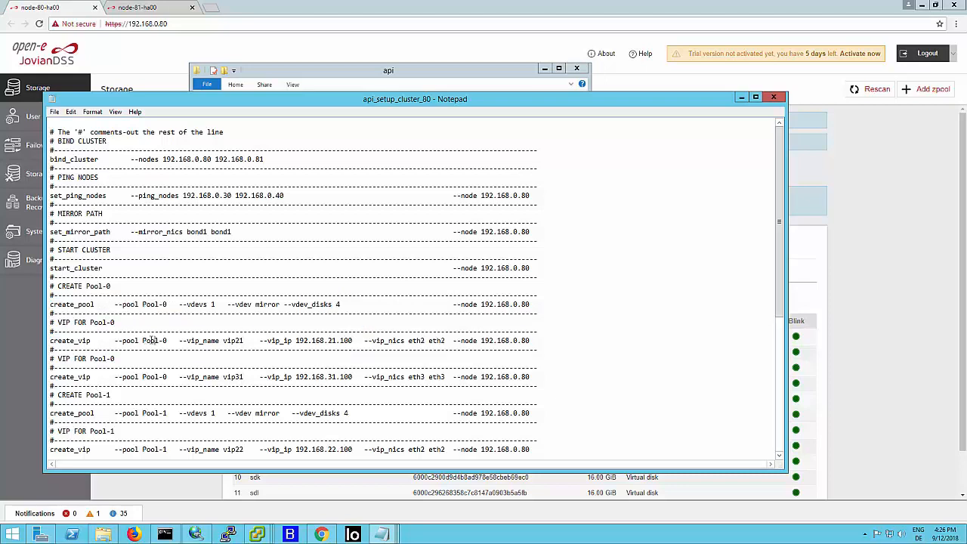
drag(146, 340, 187, 347)
drag(259, 341, 364, 341)
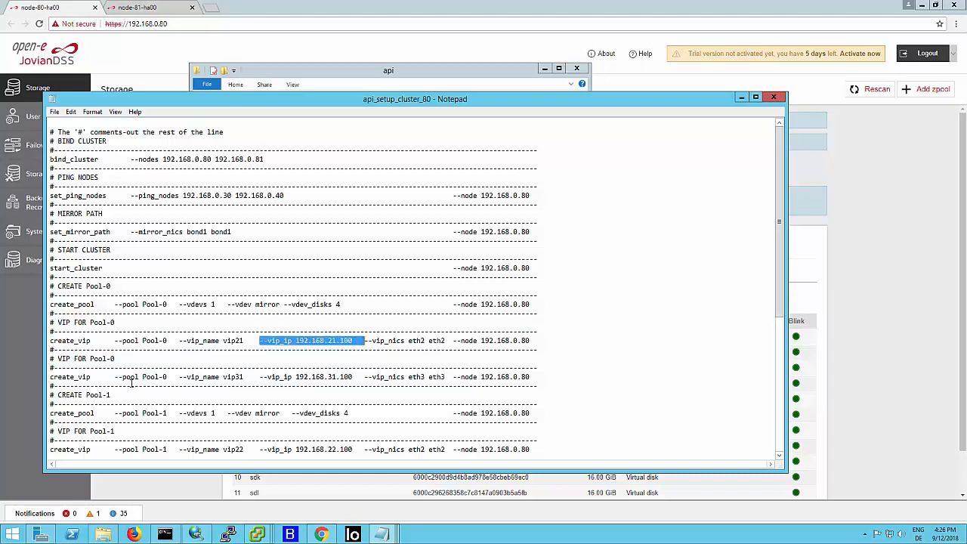
drag(256, 377, 353, 377)
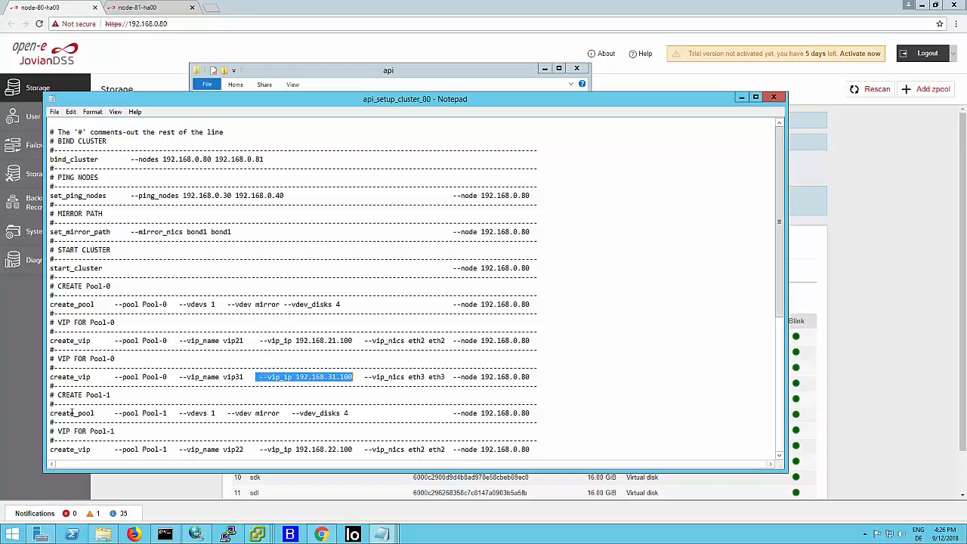
- Examine the create_pool command and the vip22 create_vip command for Pool-1 in the cluster setup file
drag(57, 413, 352, 412)
scroll(289, 377, down, 1)
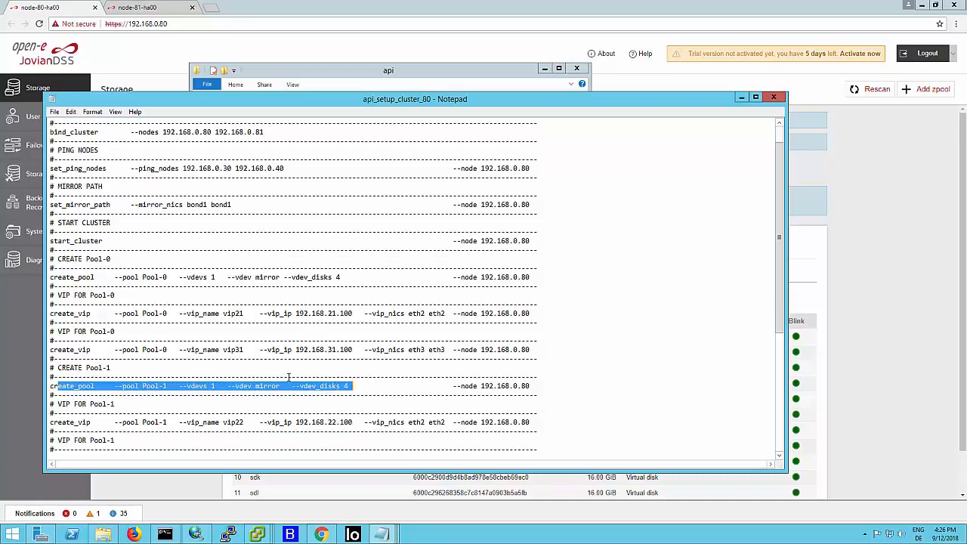
scroll(289, 377, down, 1)
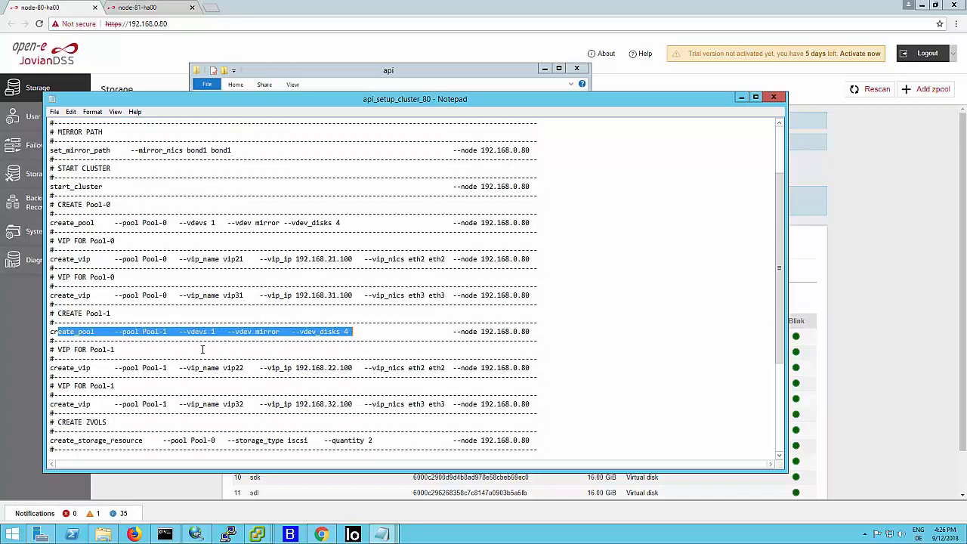
drag(252, 369, 290, 369)
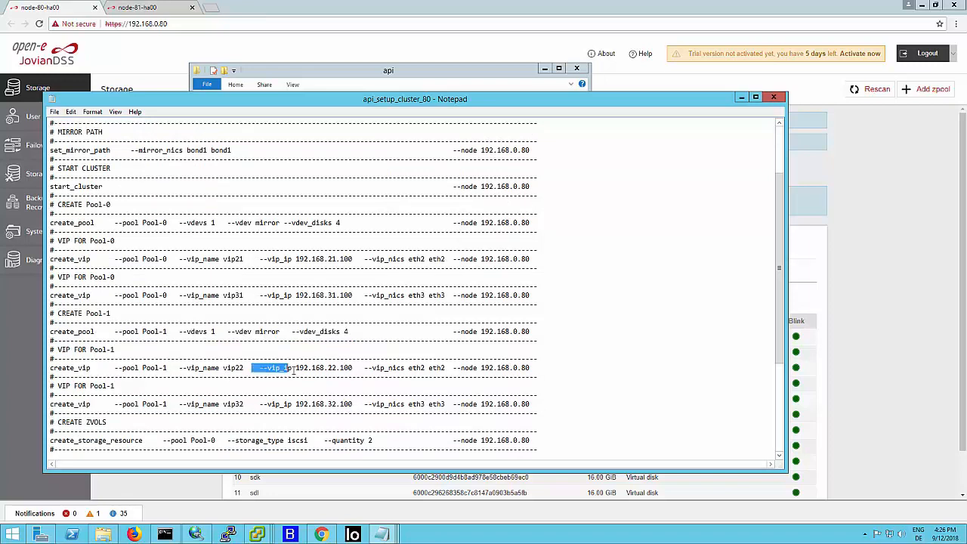
click(292, 368)
- Examine the create_storage_resource commands for zvols and vols, highlighting their storage types and quantities
scroll(210, 399, down, 1)
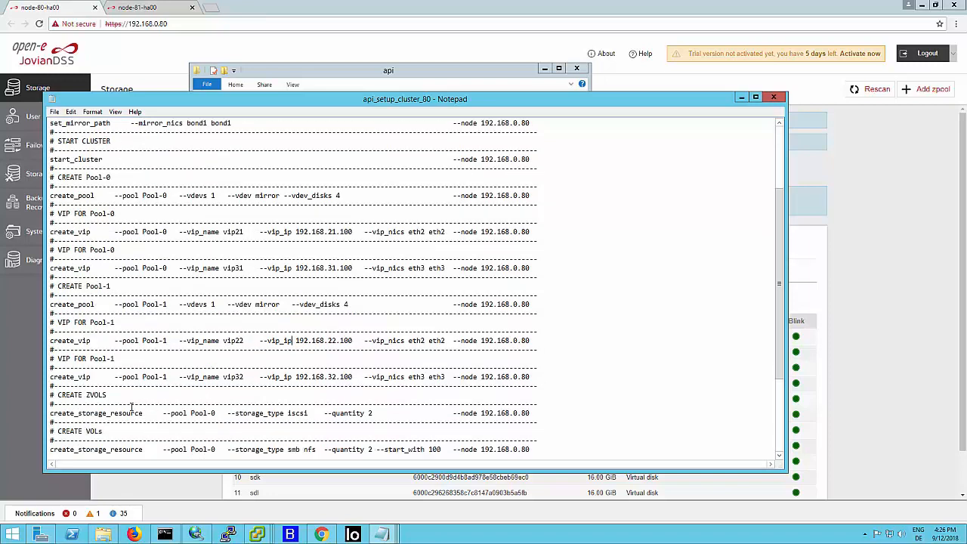
scroll(132, 408, down, 1)
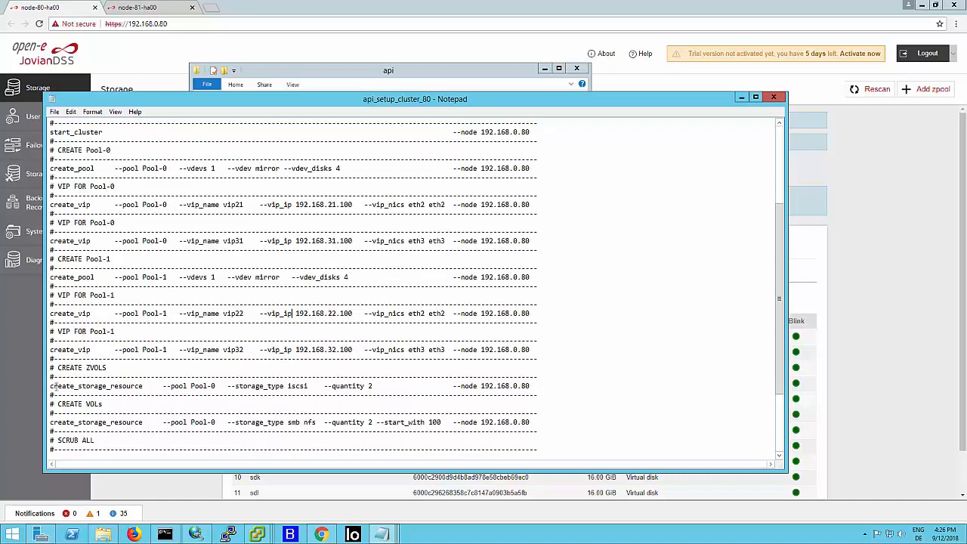
drag(50, 386, 152, 388)
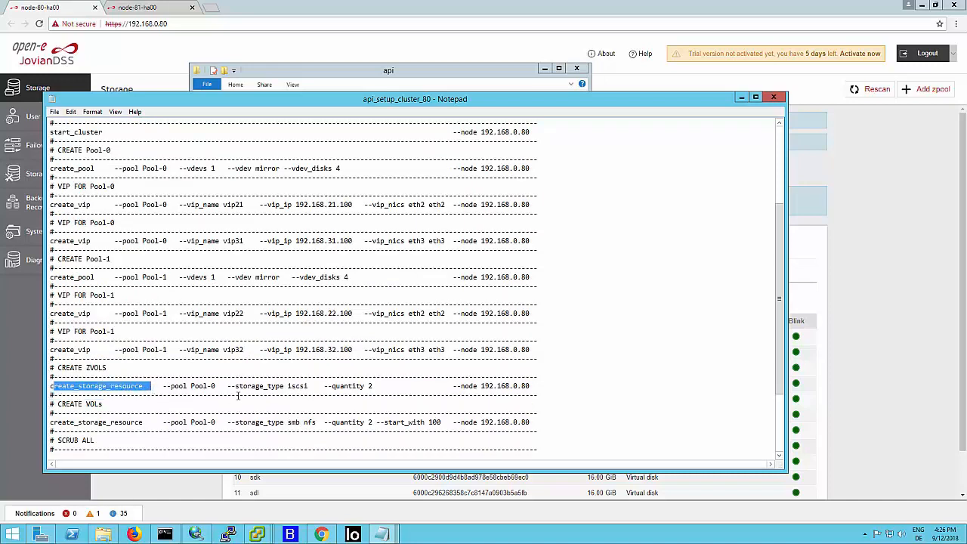
drag(238, 395, 310, 398)
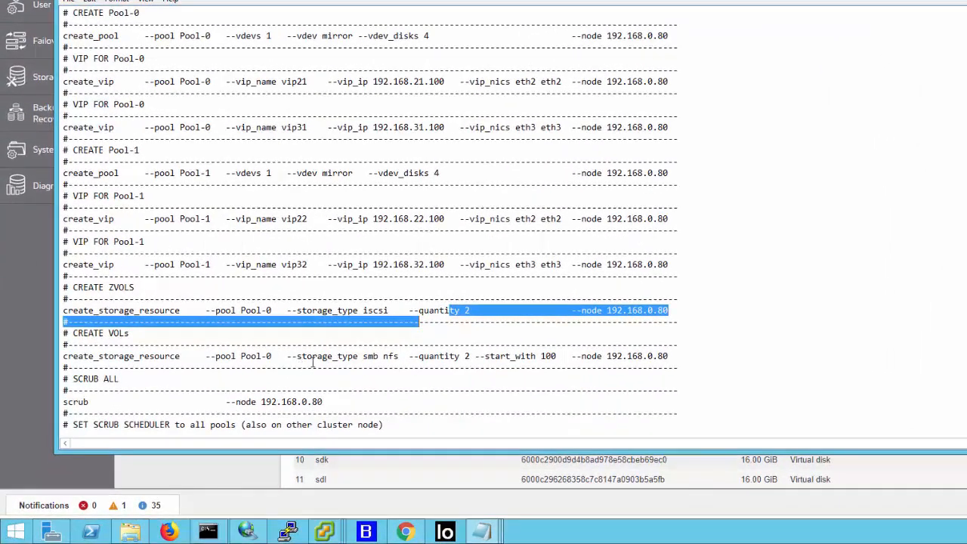
click(255, 322)
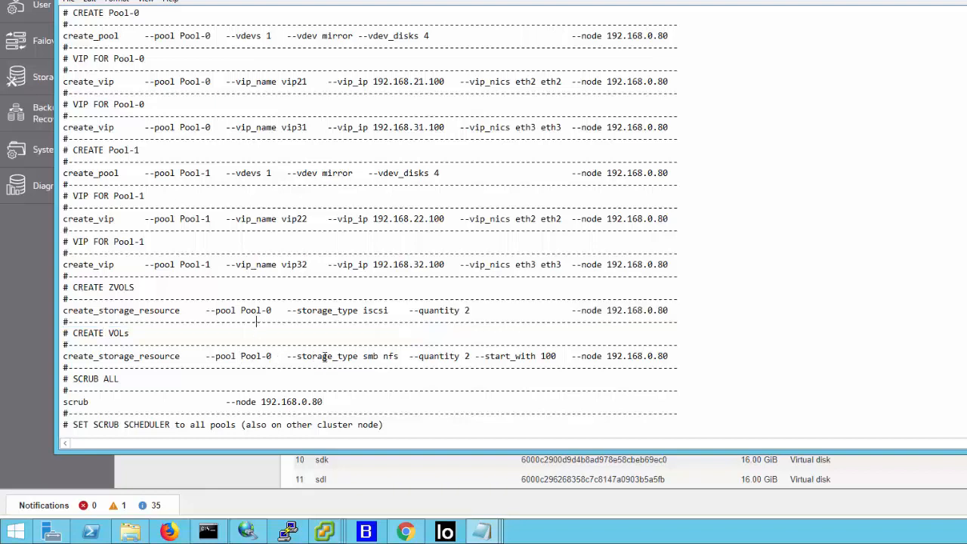
drag(363, 358, 485, 359)
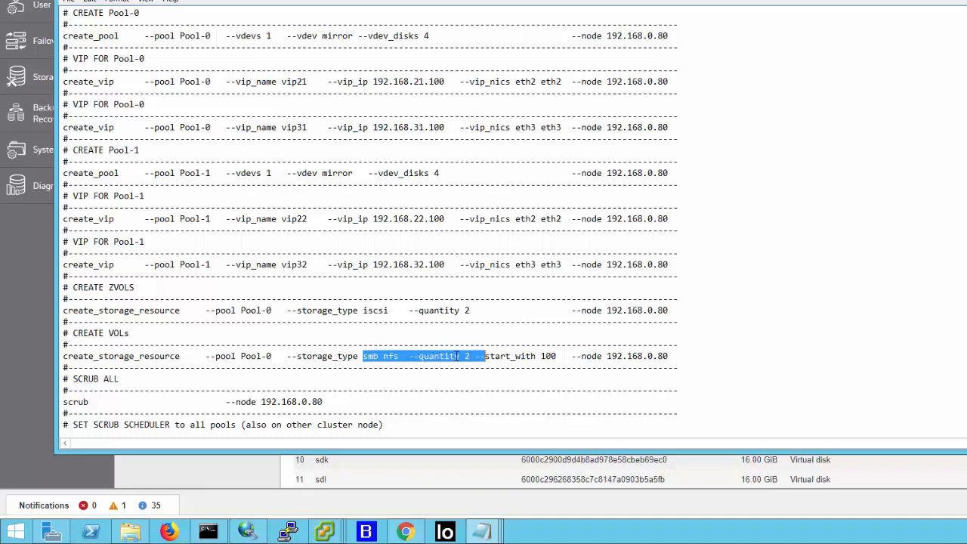
- Examine the scrub, set_scrub_scheduler and Pool-1 move commands at the end of the cluster setup file
scroll(361, 358, down, 1)
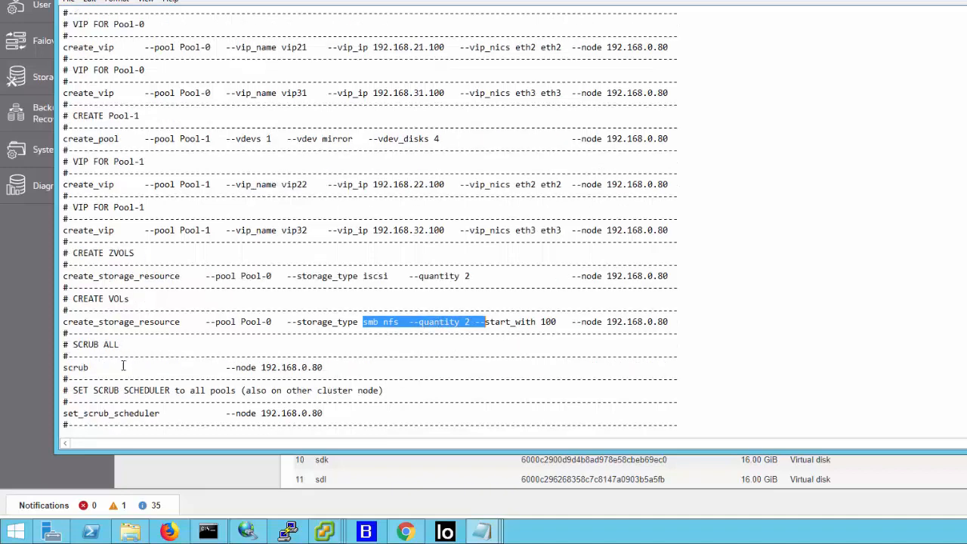
drag(74, 368, 99, 367)
click(100, 367)
scroll(150, 366, down, 1)
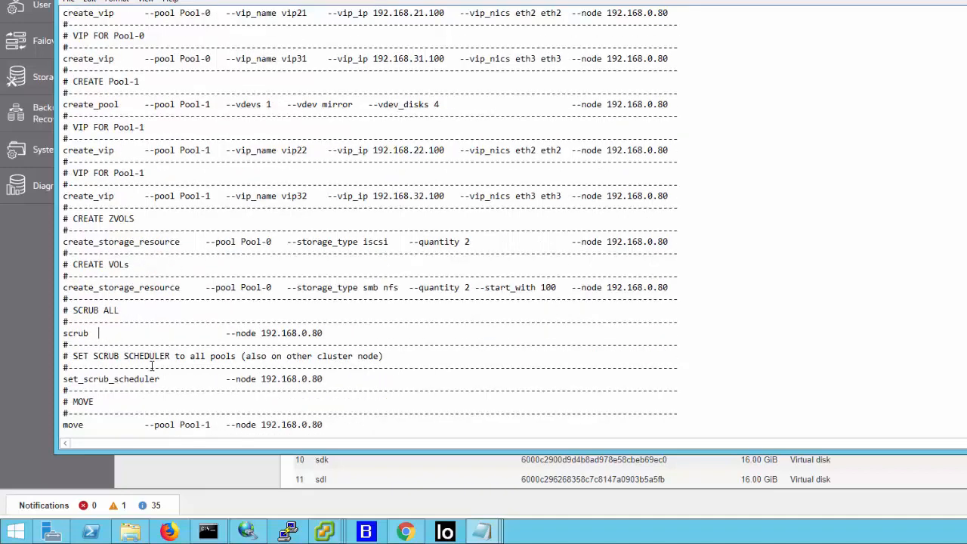
scroll(152, 375, down, 1)
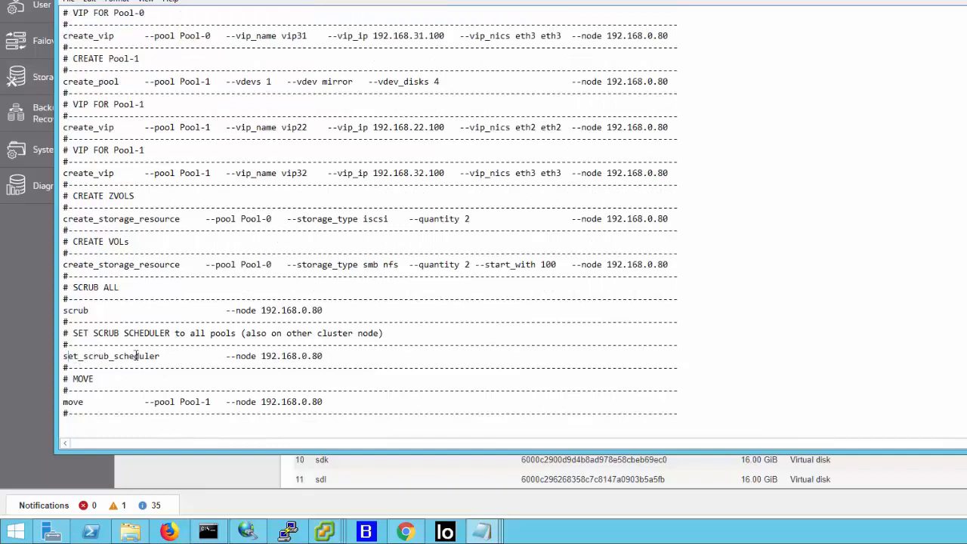
drag(68, 356, 165, 356)
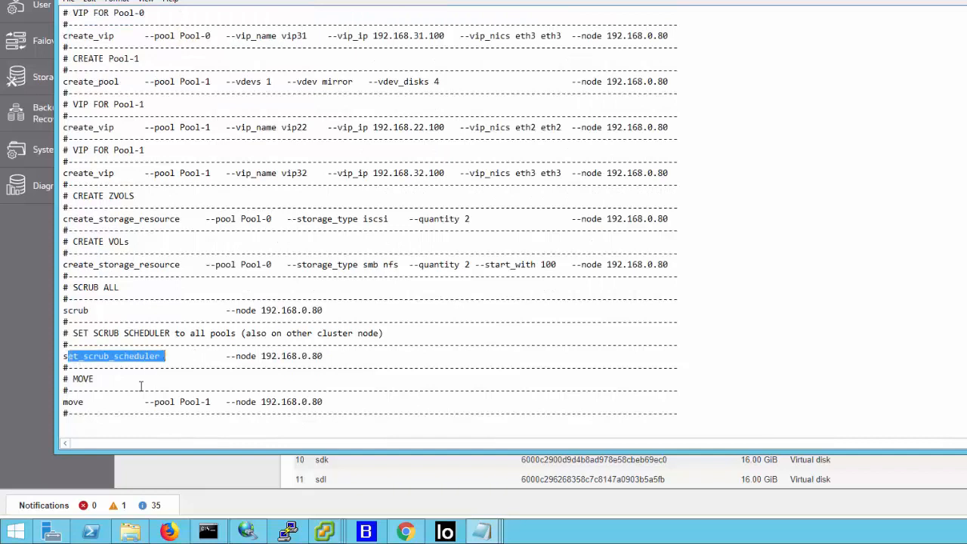
drag(68, 402, 333, 406)
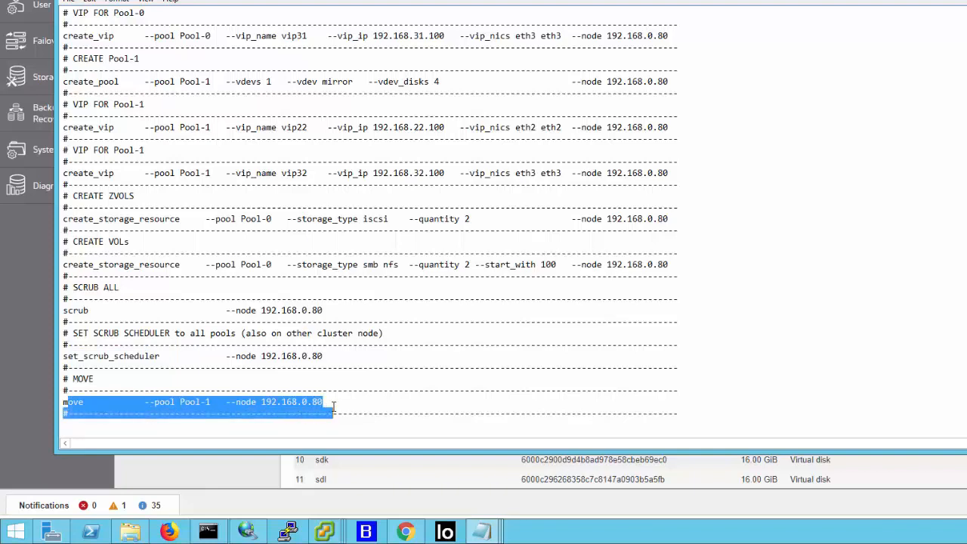
click(337, 401)
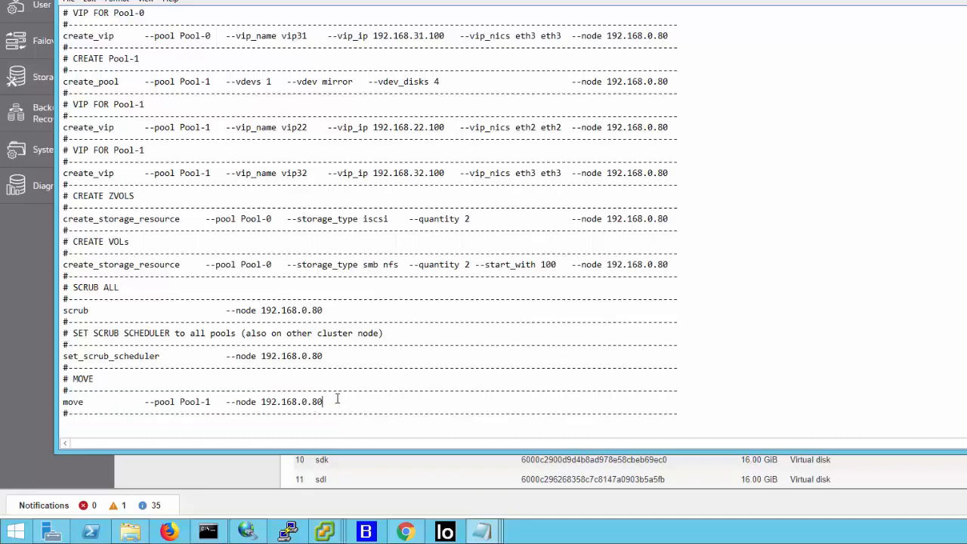
- Check the node's Storage page in Chrome and bring the cluster setup file back to the front
click(257, 465)
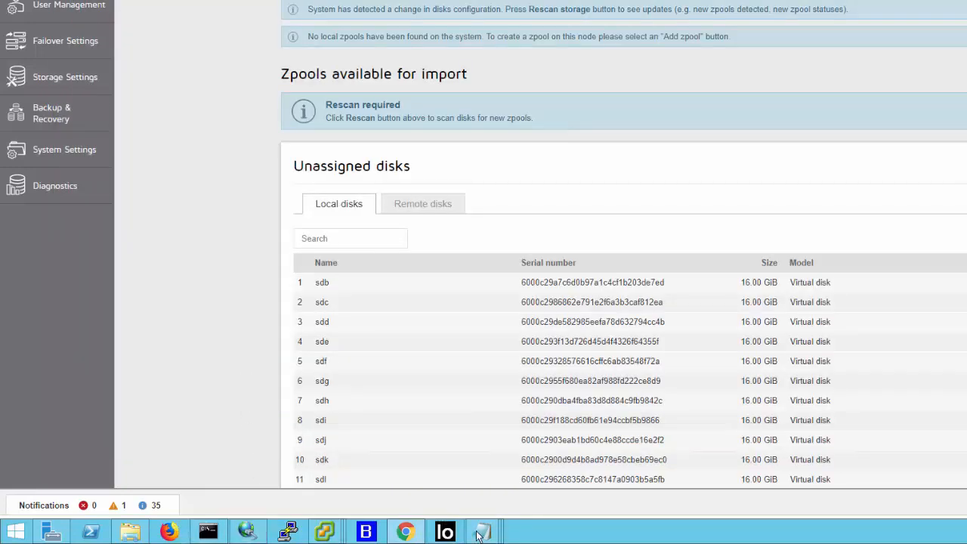
mouse_move(478, 535)
click(600, 461)
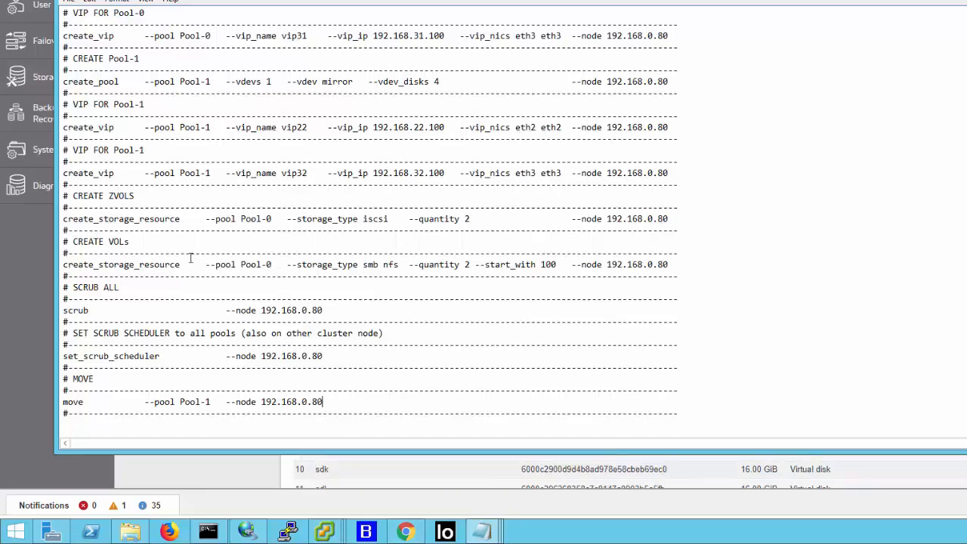
- Switch to the node's Storage page in Chrome and check the Pool-0 creation progress in the Command Prompt
click(11, 273)
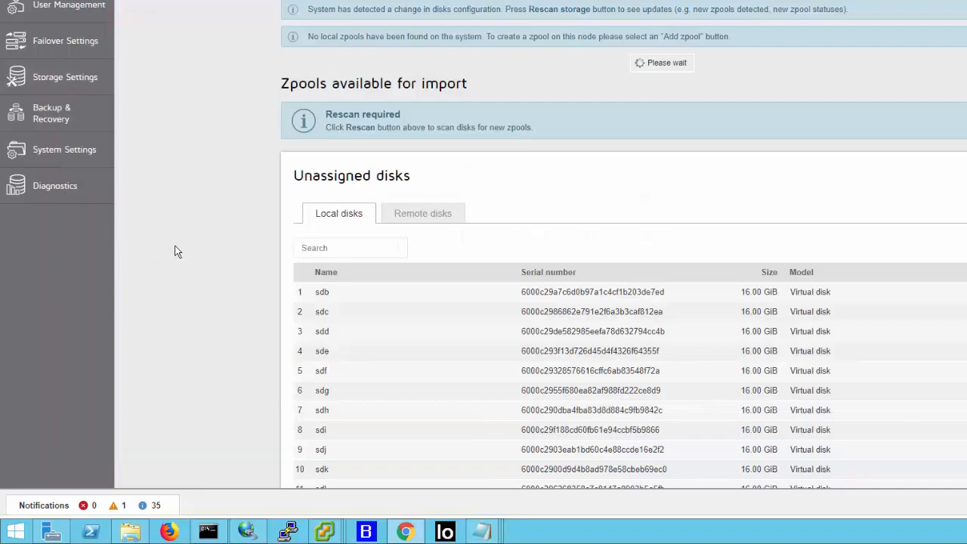
click(206, 534)
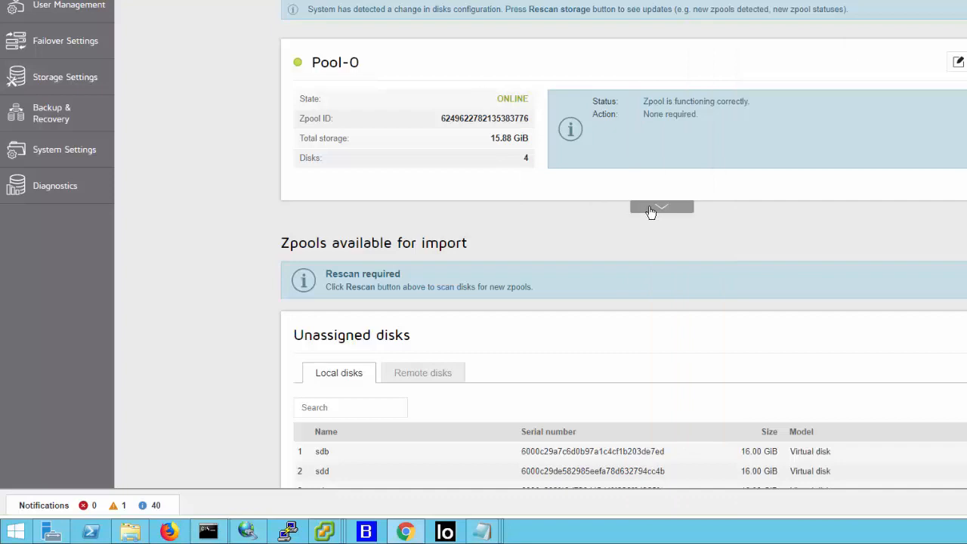
- Expand Pool-0 in Chrome to inspect its virtual IPs, iSCSI targets and shares, and check the batch progress in the Command Prompt
click(650, 212)
click(785, 201)
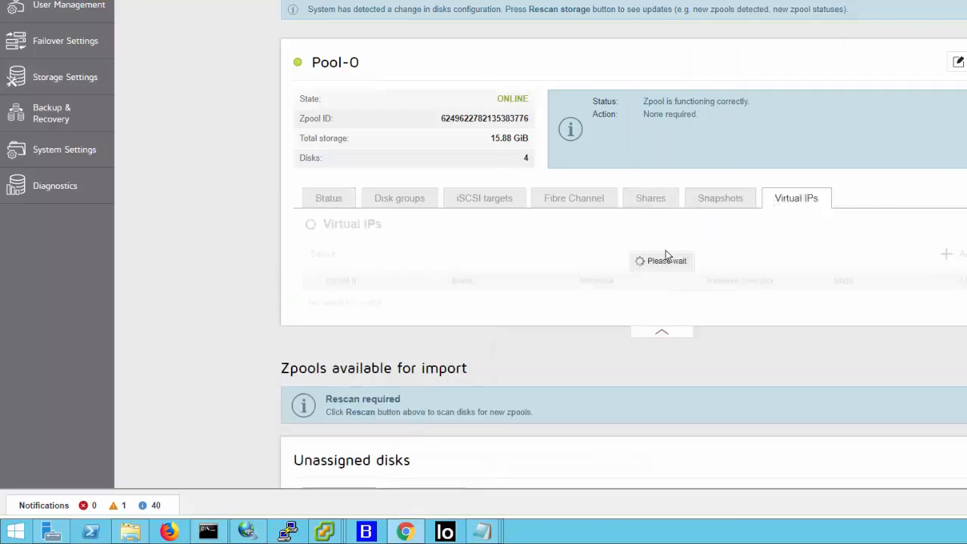
click(487, 196)
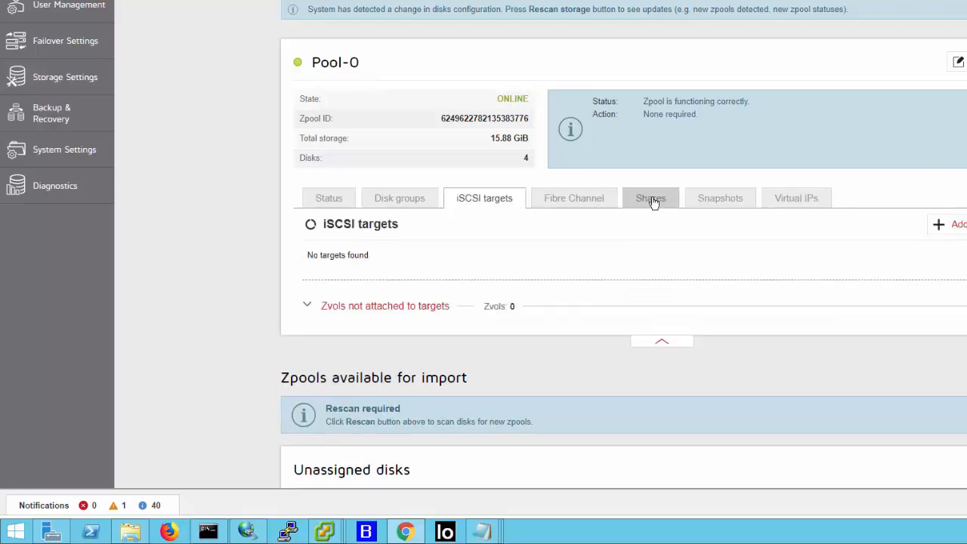
click(651, 200)
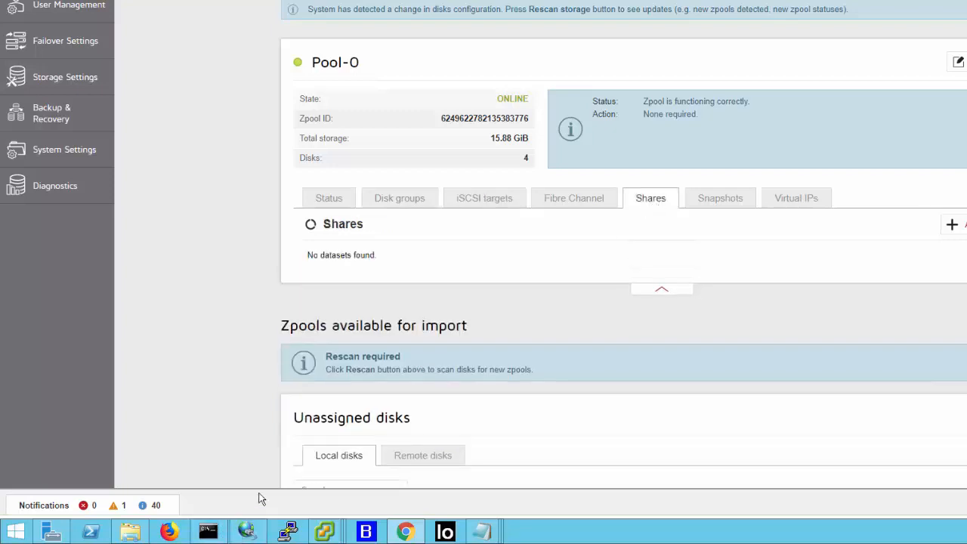
click(796, 200)
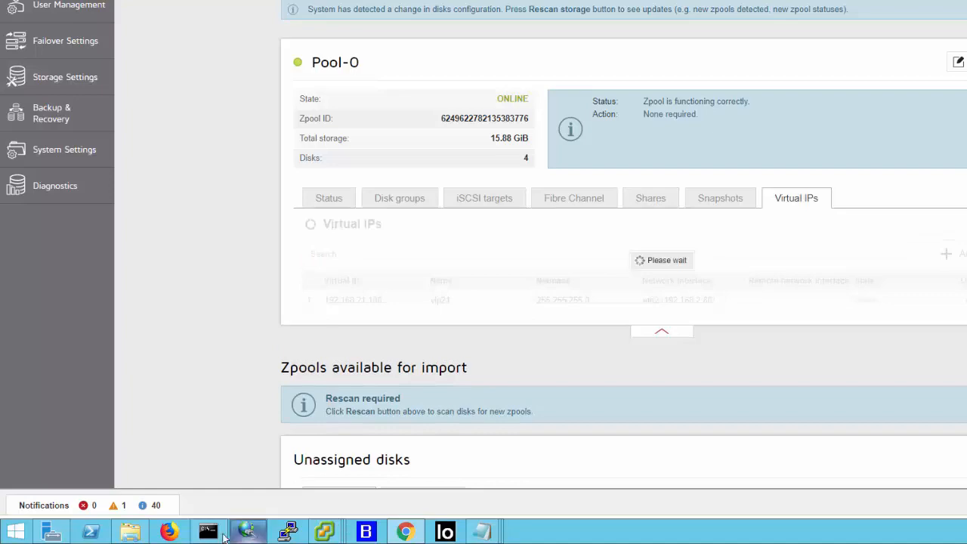
click(210, 533)
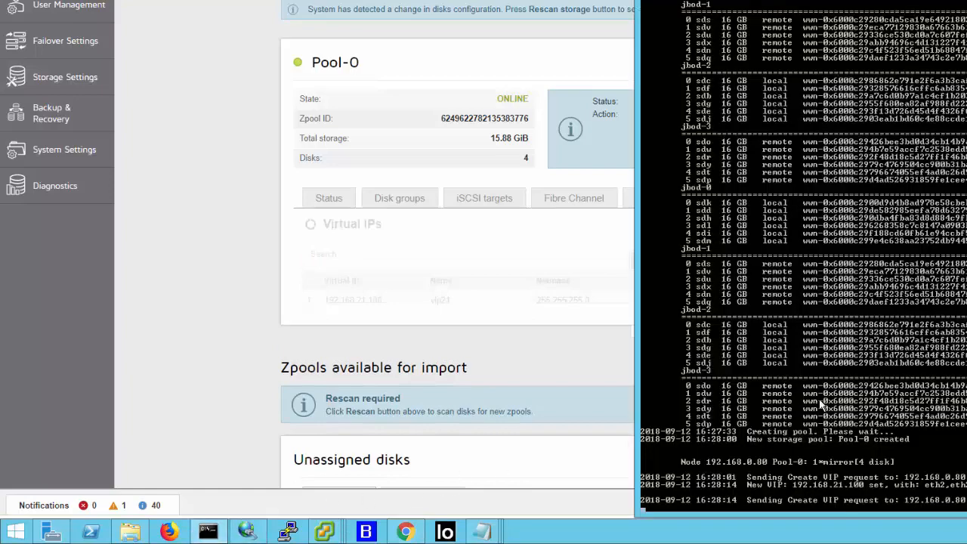
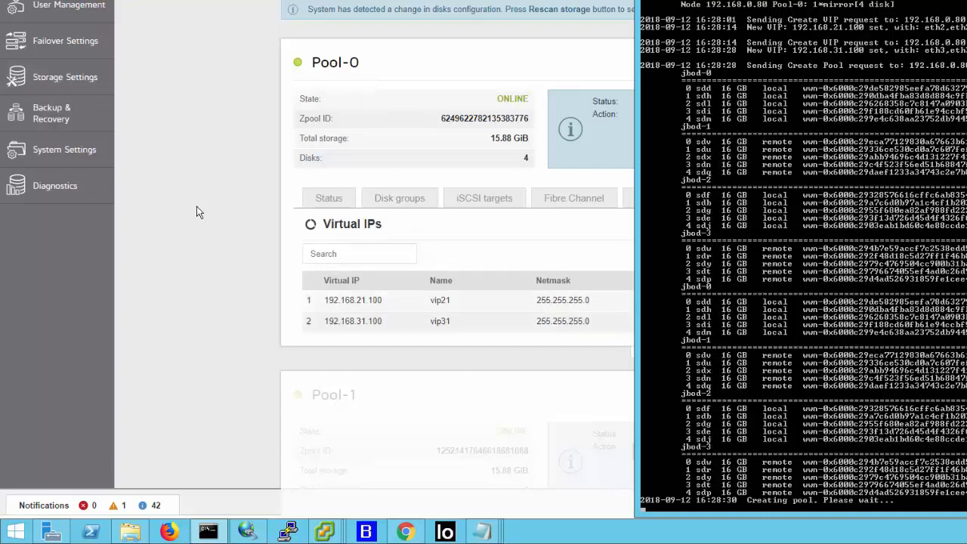
- Expand Pool-1 in Chrome to inspect its virtual IPs, and check the batch progress in the Command Prompt
click(233, 249)
scroll(249, 253, down, 4)
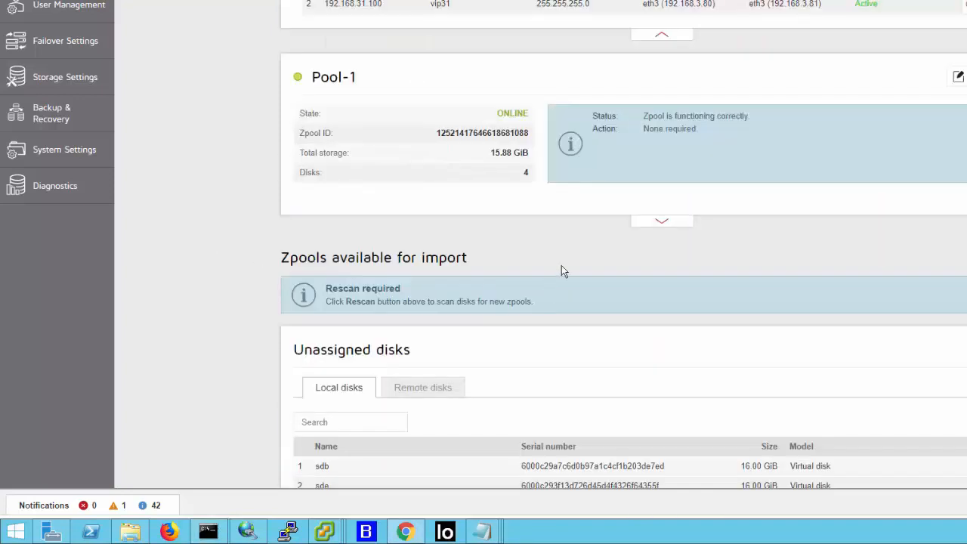
click(675, 225)
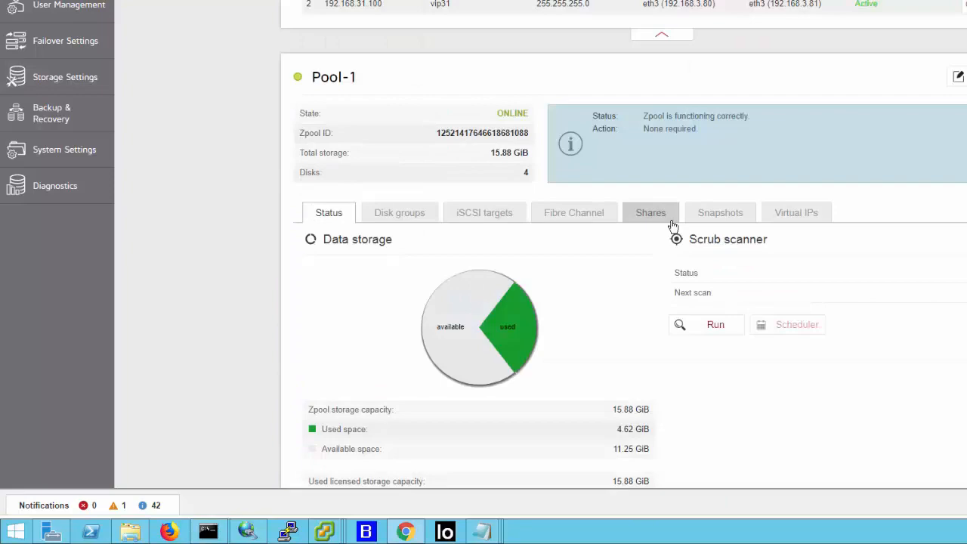
click(778, 219)
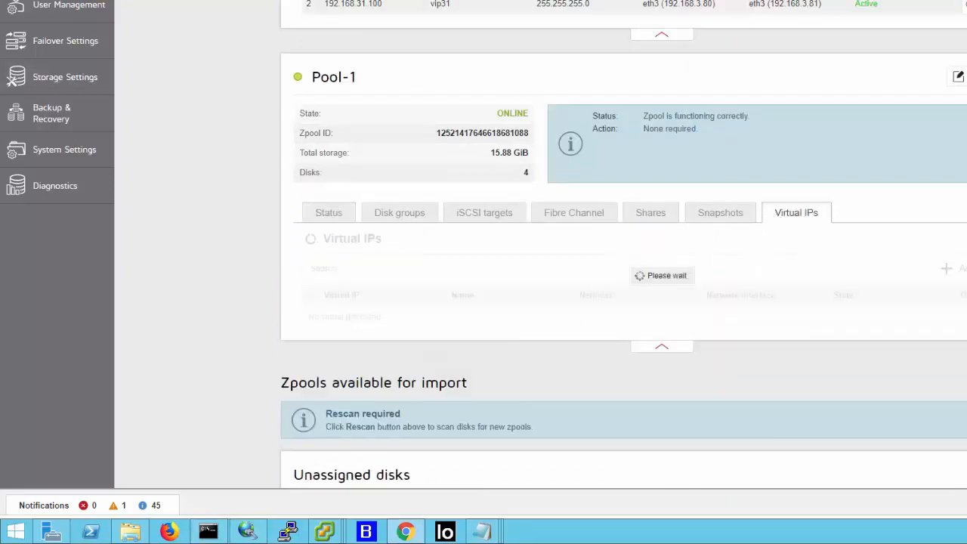
click(207, 533)
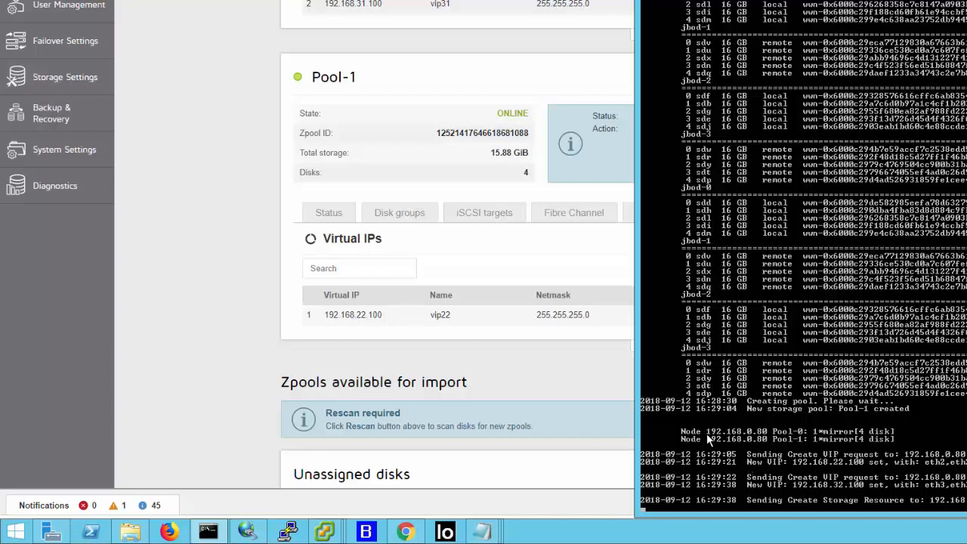
- Return to Chrome and reload Pool-1's virtual IPs to check the VIPs set by the batch
click(622, 278)
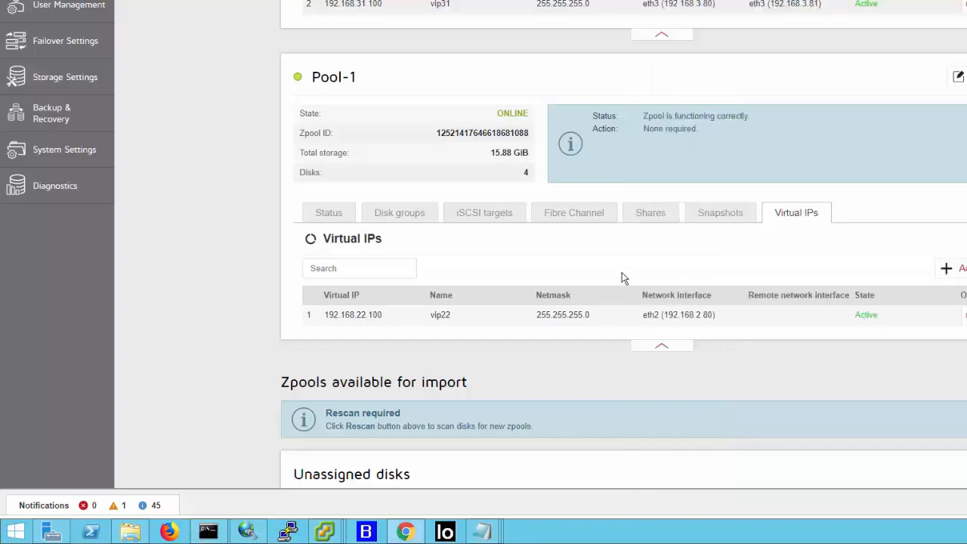
click(751, 216)
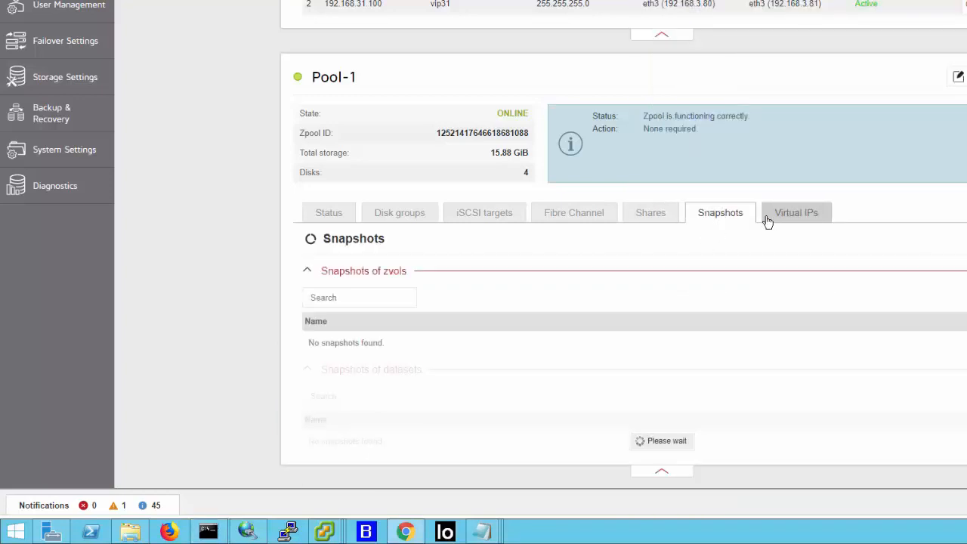
click(770, 220)
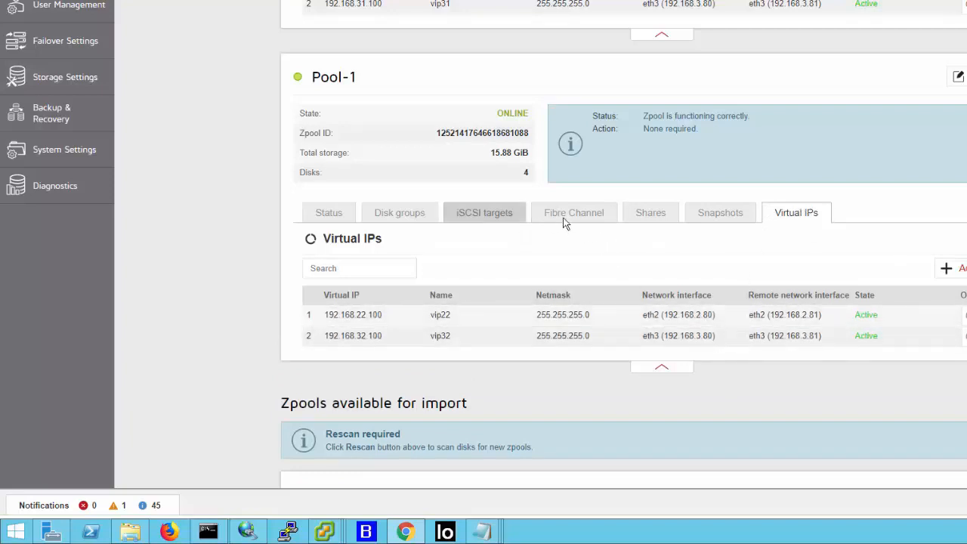
- Inspect Pool-1's iSCSI targets and compare them with the storage resource progress in the Command Prompt
click(484, 213)
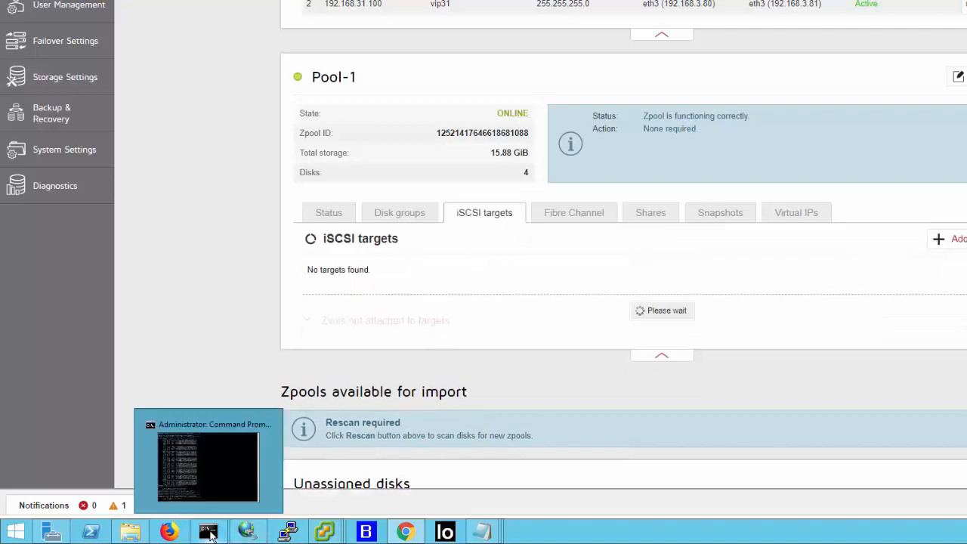
click(219, 533)
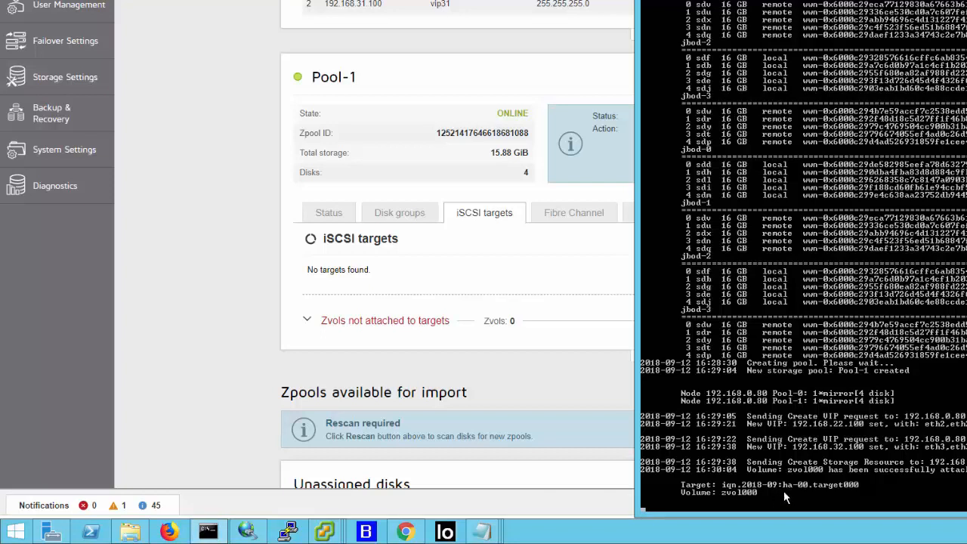
click(457, 238)
click(439, 220)
click(454, 218)
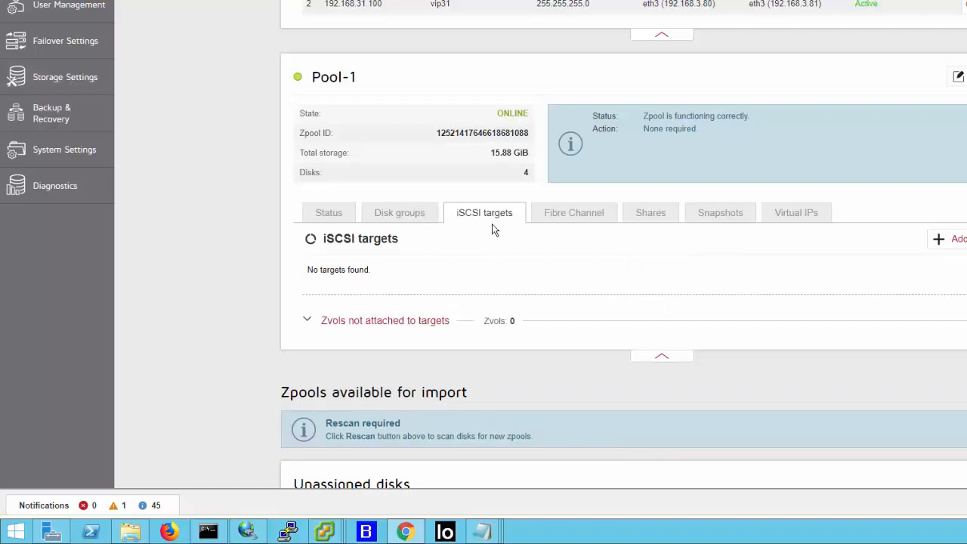
- Inspect Pool-0's iSCSI targets and check the share creation progress in the Command Prompt
scroll(492, 224, up, 3)
scroll(499, 204, up, 1)
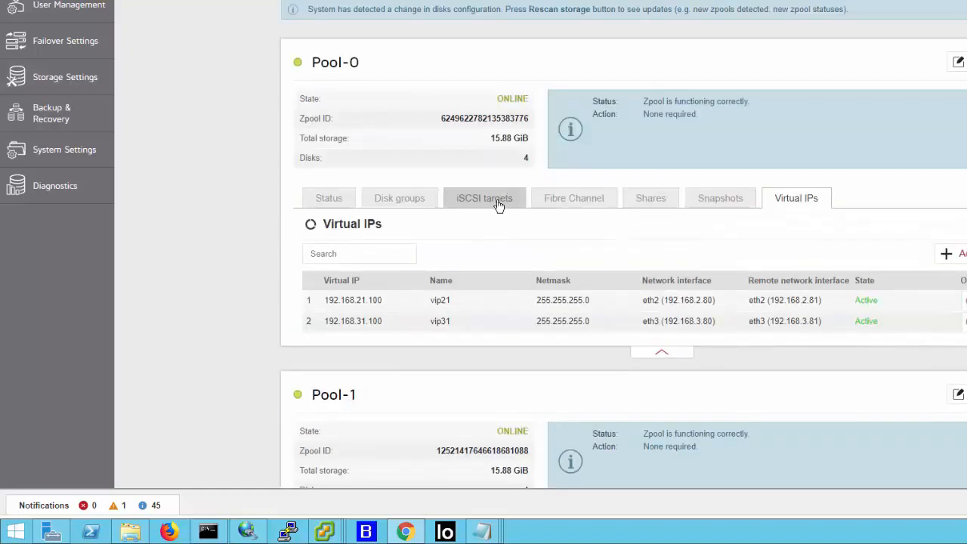
click(500, 198)
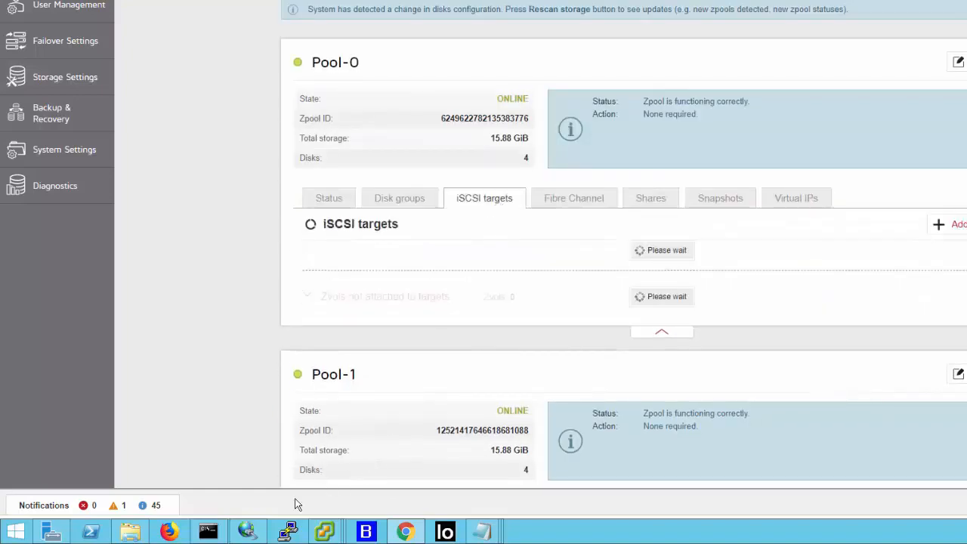
click(208, 531)
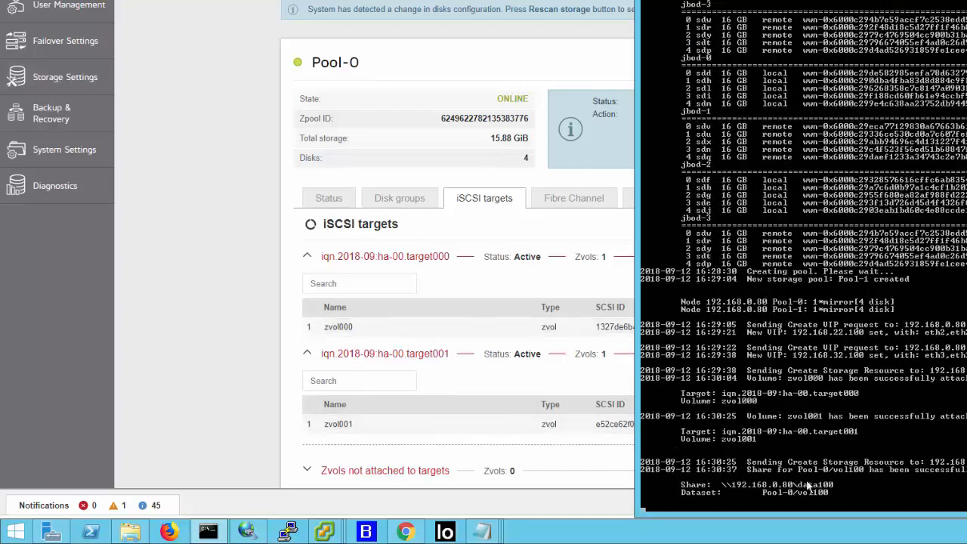
- Return to Chrome and expand the vol100 dataset in Pool-0's shares to inspect its share
click(570, 287)
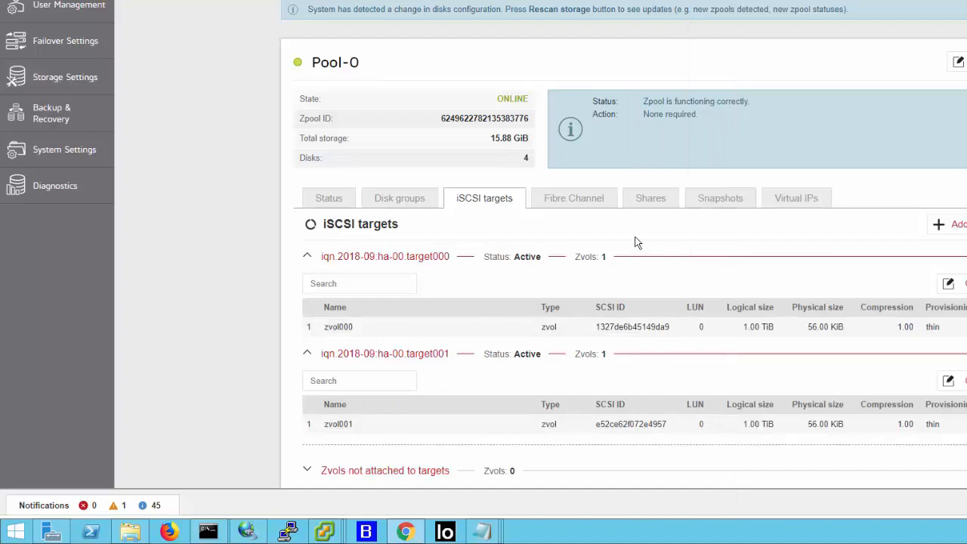
click(672, 204)
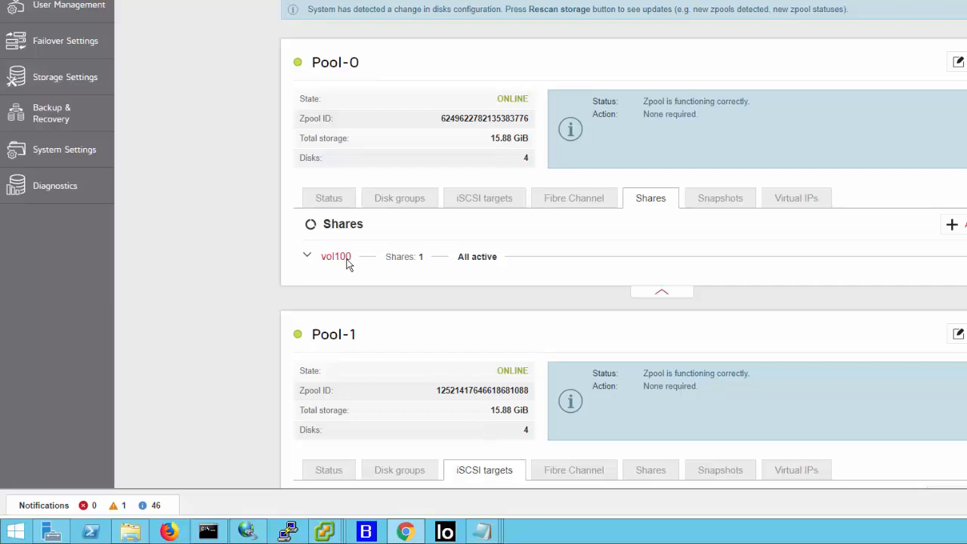
click(309, 258)
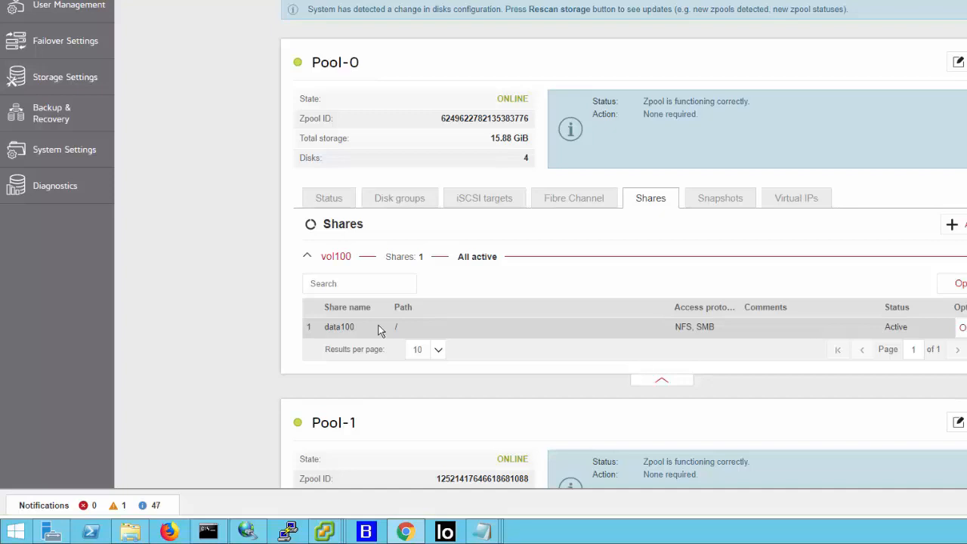
- Switch to File Explorer and open the data100 share on 192.168.0.80
click(133, 533)
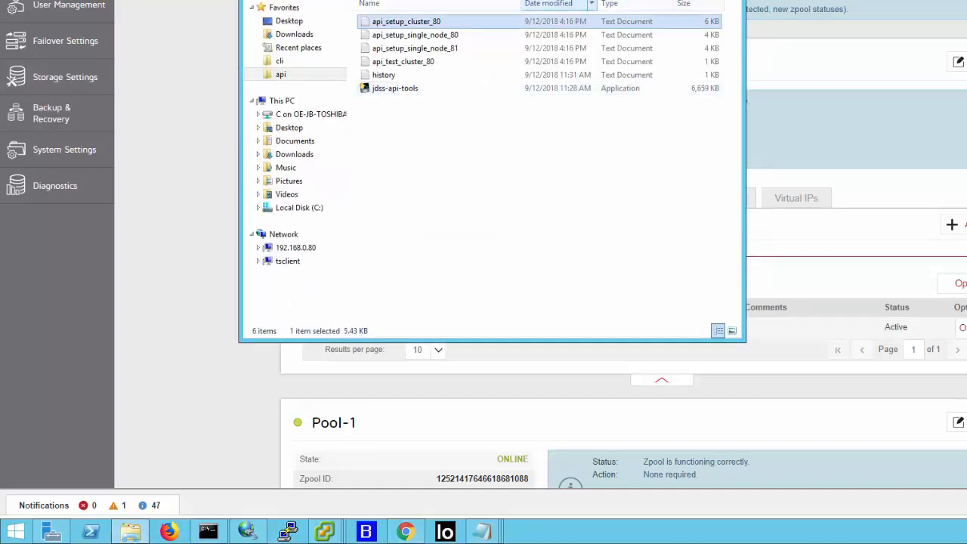
click(576, 0)
click(479, 1)
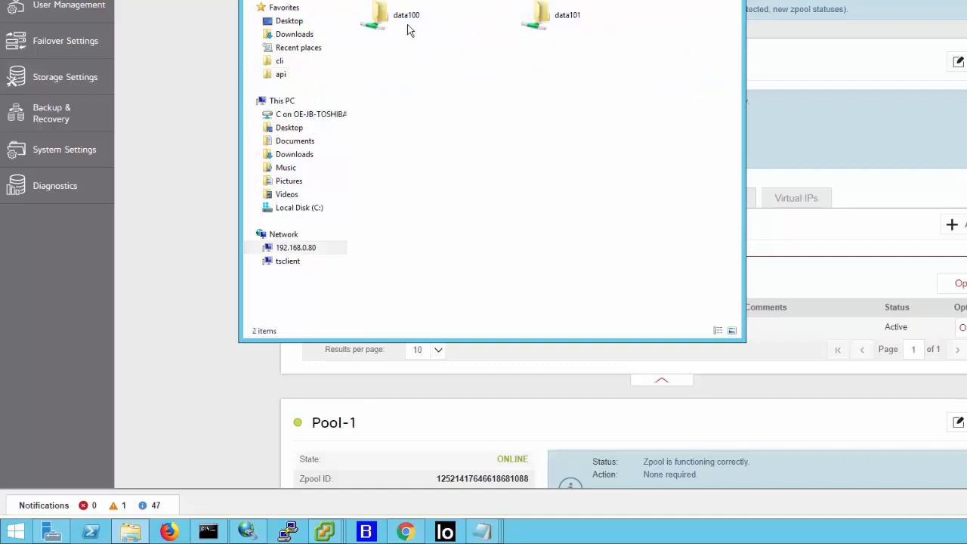
double_click(412, 28)
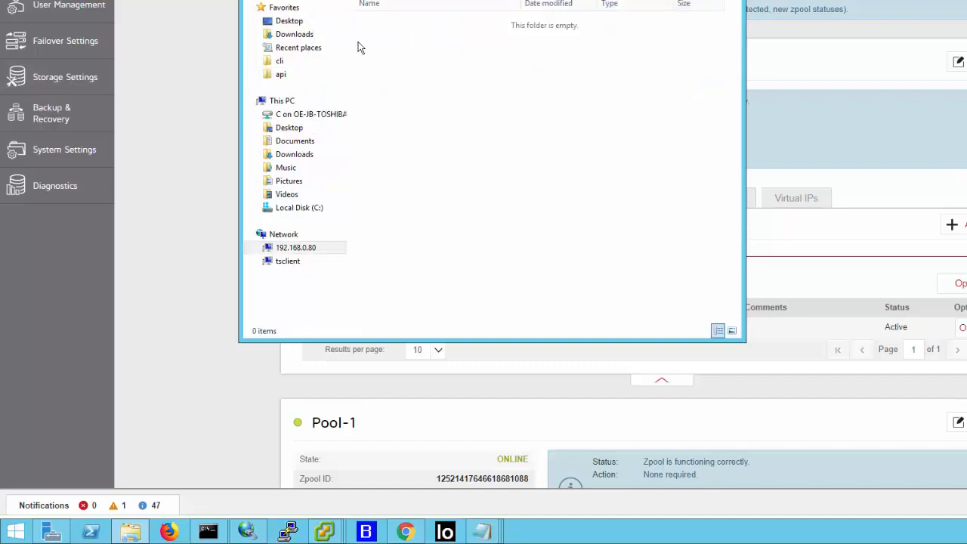
- Copy the six log archives dated 9/1/2017 to 11/15/2017 from Downloads into a new folder in the data100 share
click(294, 34)
click(428, 77)
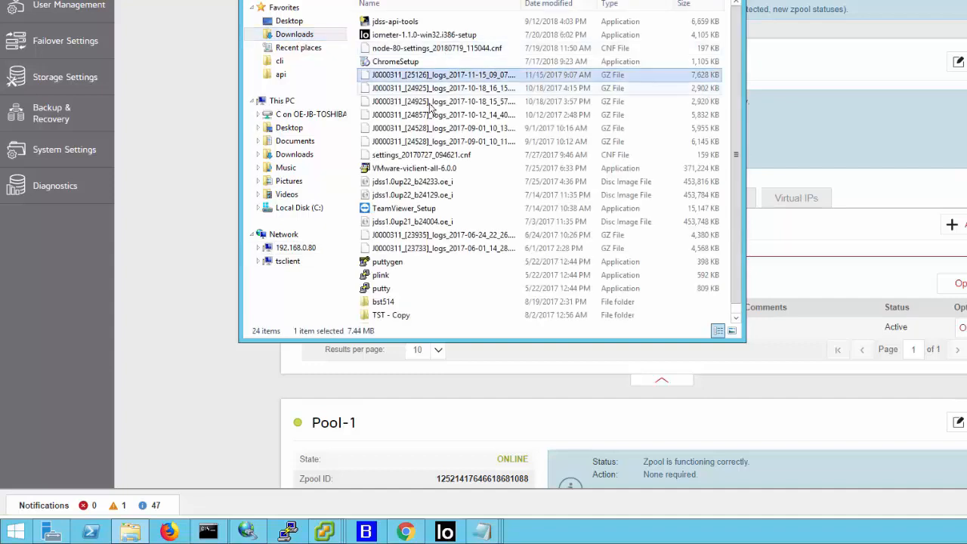
shift+click(451, 143)
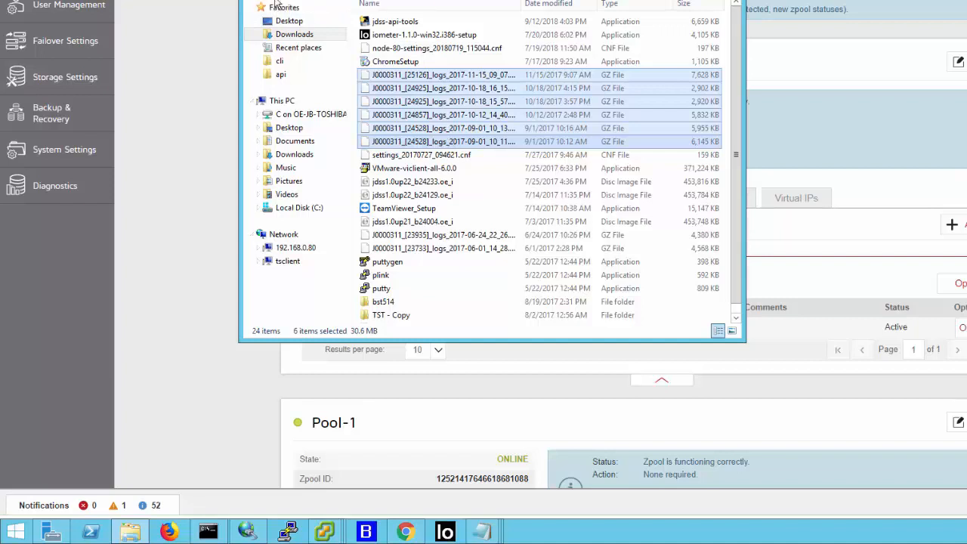
right_click(418, 69)
mouse_move(478, 202)
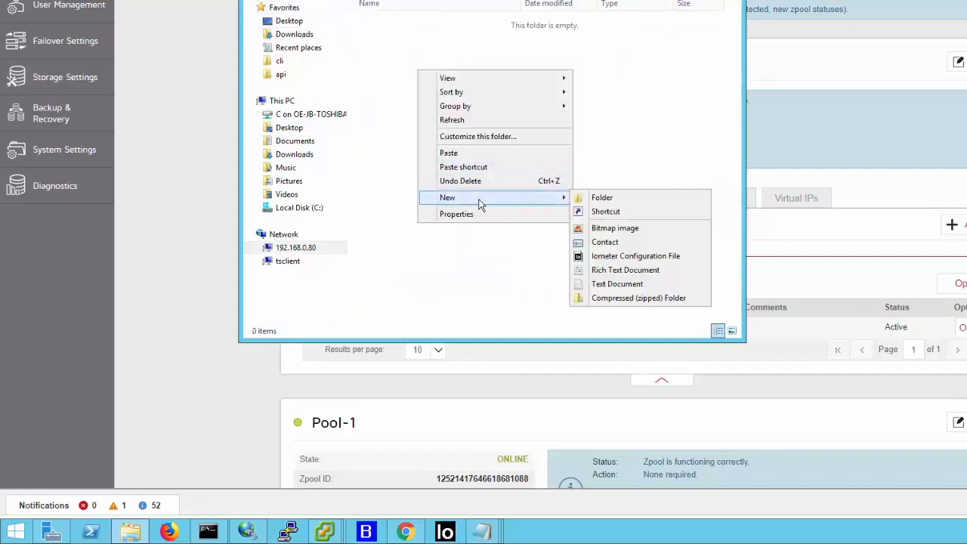
click(604, 198)
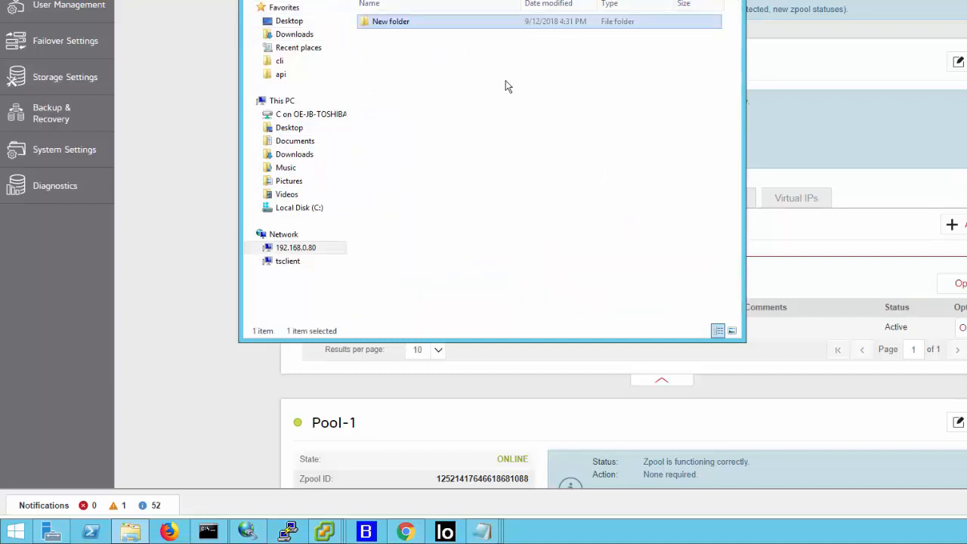
double_click(430, 27)
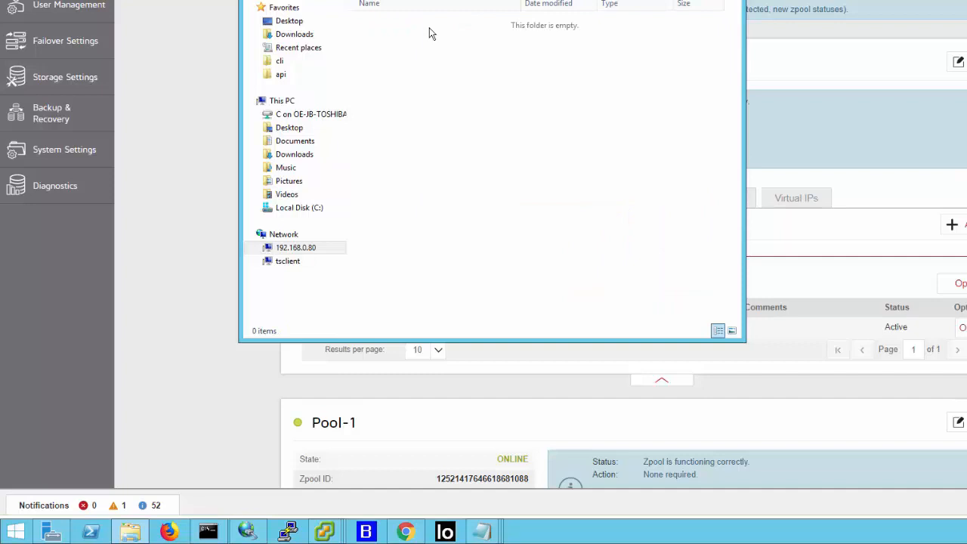
key(ctrl+v)
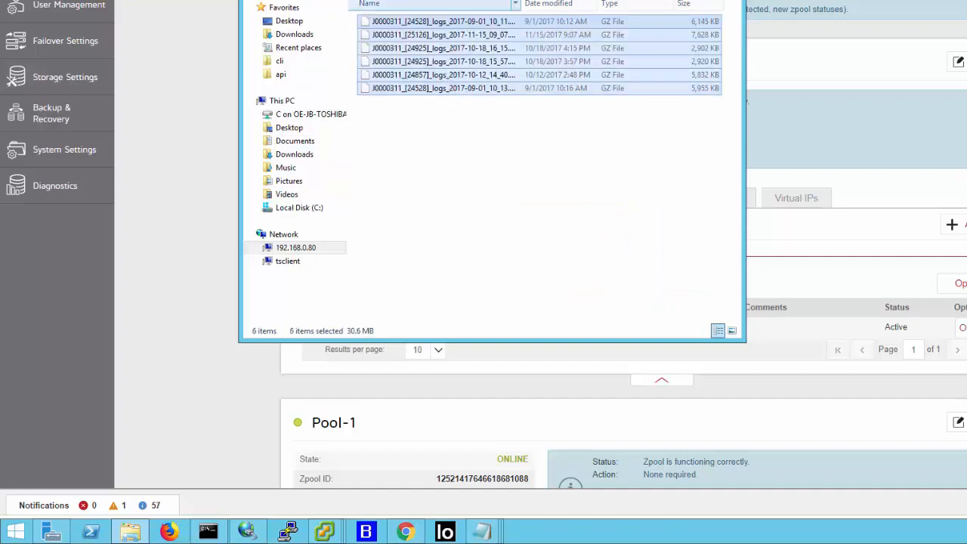
- Copy VMware-viclient-all-6.0.0 from Downloads into the new folder in the data100 share
click(286, 34)
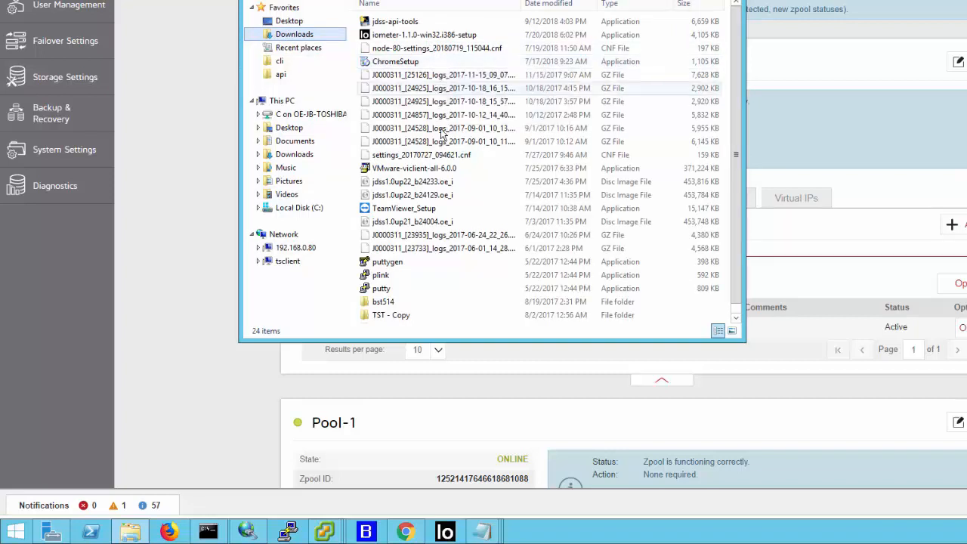
right_click(433, 172)
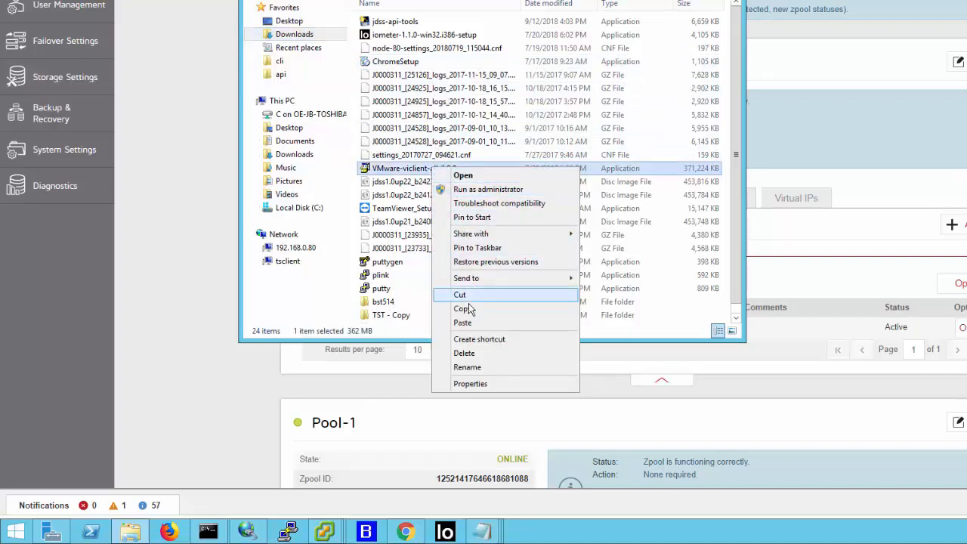
click(462, 307)
click(252, 2)
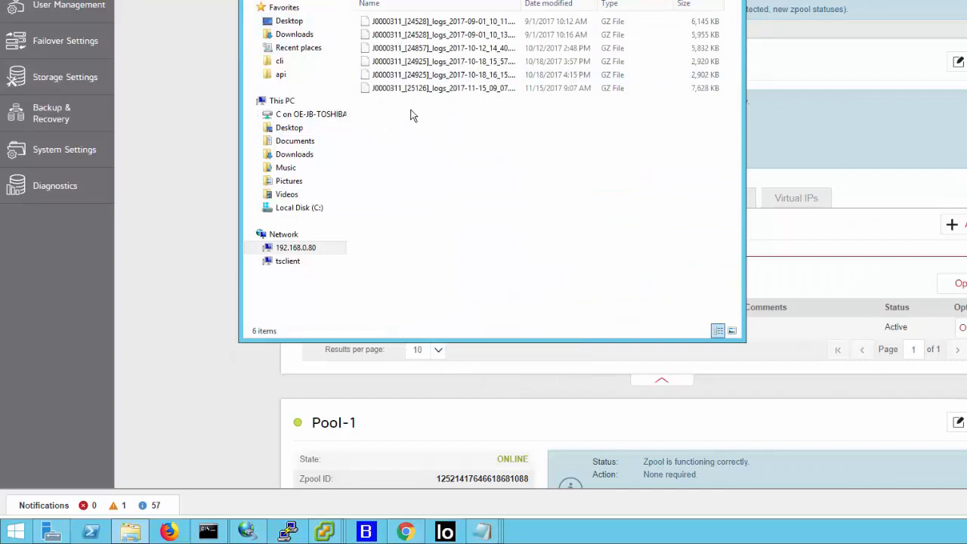
key(ctrl+v)
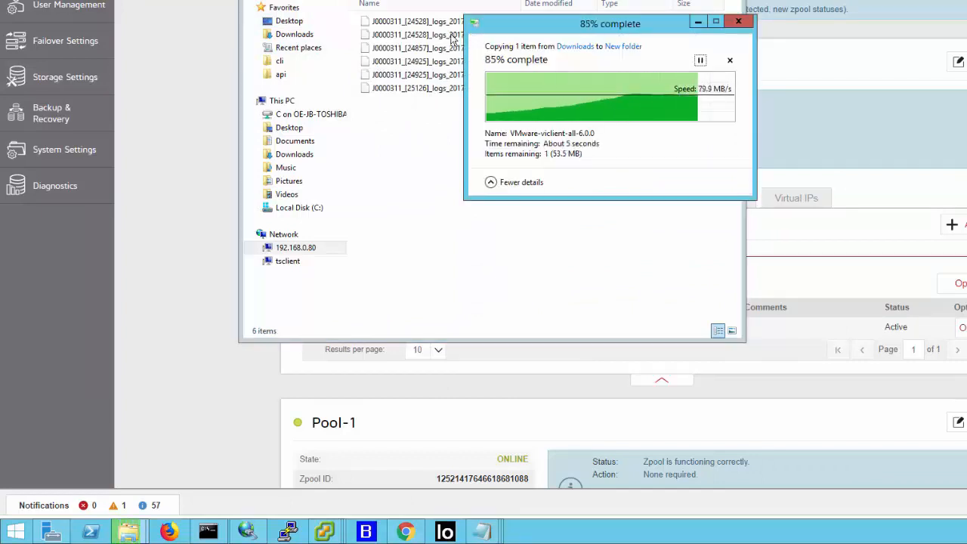
- Go back to the root of the data100 share and duplicate New folder there six times
click(440, 0)
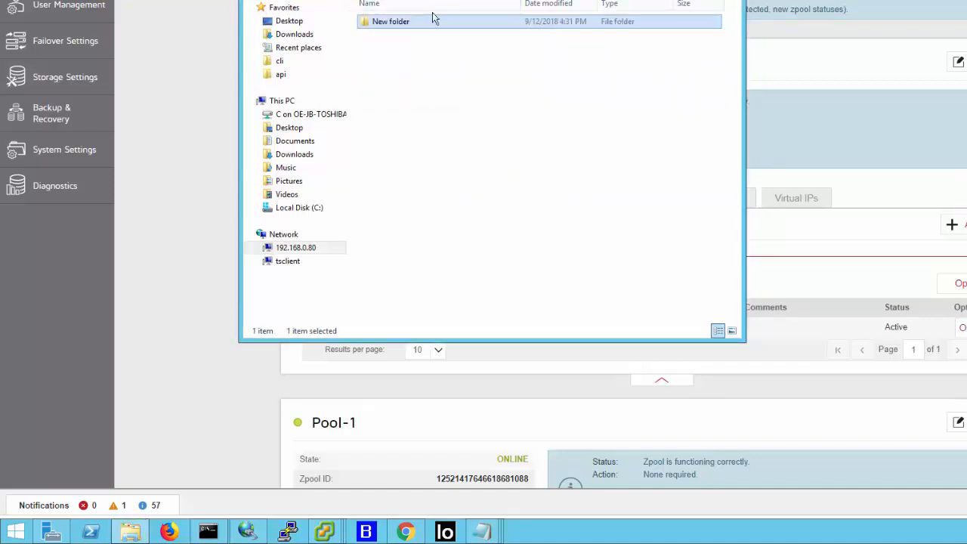
key(F2)
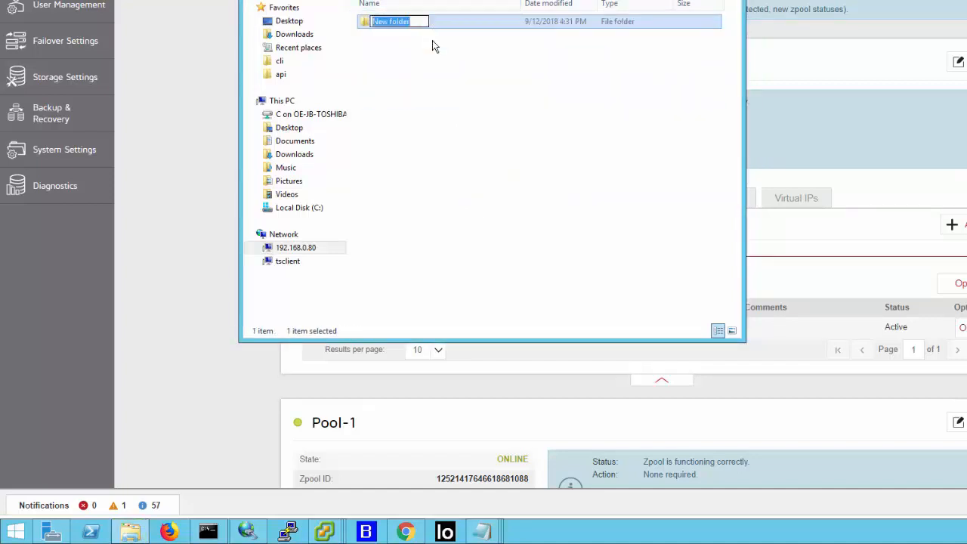
click(433, 29)
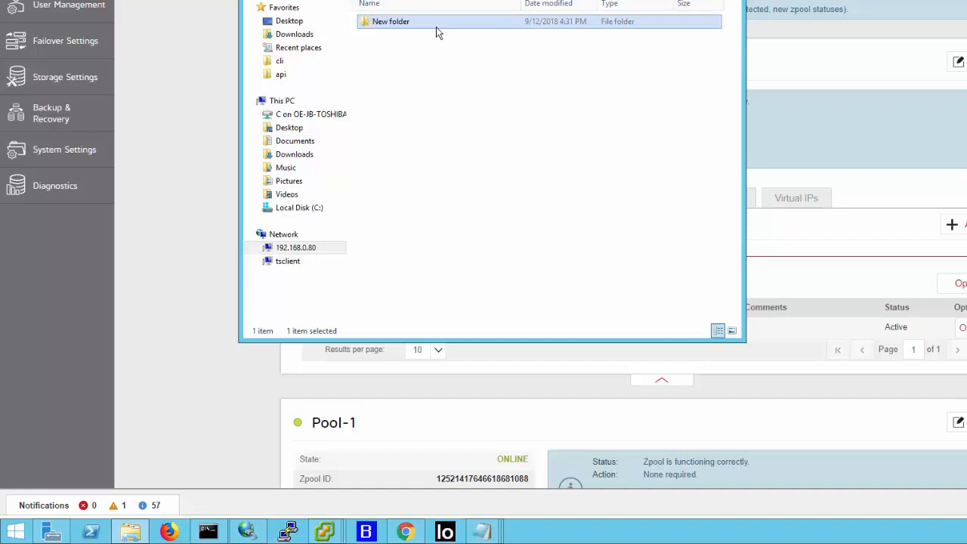
click(441, 66)
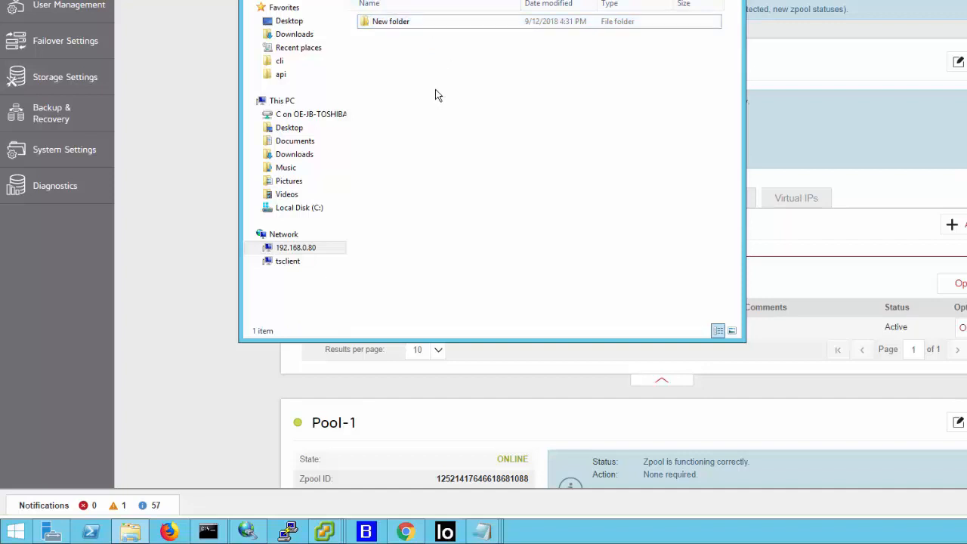
key(ctrl+v)
key(ctrl+v)
key(ctrl+v)
key(ctrl+v)
key(ctrl+v)
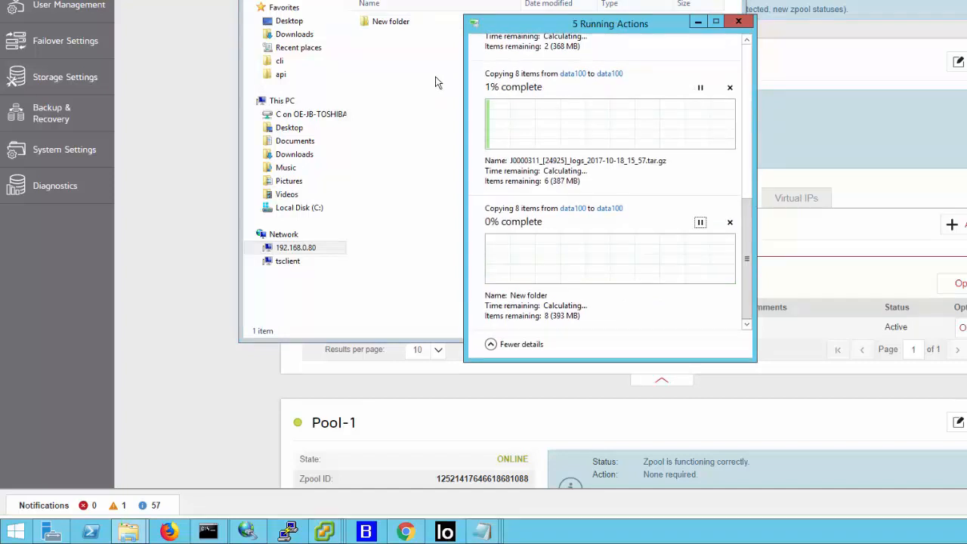
click(433, 77)
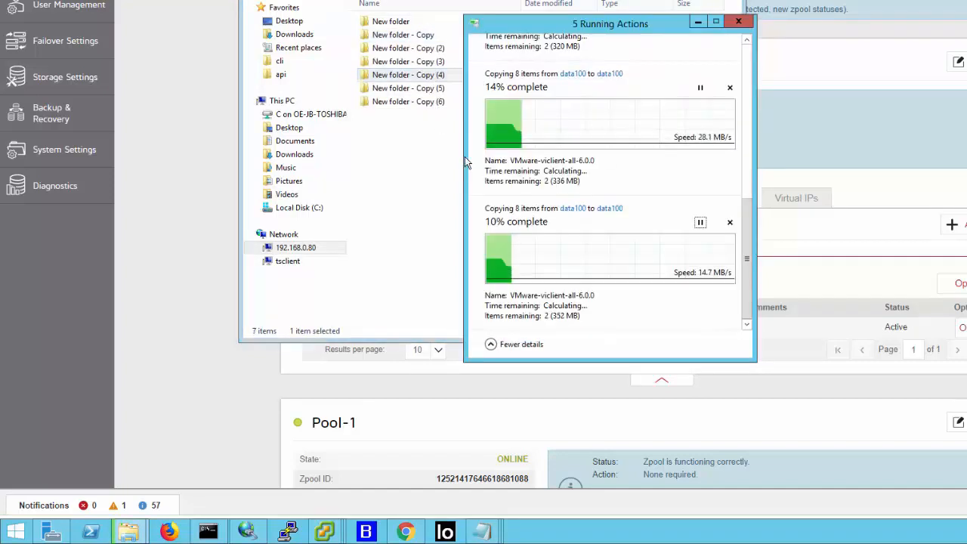
- Check the progress of the folder copies in the data100 share, and return to the web interface to view Pool-0's status
scroll(751, 79, up, 3)
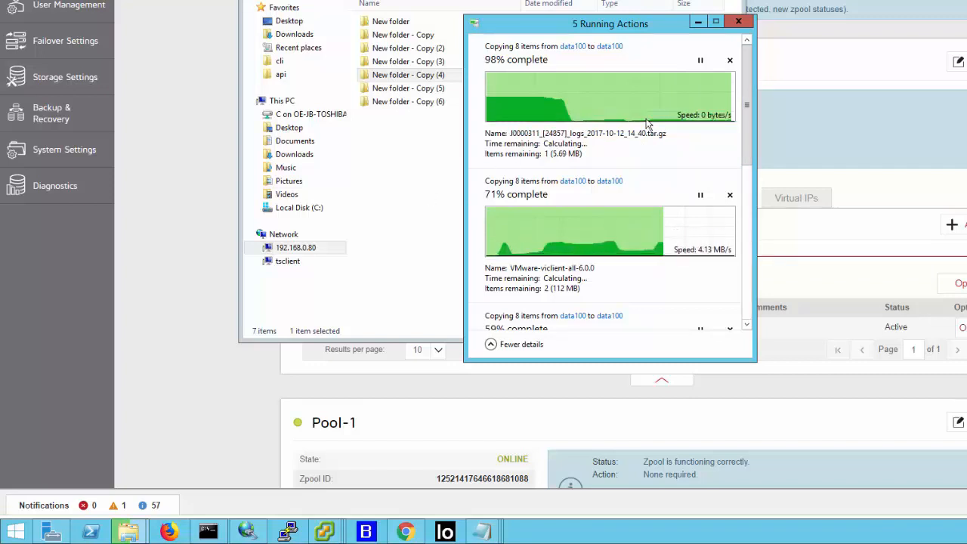
click(747, 275)
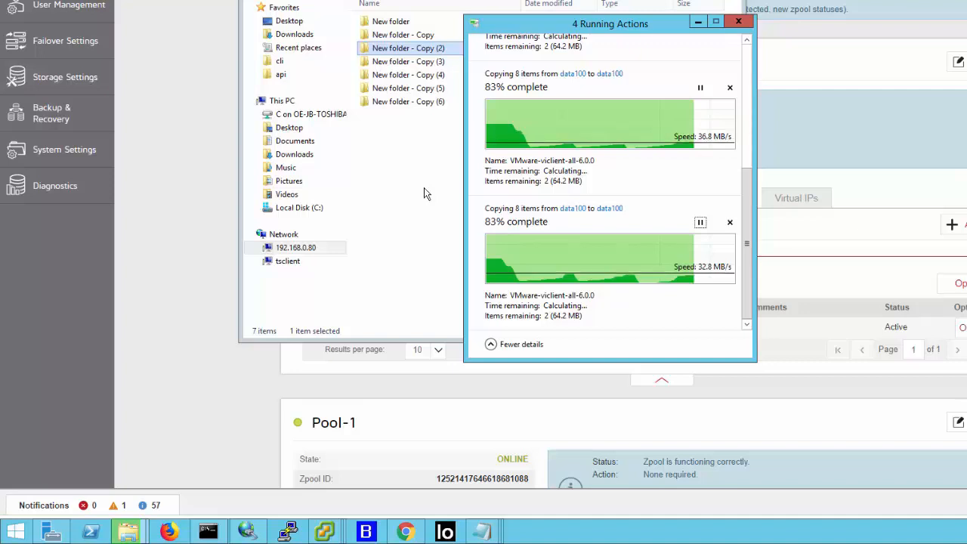
click(189, 273)
click(332, 201)
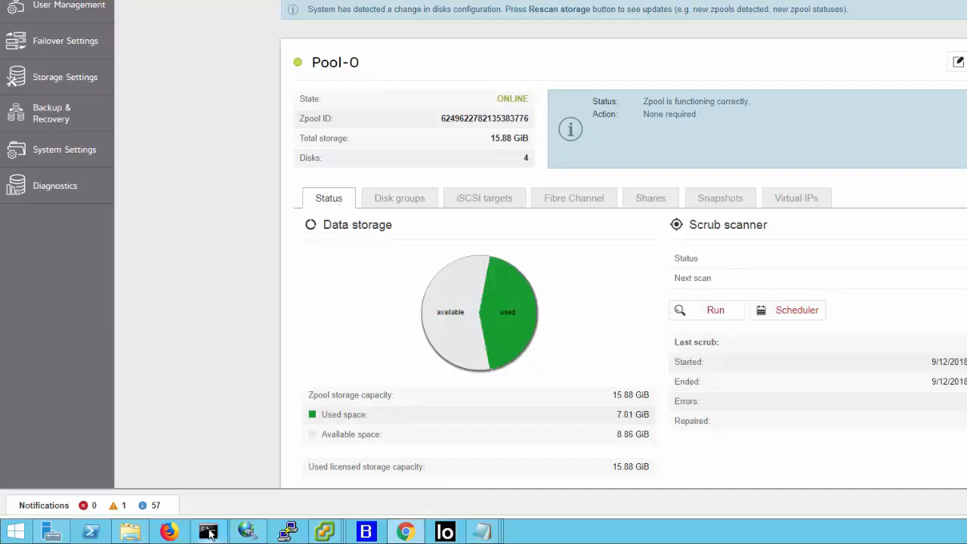
- Check the batch setup output in the command prompt for the Pool-1 move, and return to the web interface
click(209, 532)
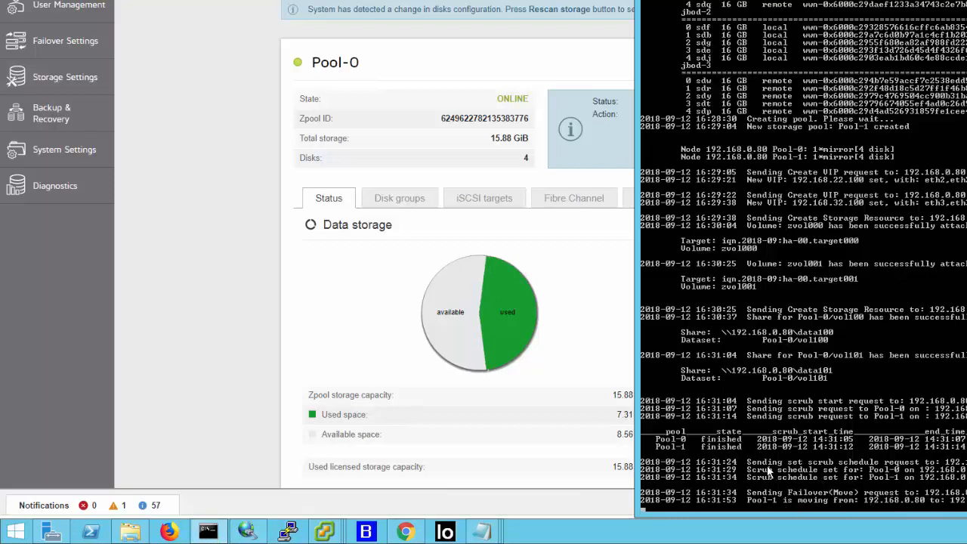
click(615, 362)
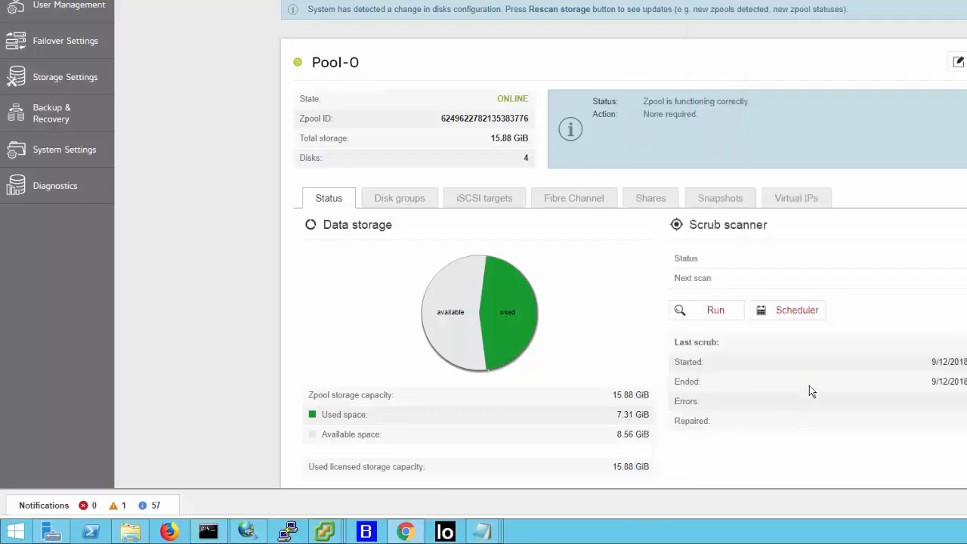
click(208, 532)
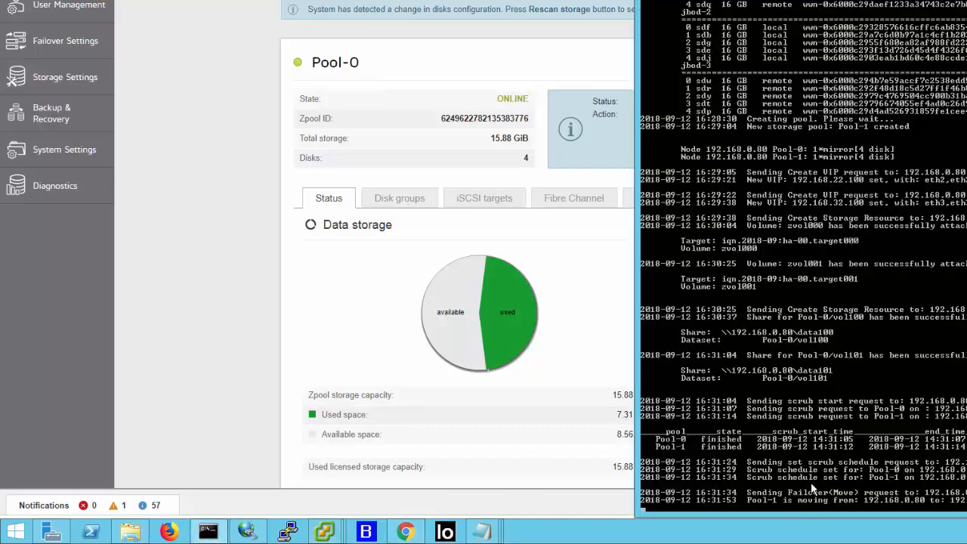
click(535, 397)
- Collapse the Pool-0 details to examine Pool-1 below it
scroll(535, 398, down, 1)
scroll(535, 397, down, 2)
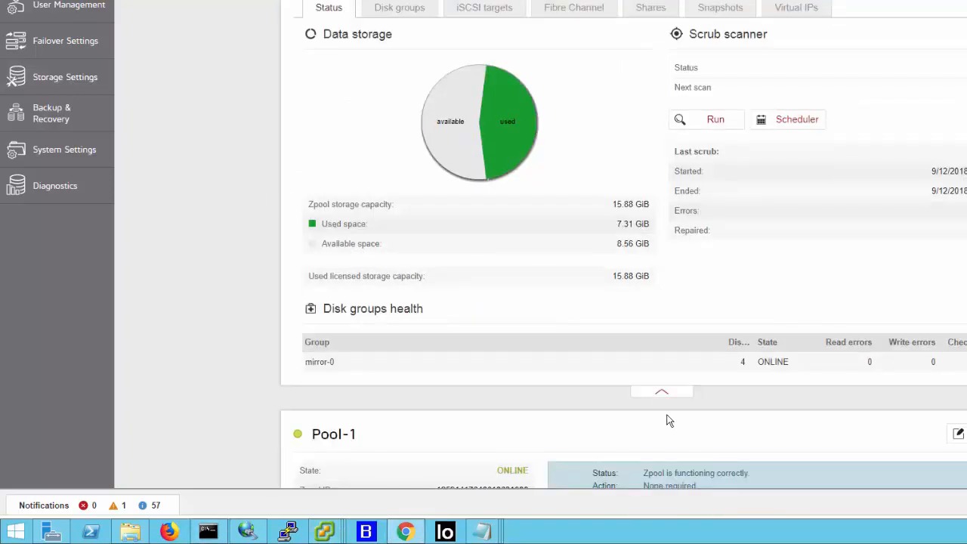
click(662, 393)
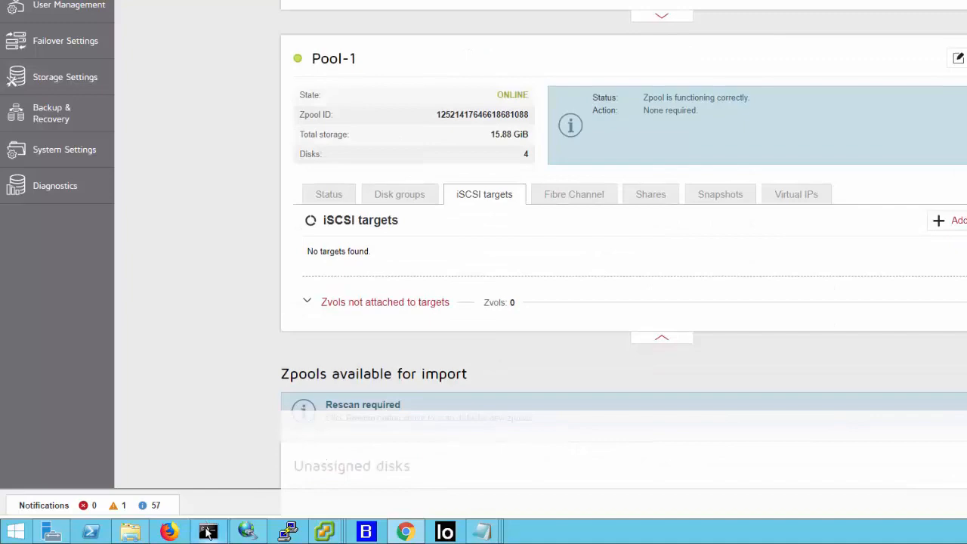
- Monitor the Pool-1 failover in both the command prompt output and the web interface's pool list
click(210, 534)
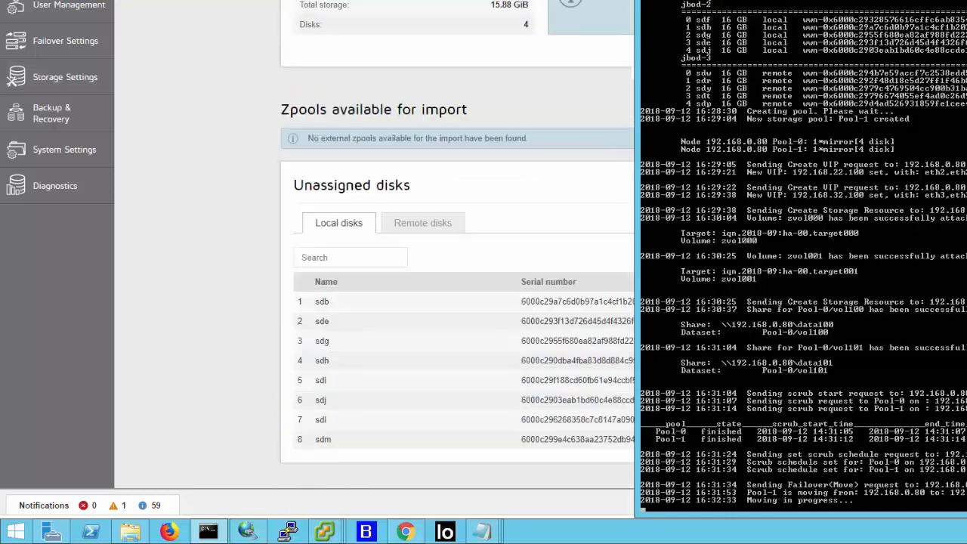
click(214, 204)
scroll(214, 205, up, 3)
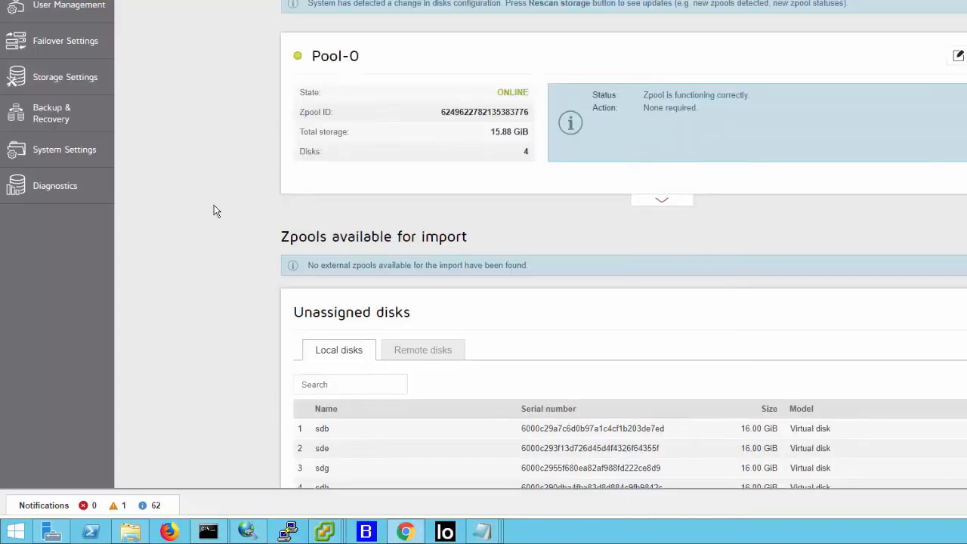
click(208, 532)
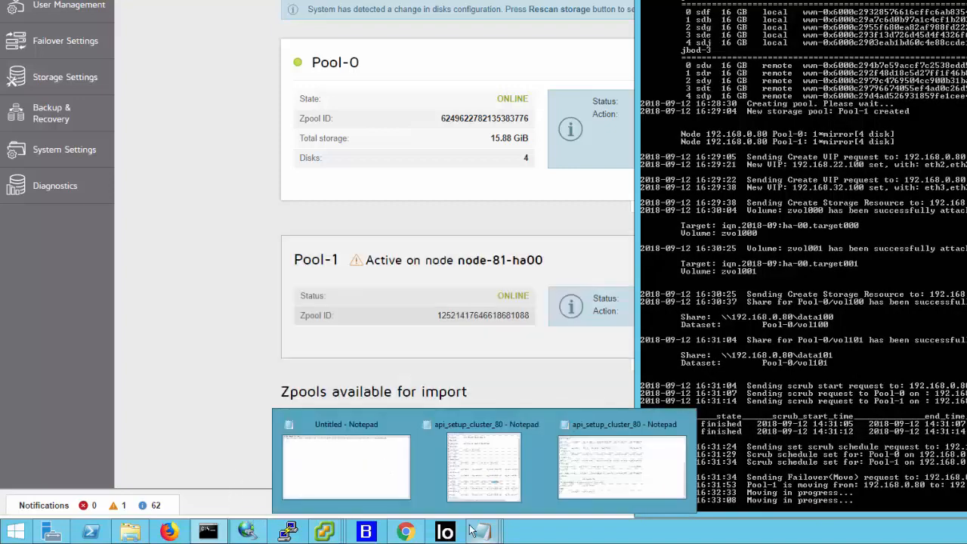
click(195, 309)
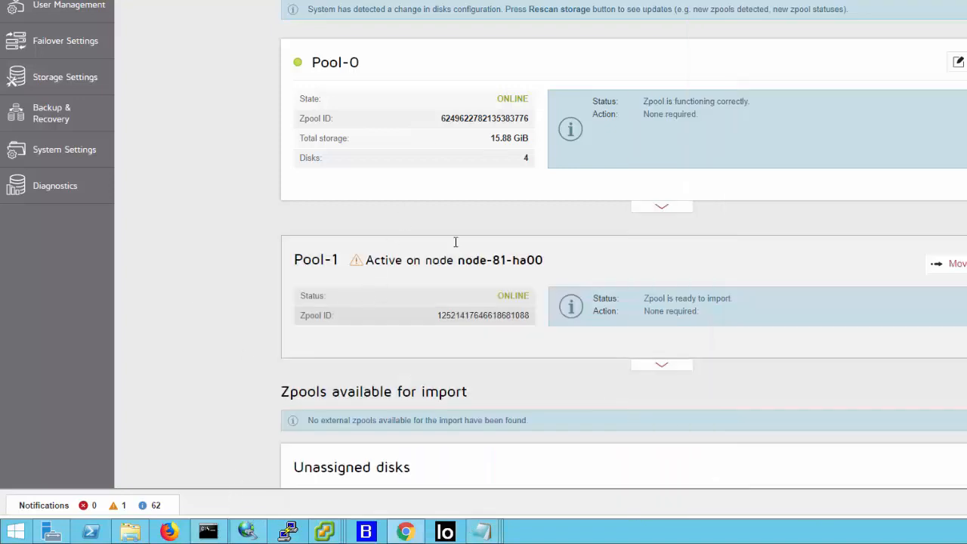
- Expand Pool-0 and examine the disks in its mirror-0 group
click(657, 207)
click(415, 199)
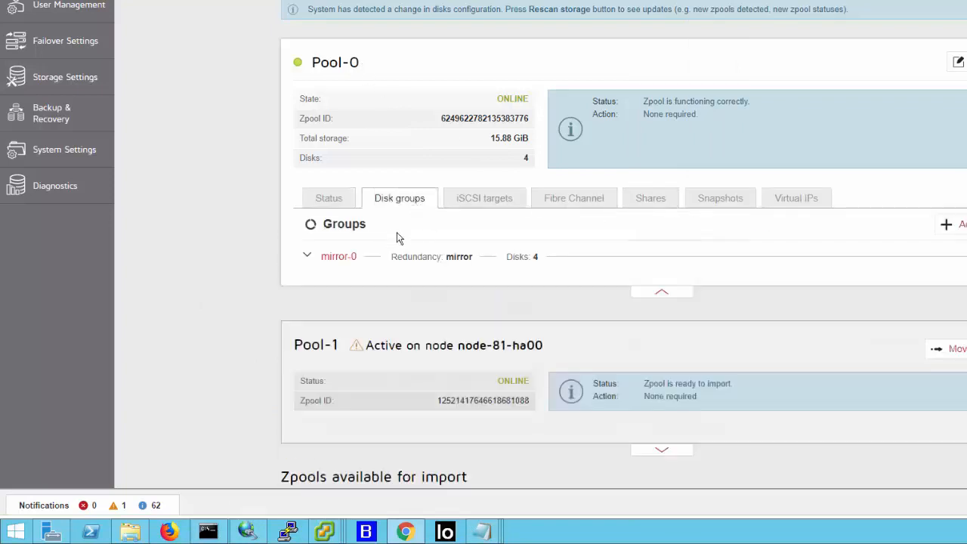
click(309, 256)
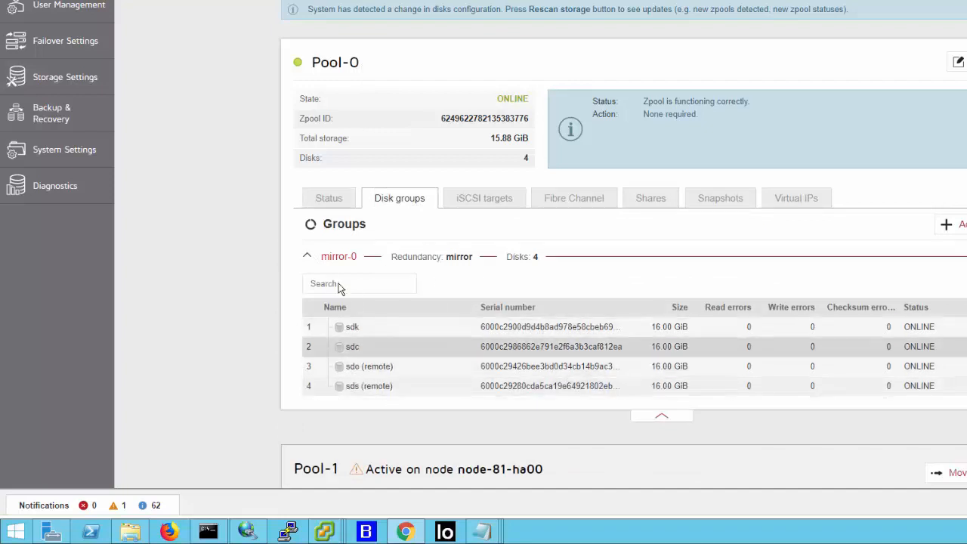
click(310, 259)
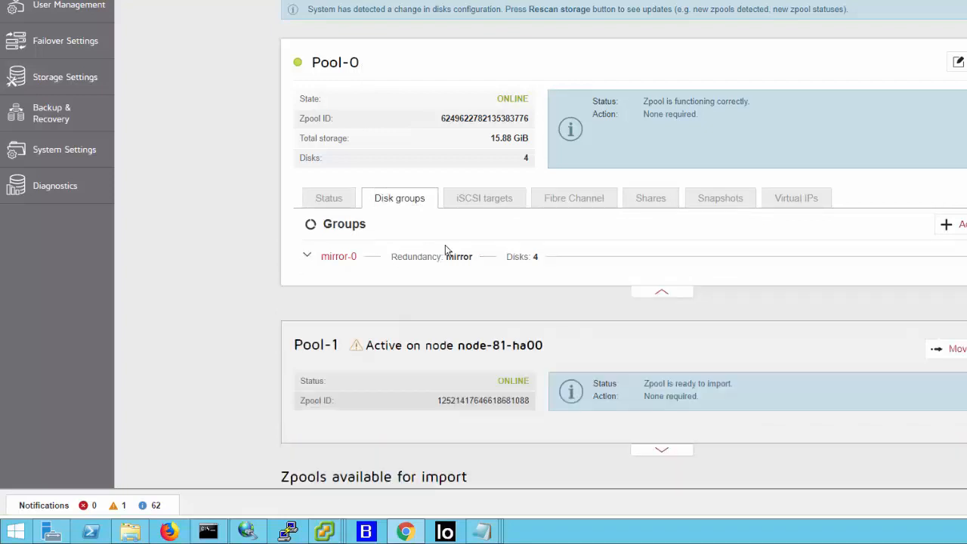
- Review Pool-0's iSCSI targets and collapse the target000 and target001 entries
click(495, 204)
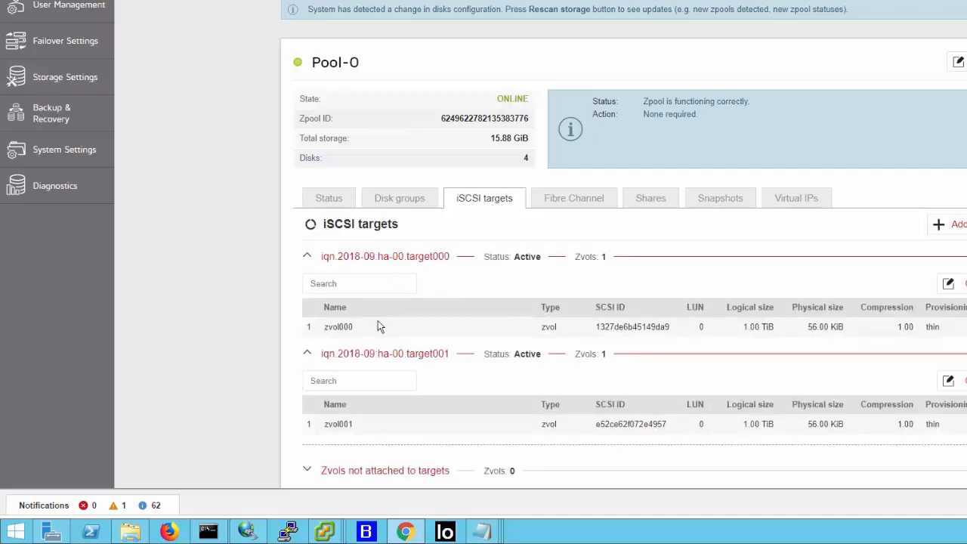
click(307, 257)
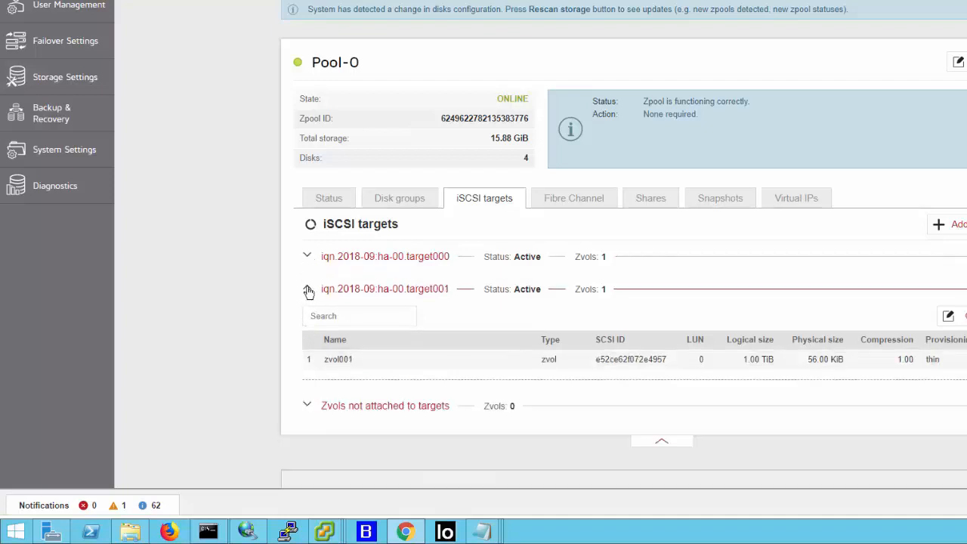
click(308, 291)
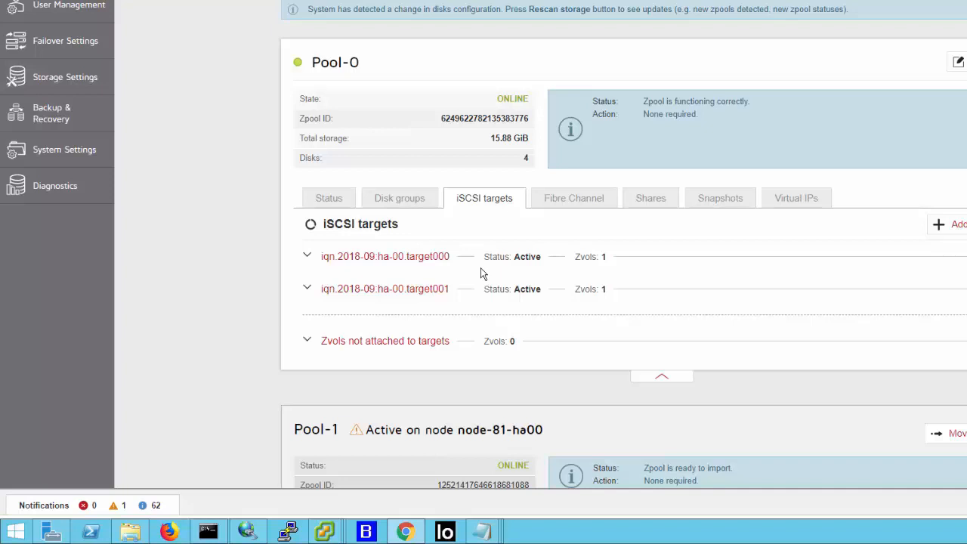
- Review Pool-0's Fibre Channel groups and its shares, and collapse the vol100 dataset
click(594, 199)
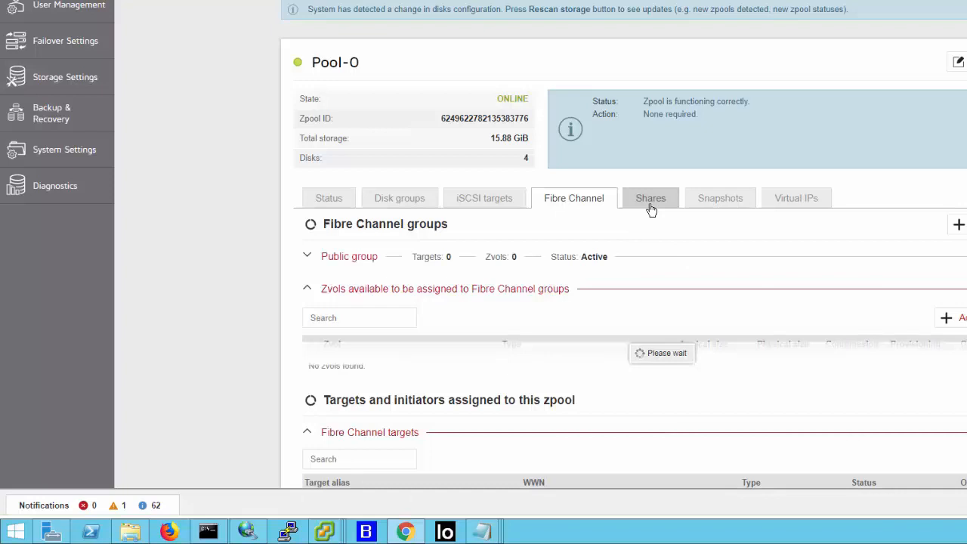
click(651, 205)
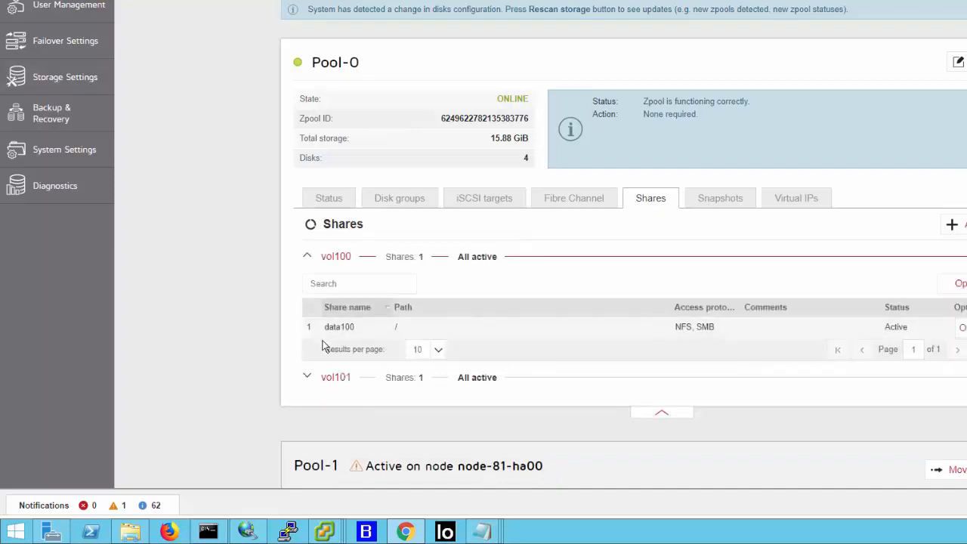
click(307, 257)
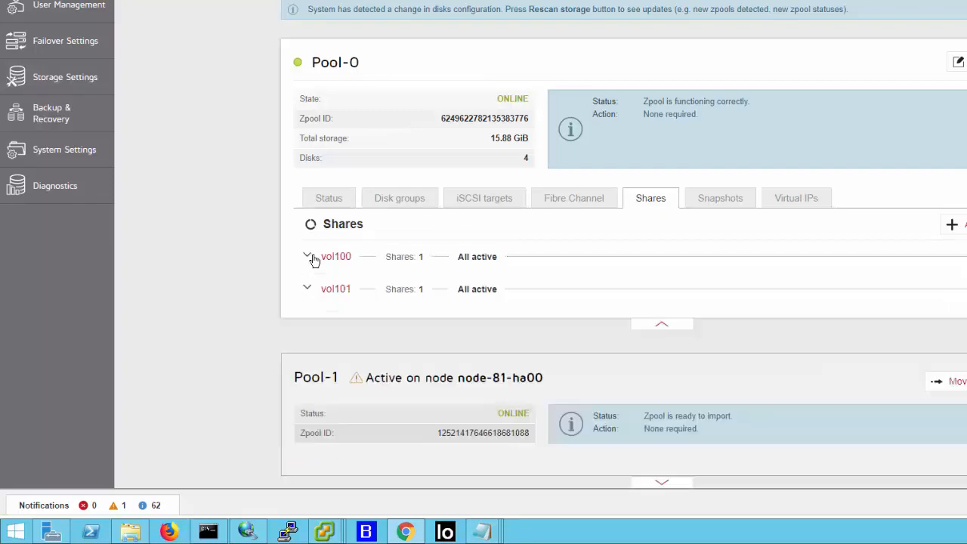
- Review Pool-0's snapshots, iSCSI targets and virtual IPs
click(731, 199)
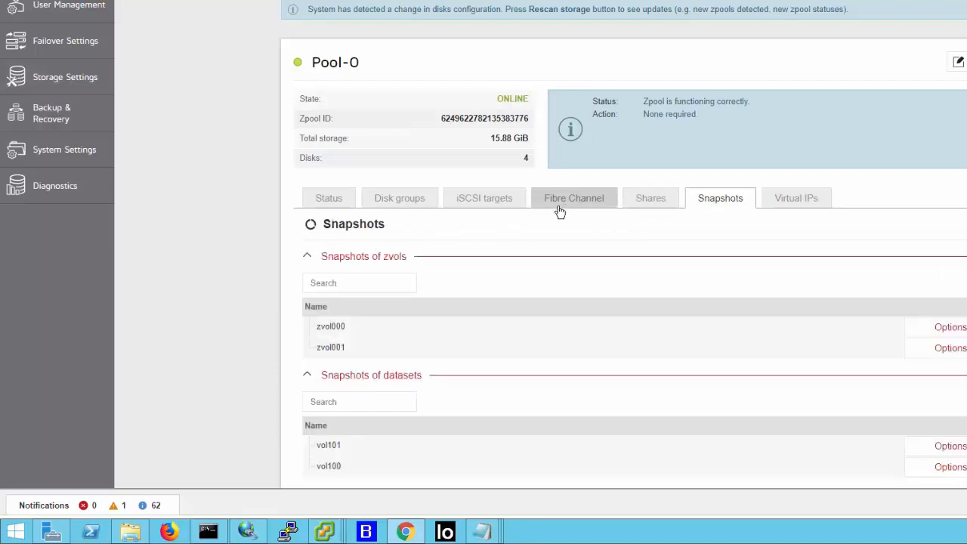
click(482, 202)
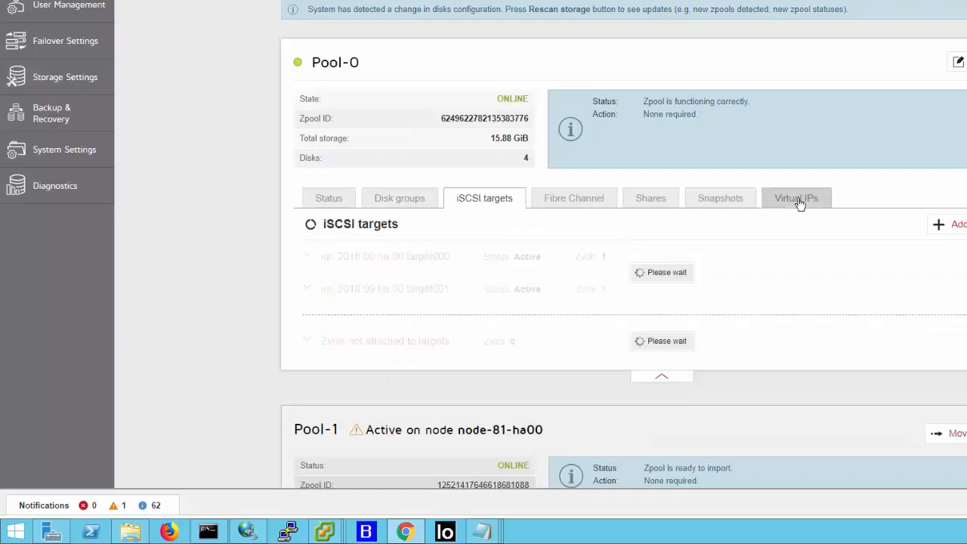
click(798, 199)
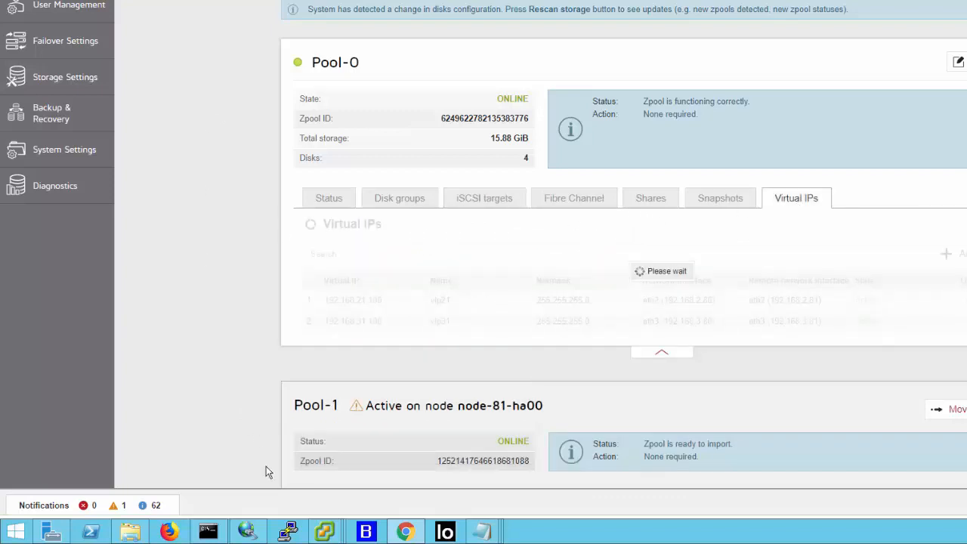
- Switch to the command prompt and display the jdss-api-tools help with the -h option
click(208, 532)
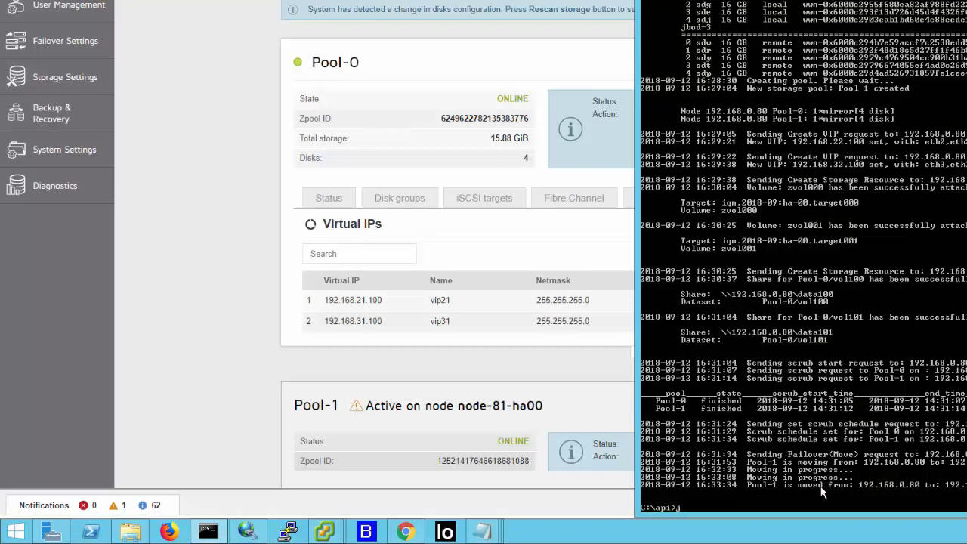
text(j)
key(Tab)
text(-h)
key(Return)
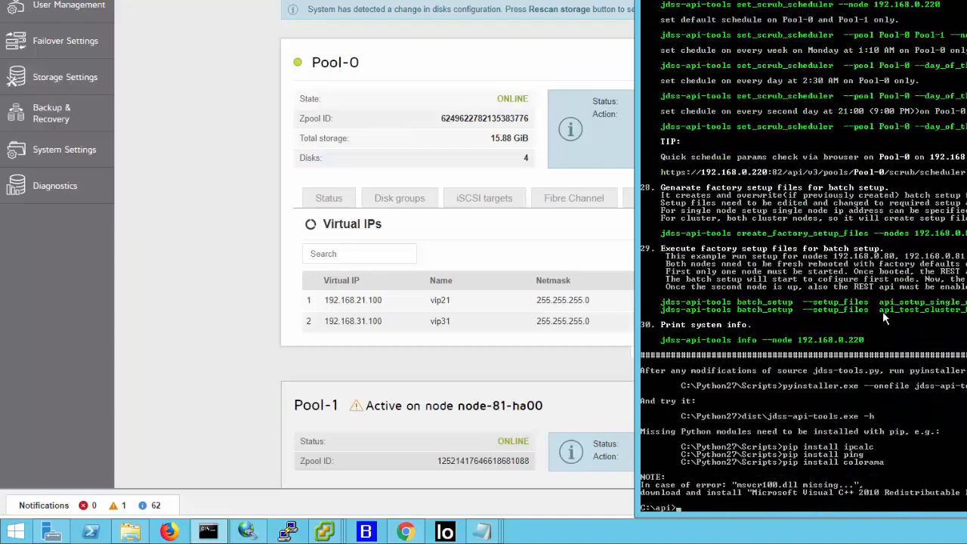
- Copy "jdss-api-tools batch_setup --setup_files" from example 29 in the help text and paste it at the prompt
drag(735, 309, 966, 311)
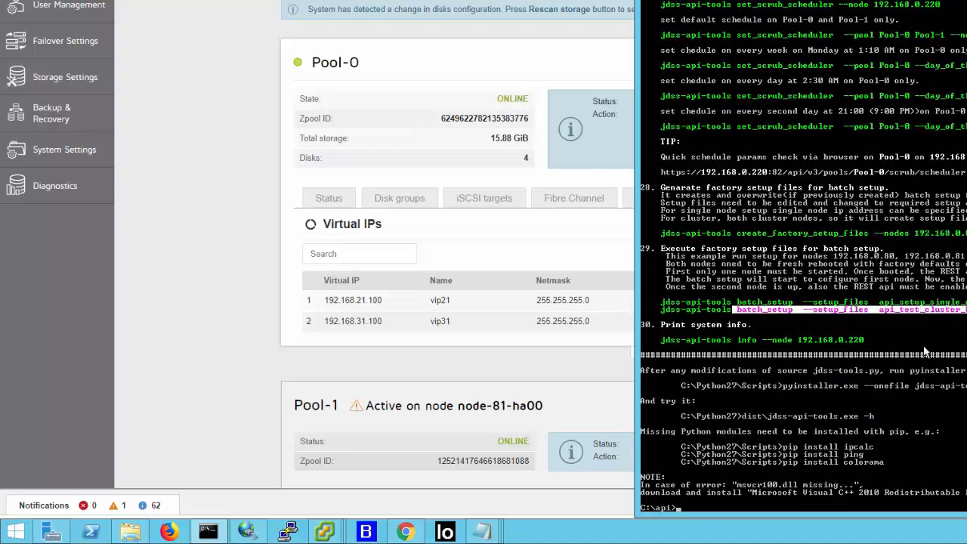
drag(662, 310, 868, 315)
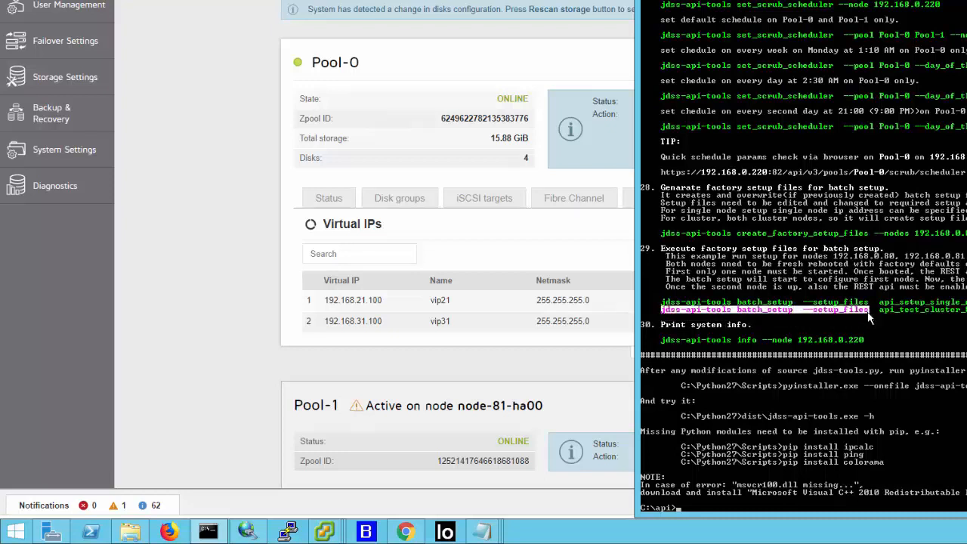
right_click(868, 317)
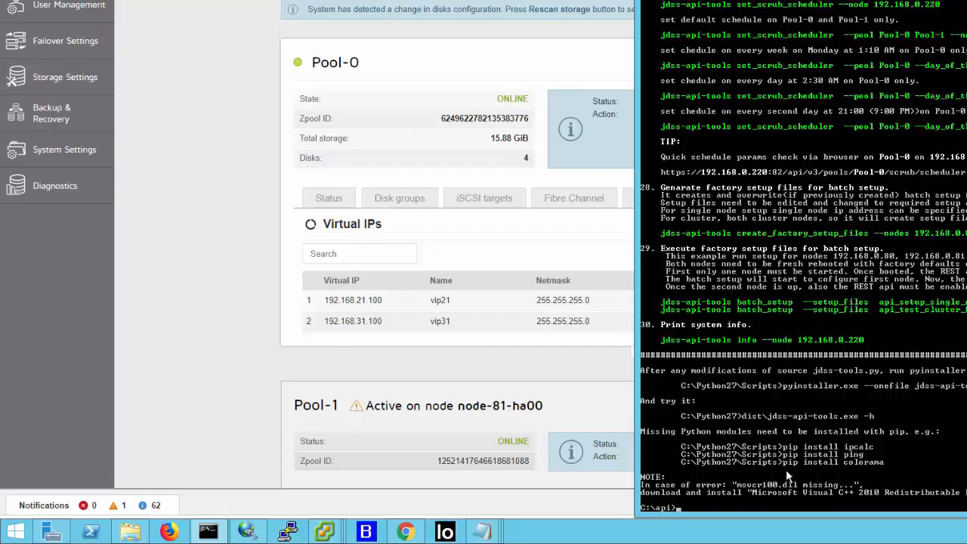
right_click(782, 507)
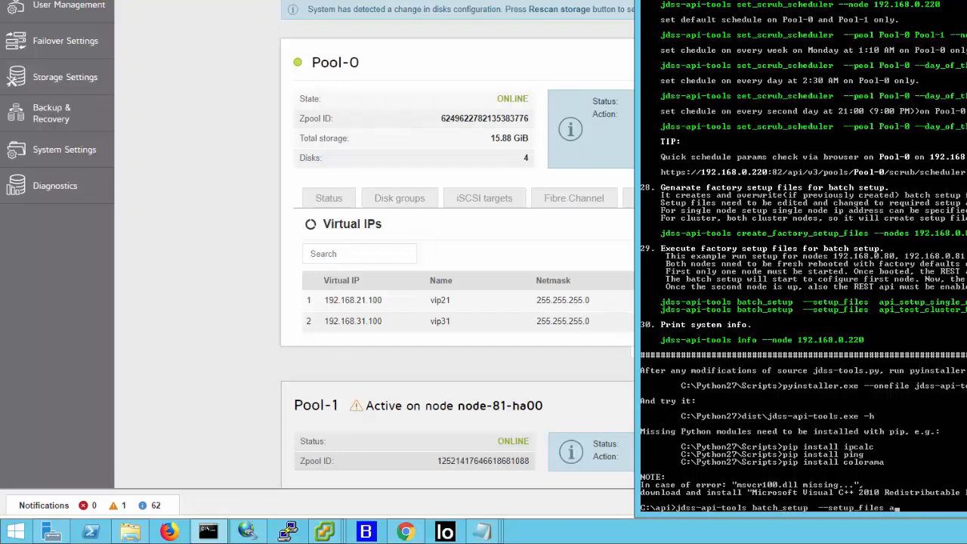
- Complete the batch_setup command with api_test_cluster_80.txt and --node 192.168.0.80, and run it
text(a)
key(Tab)
key(Tab)
key(Tab)
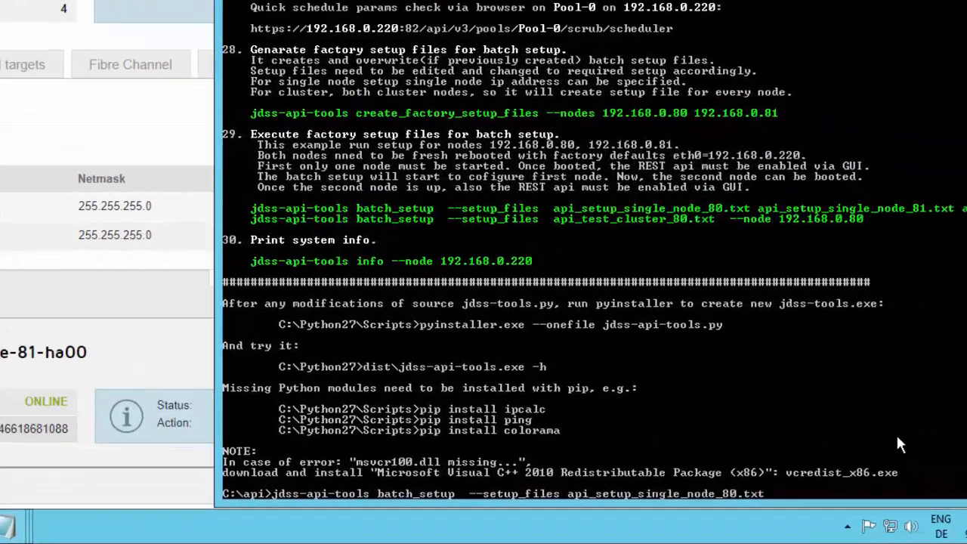
key(Tab)
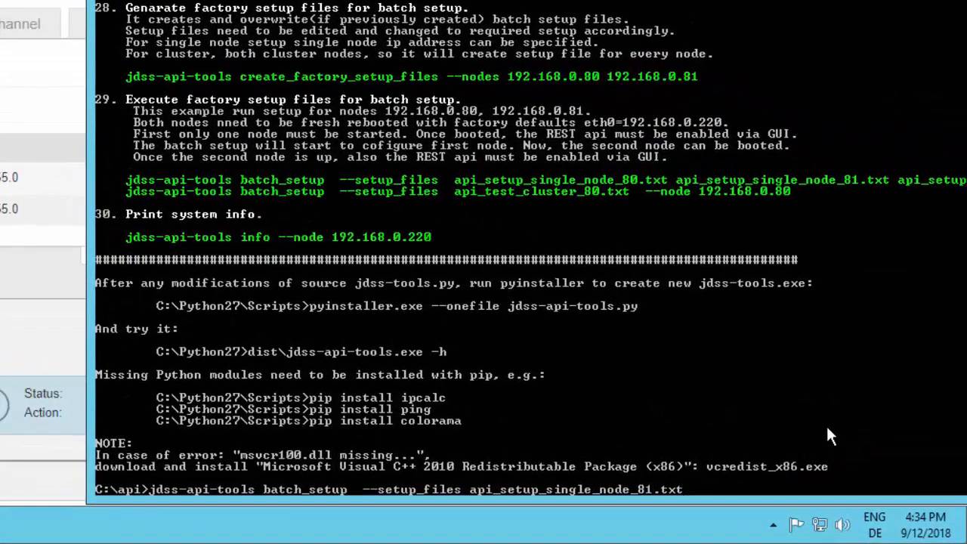
key(Tab)
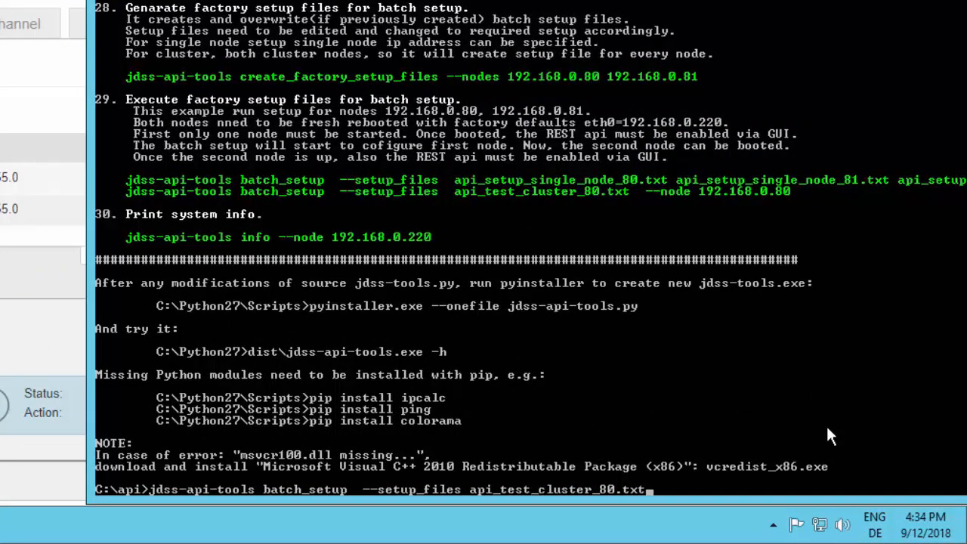
text(--node 192)
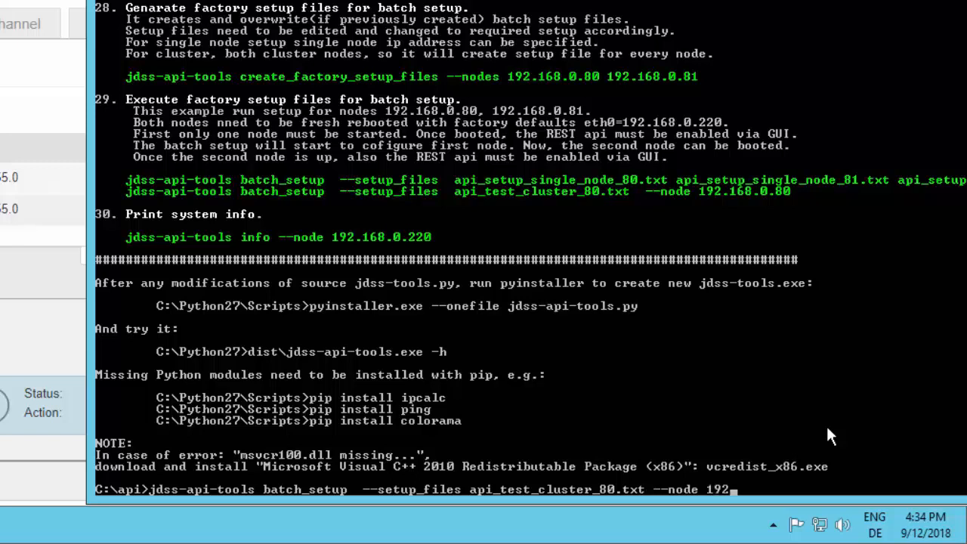
text(.168.0.80)
key(Return)
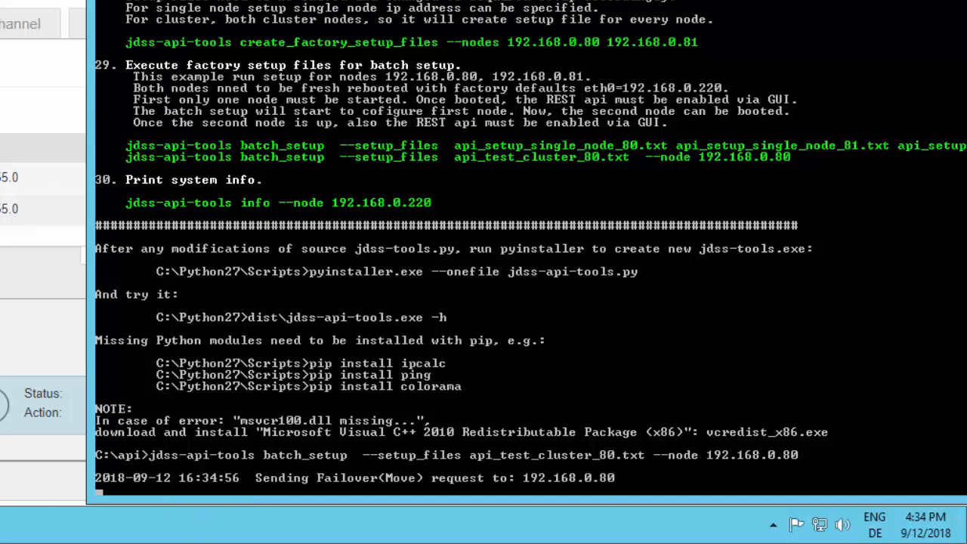
- Open the api_test_cluster_80 text file from the api folder on the C: drive in Notepad
mouse_move(0, 524)
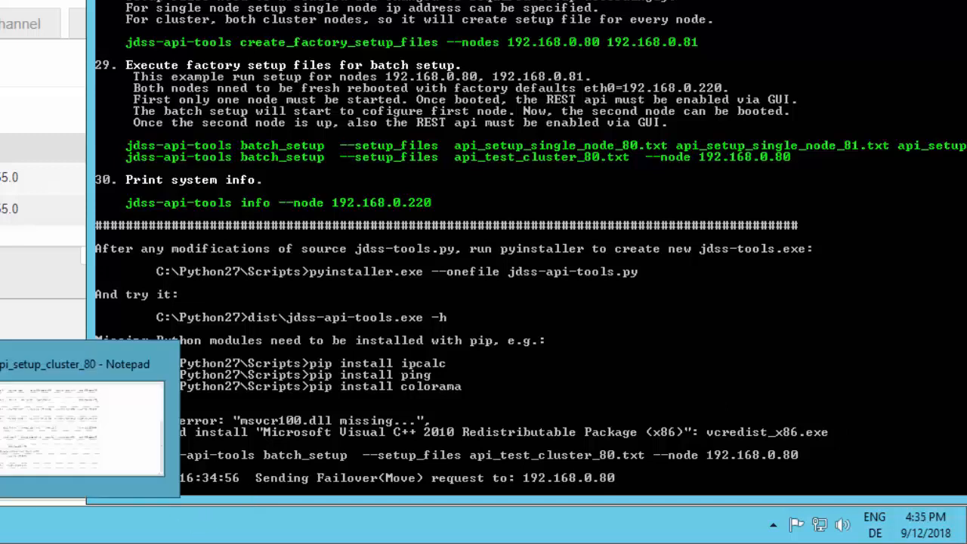
click(0, 525)
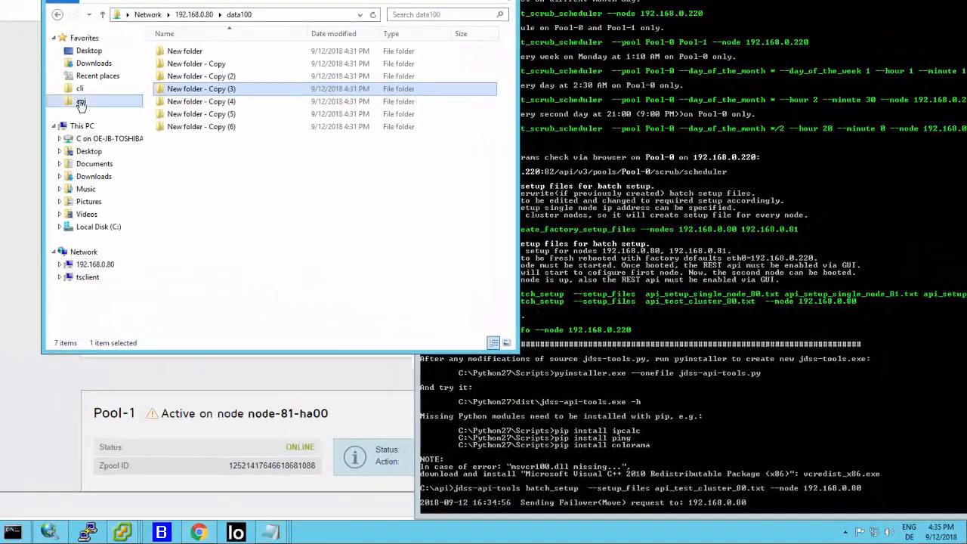
click(81, 101)
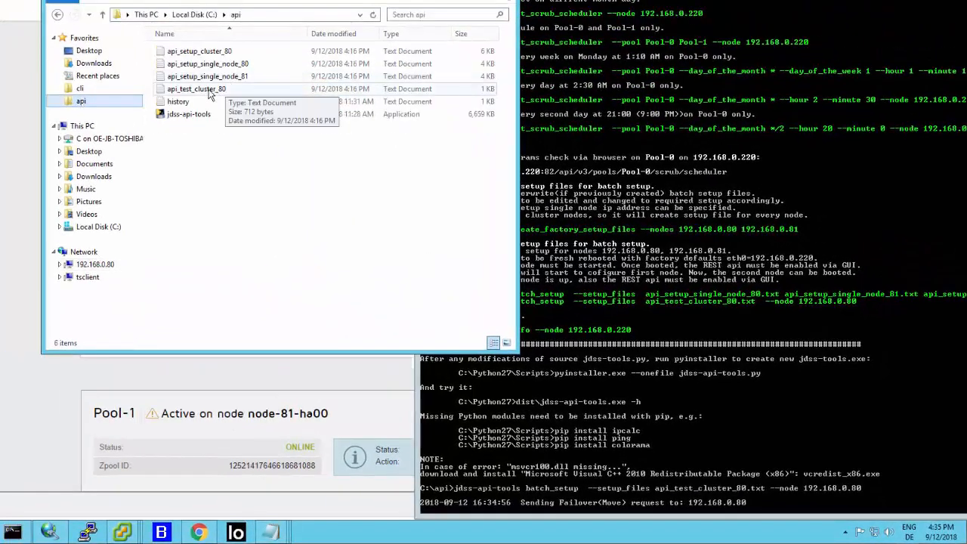
right_click(209, 90)
click(235, 97)
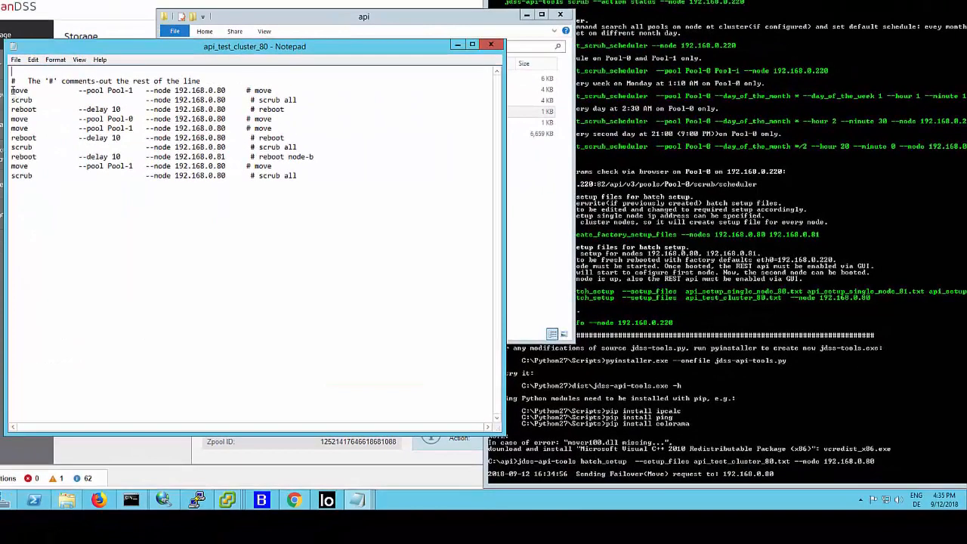
- Review the move, scrub and reboot commands for nodes 192.168.0.80 and 192.168.0.81 in the test file
drag(12, 92, 146, 91)
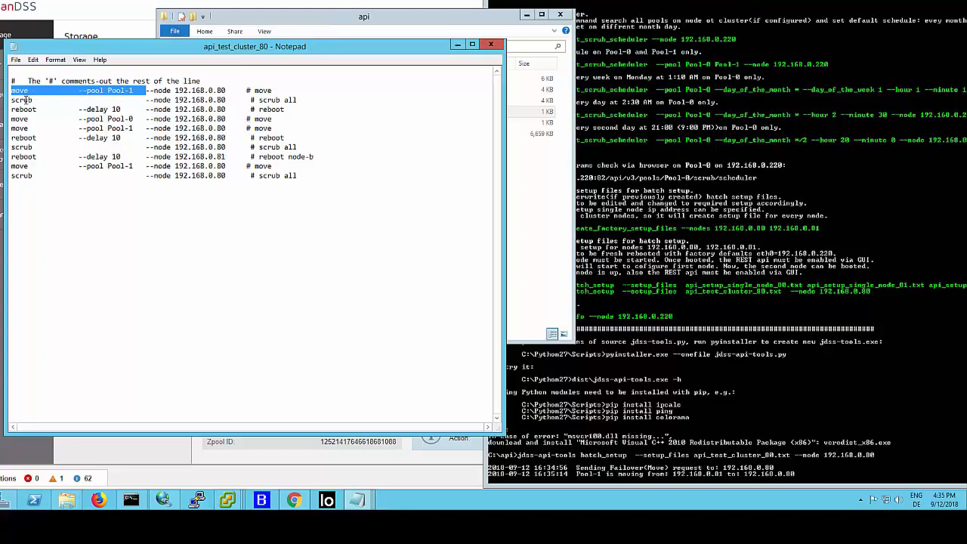
drag(24, 100, 89, 110)
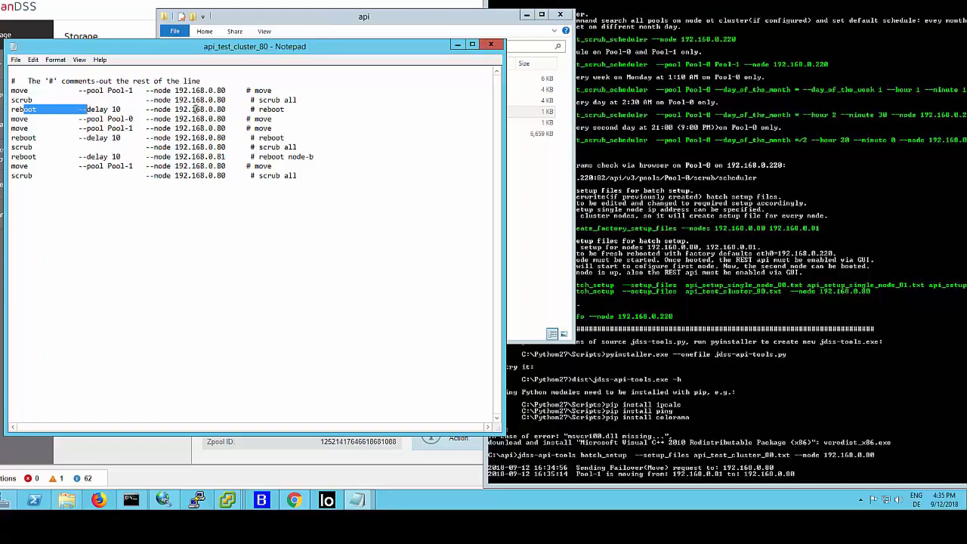
drag(192, 110, 230, 110)
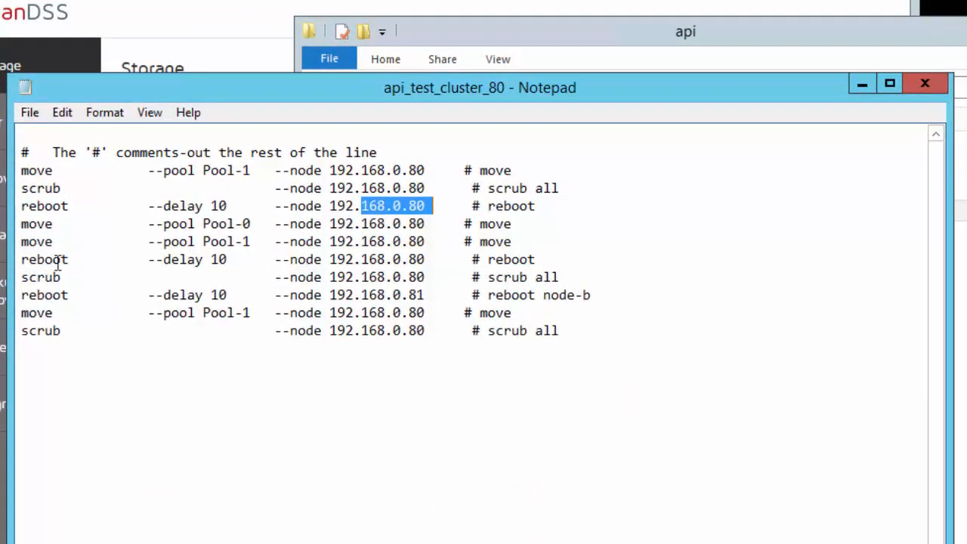
drag(126, 242, 416, 259)
click(76, 277)
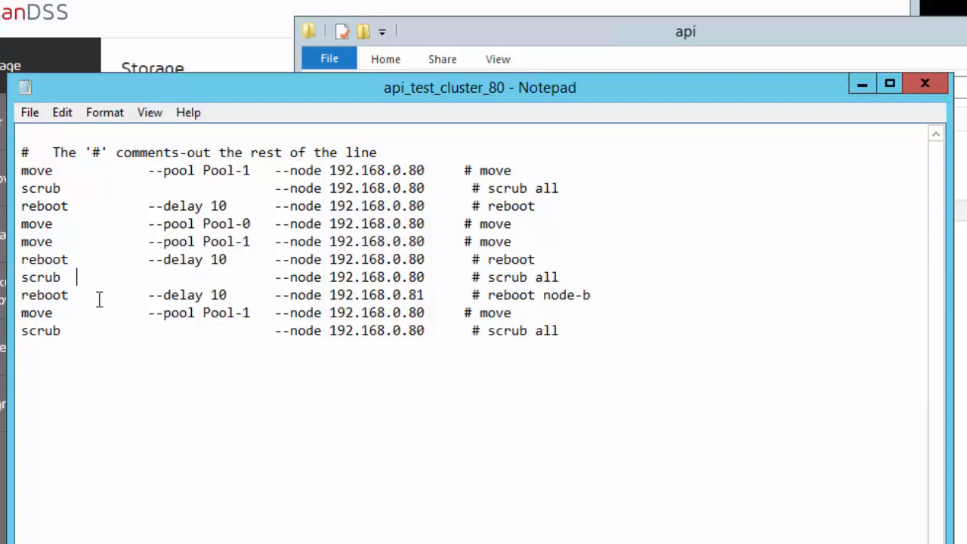
drag(179, 296, 451, 293)
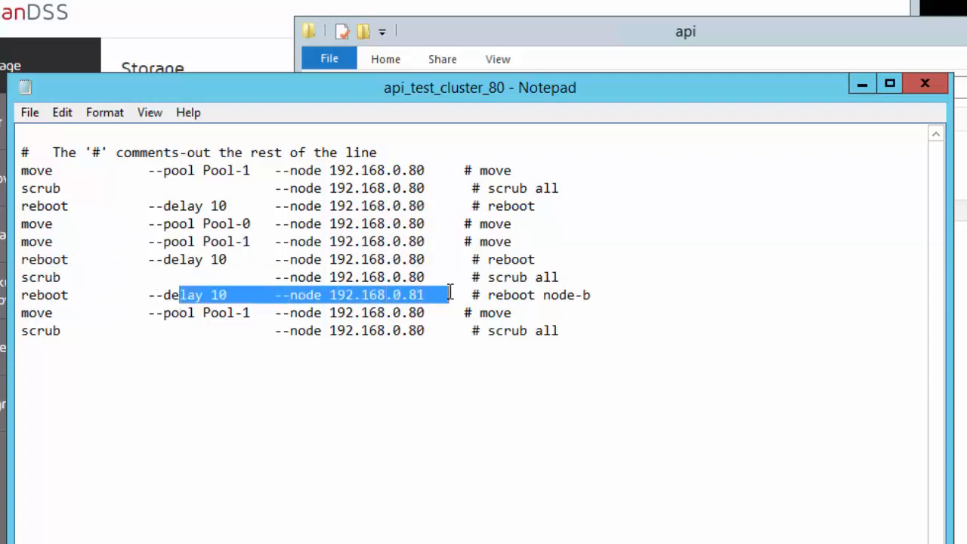
drag(140, 312, 195, 332)
click(195, 332)
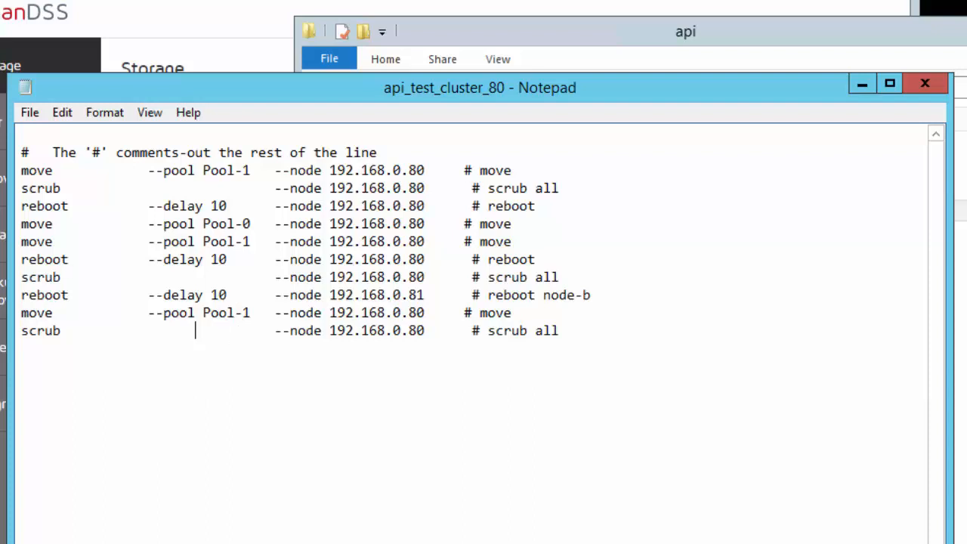
- Check the batch progress in the command prompt and expand Pool-0's details in the storage web interface
click(66, 543)
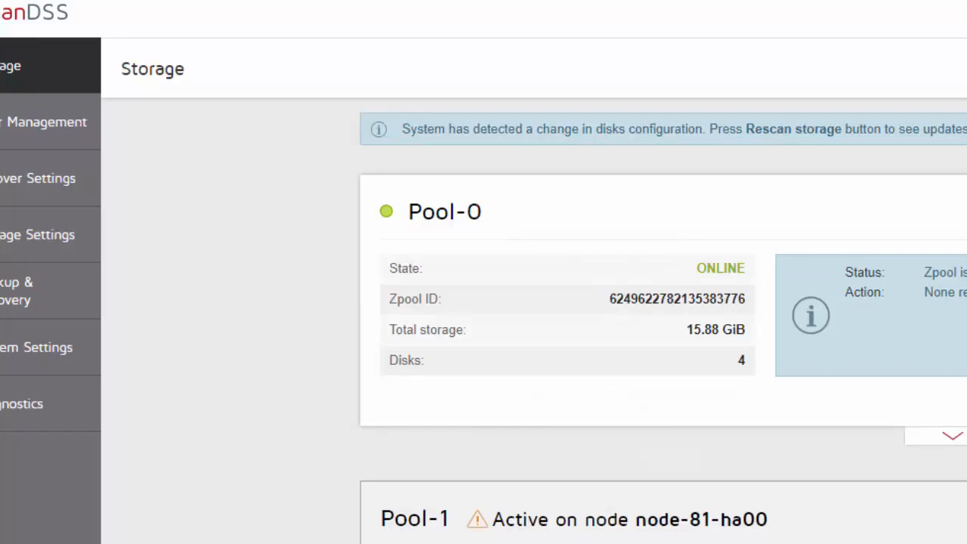
click(655, 541)
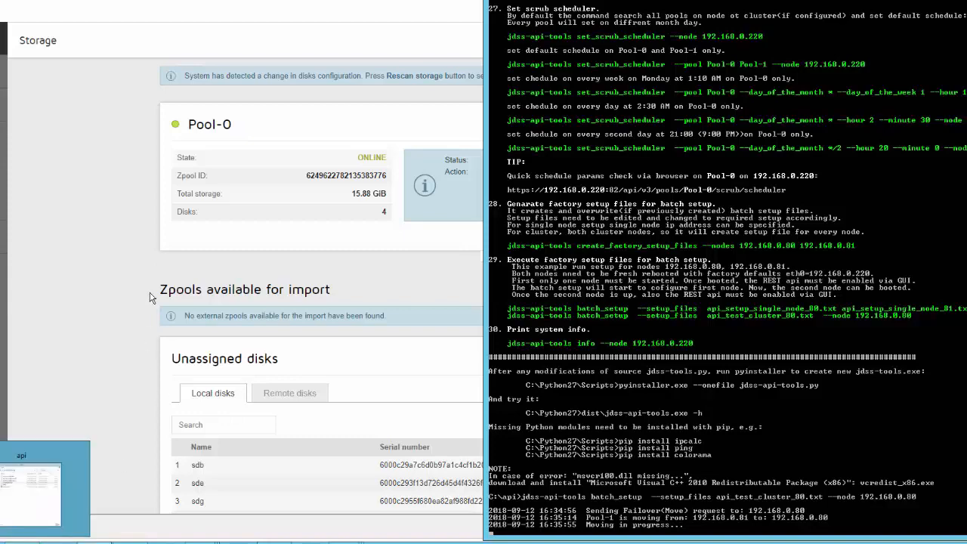
click(237, 274)
click(496, 259)
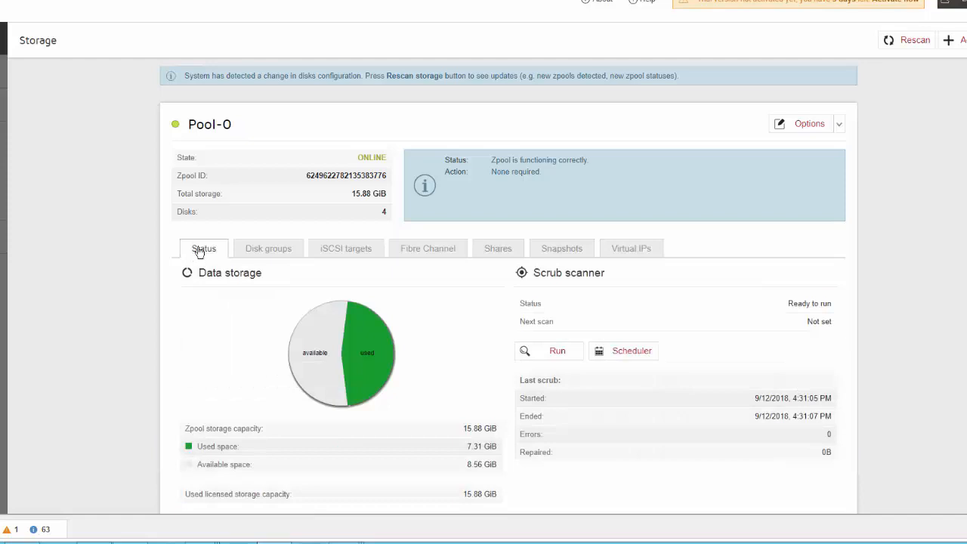
- Start a manual scrub on Pool-0 and stop it
click(558, 354)
click(557, 354)
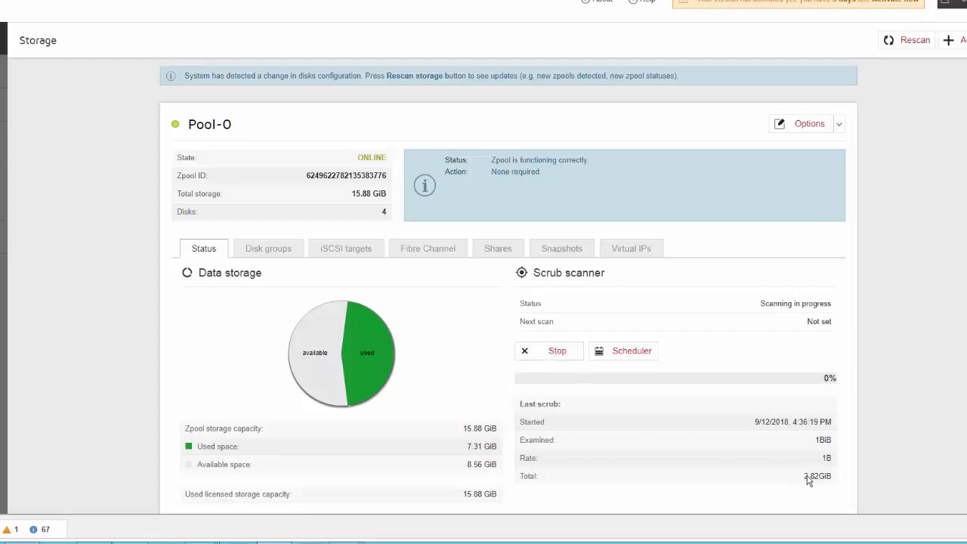
click(549, 353)
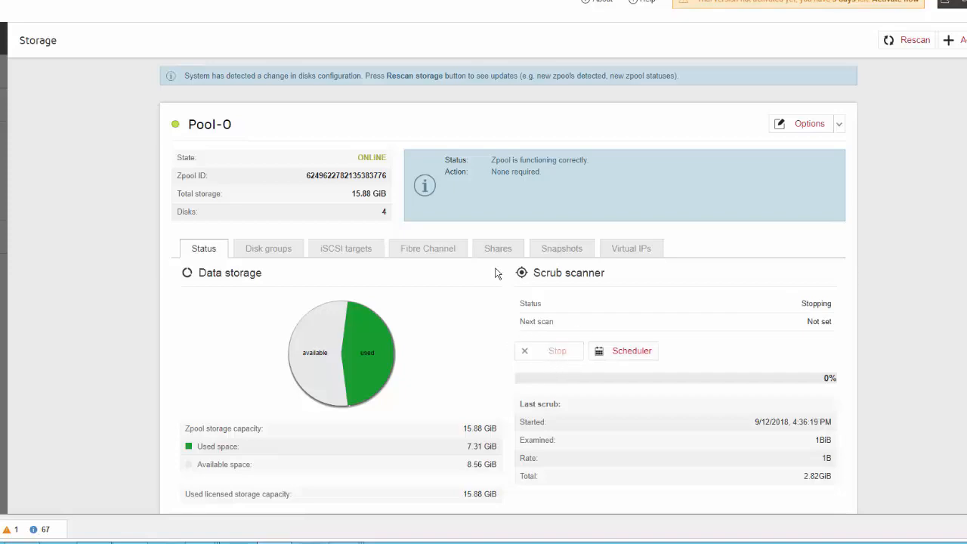
- Check the batch output again, and inspect Pool-0's scrub progress and the Pool-1 entry on the storage page
click(98, 542)
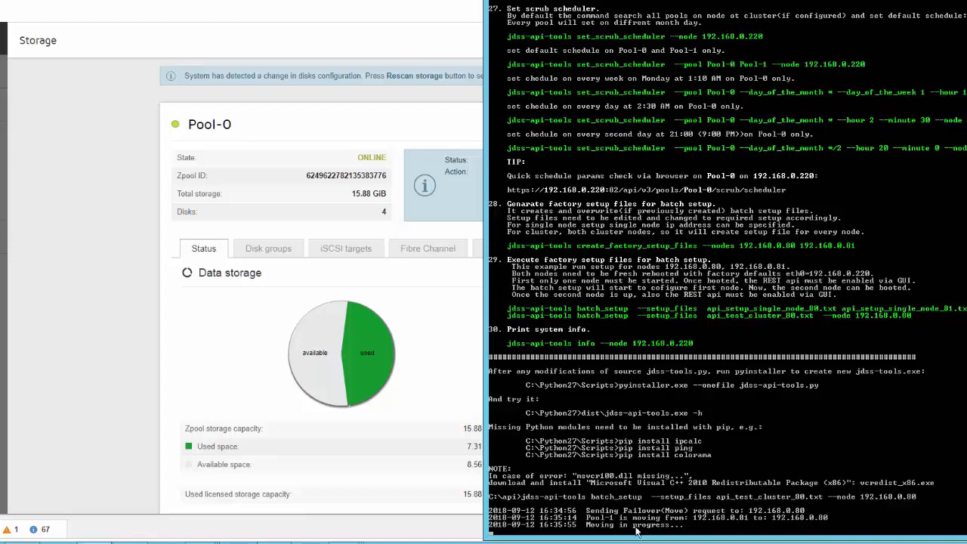
click(450, 377)
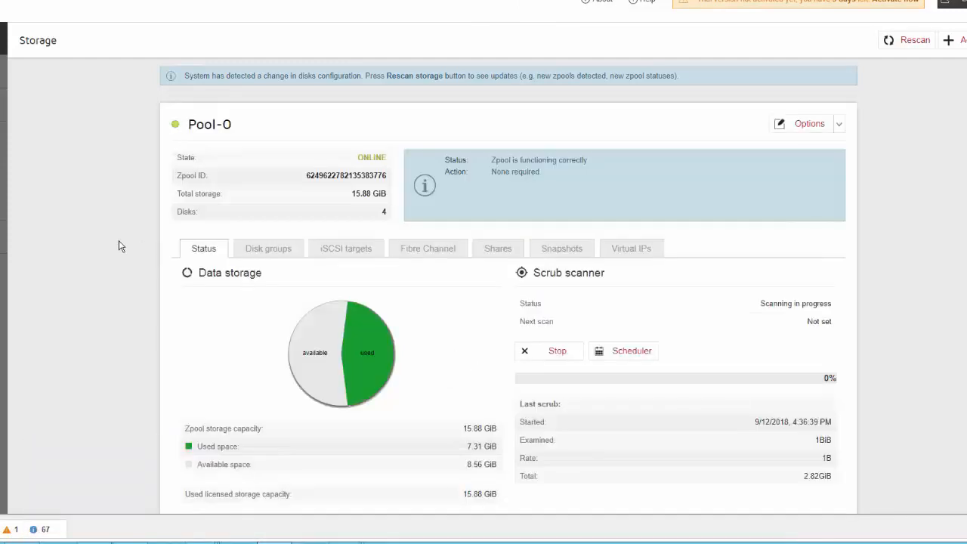
scroll(484, 453, down, 3)
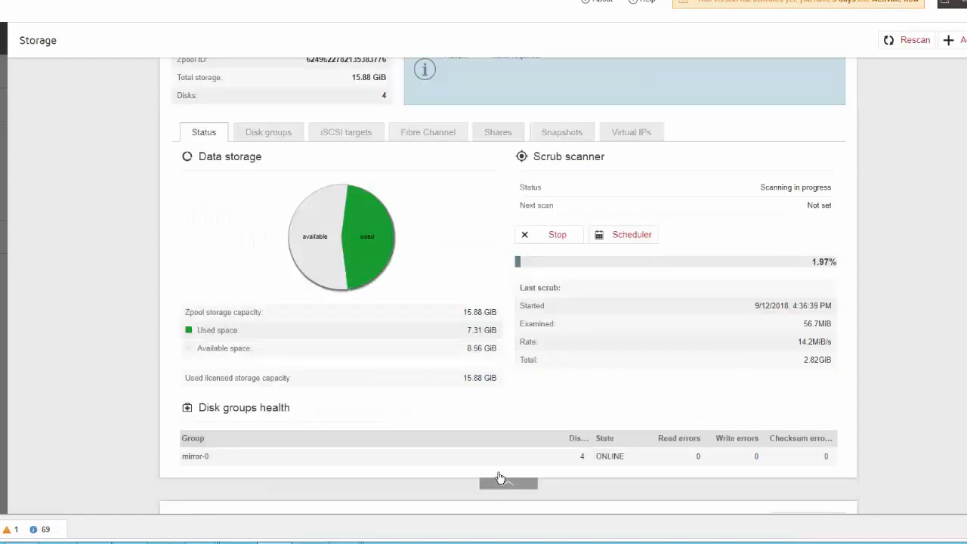
click(499, 482)
scroll(340, 257, up, 3)
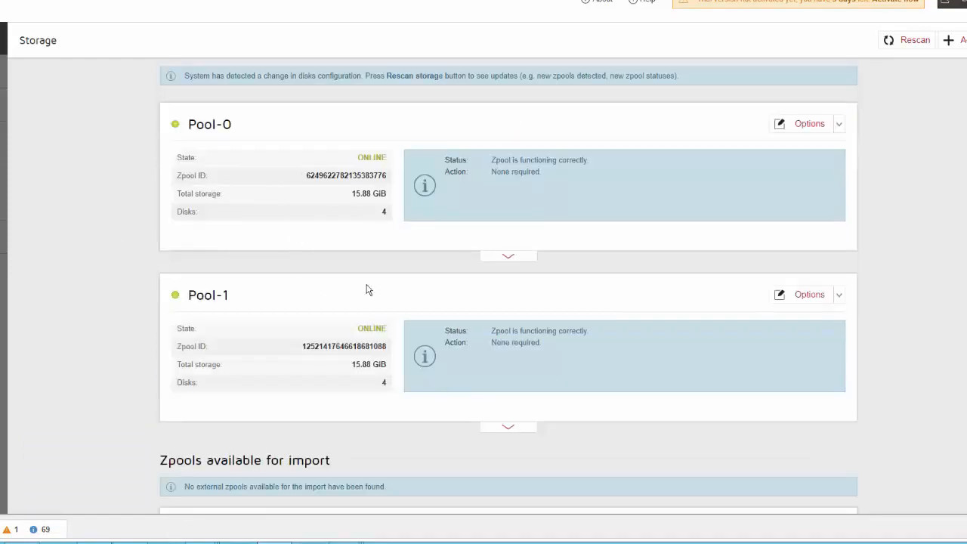
click(509, 259)
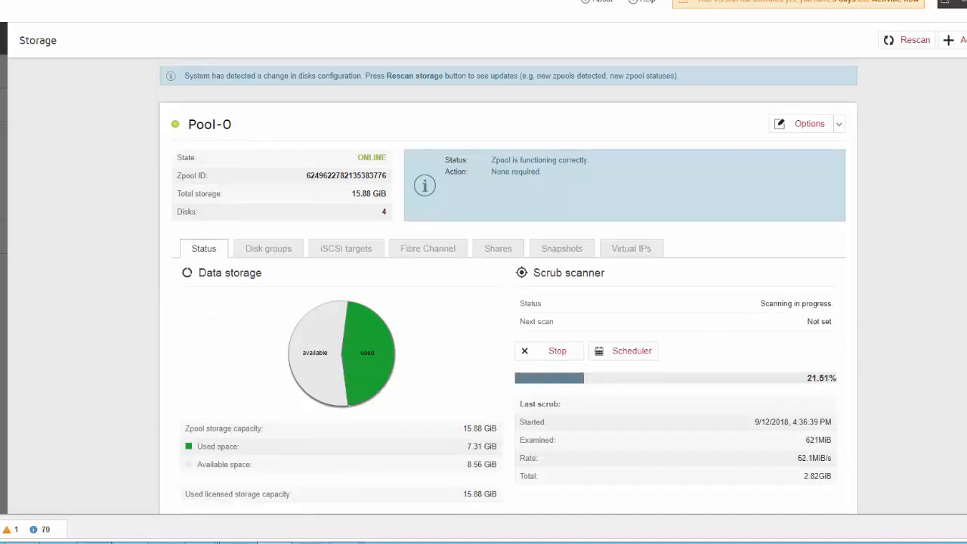
- Check the batch output during the reboot of node-80-ha00 and view the storage page of node-81-ha00
click(96, 543)
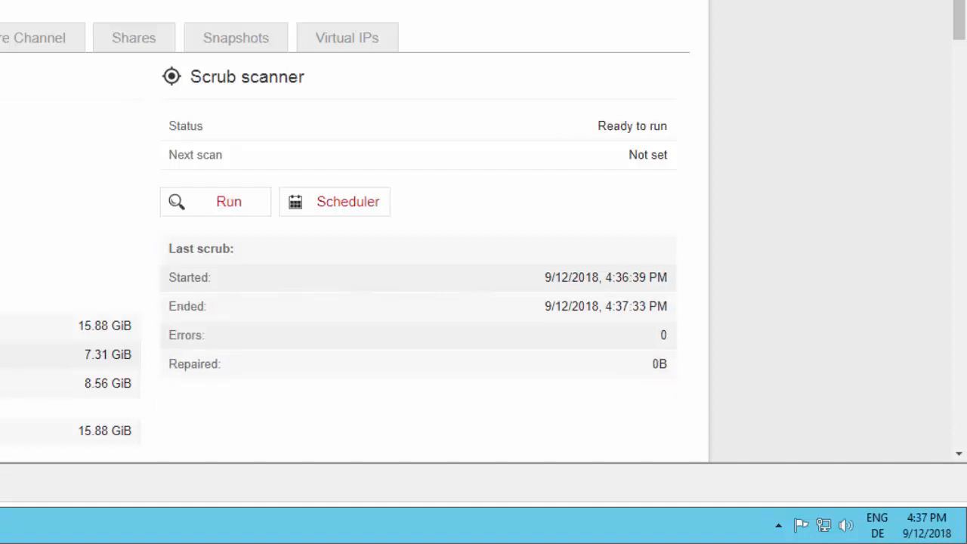
scroll(350, 210, down, 5)
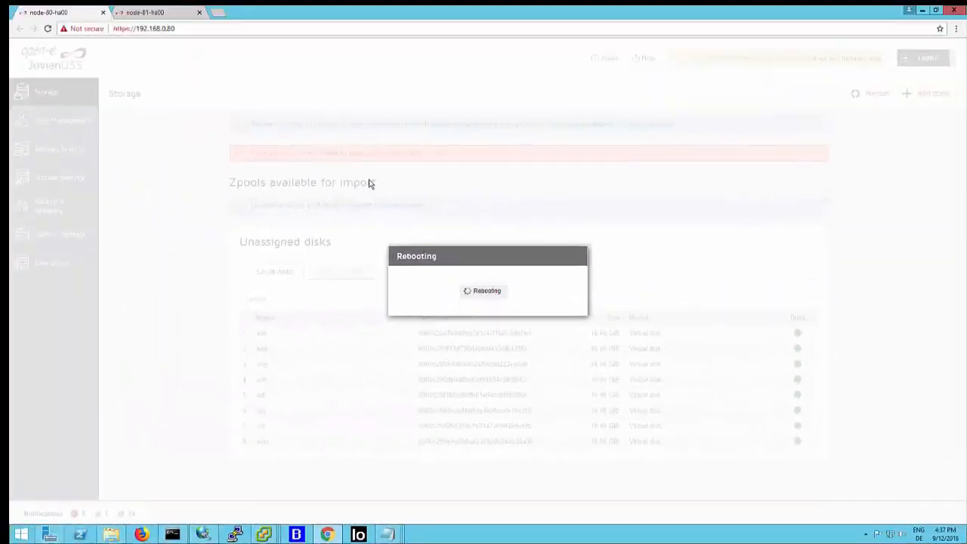
click(172, 535)
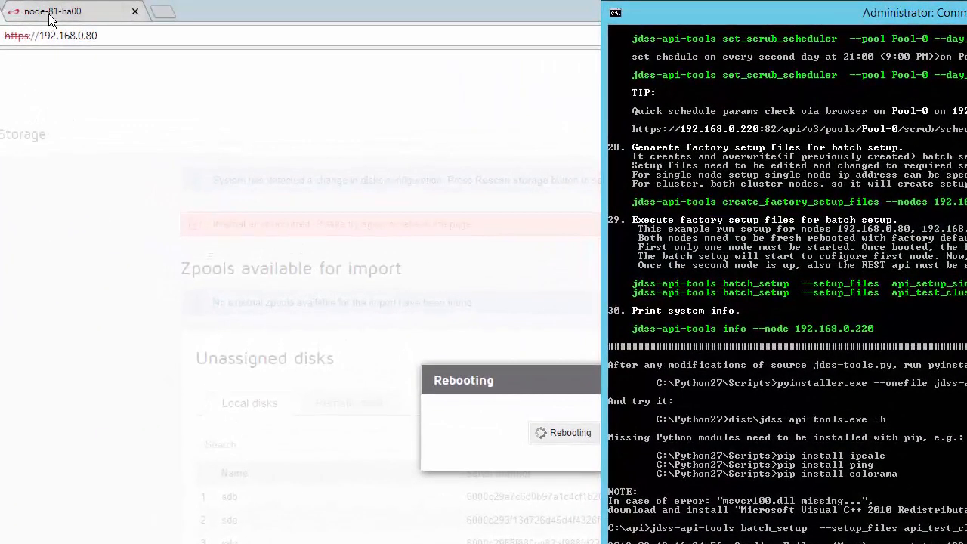
click(51, 18)
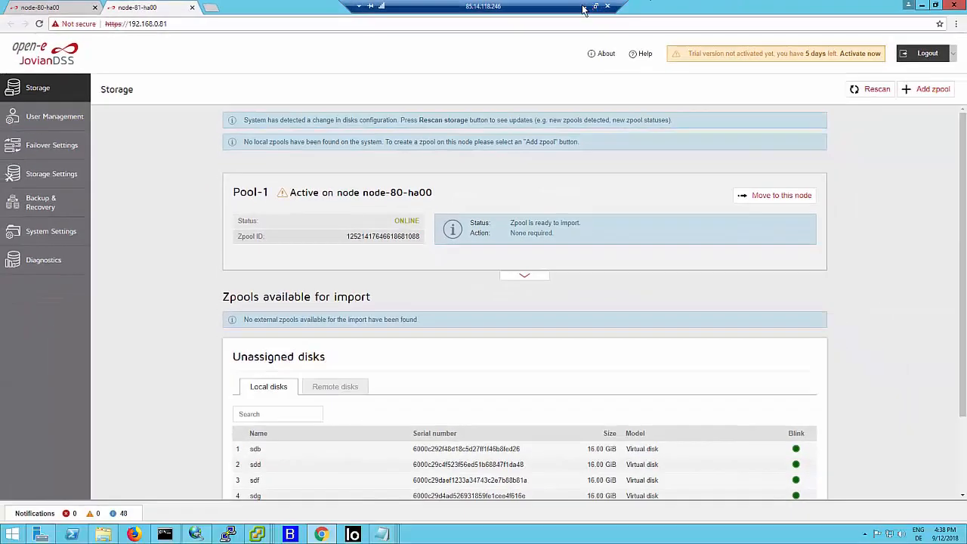
- Leave the remote desktop session and show the closing "Thank you!" slide in PowerPoint
click(583, 7)
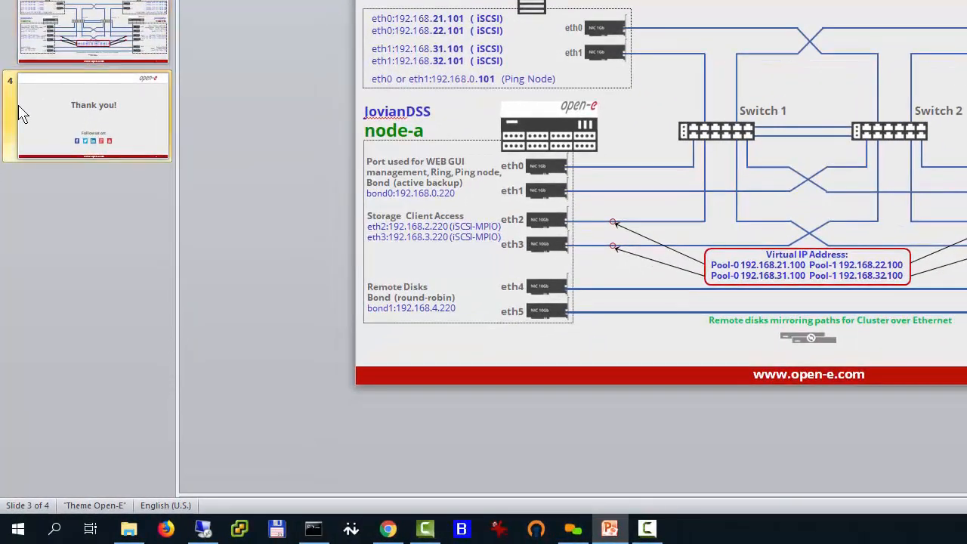
click(23, 113)
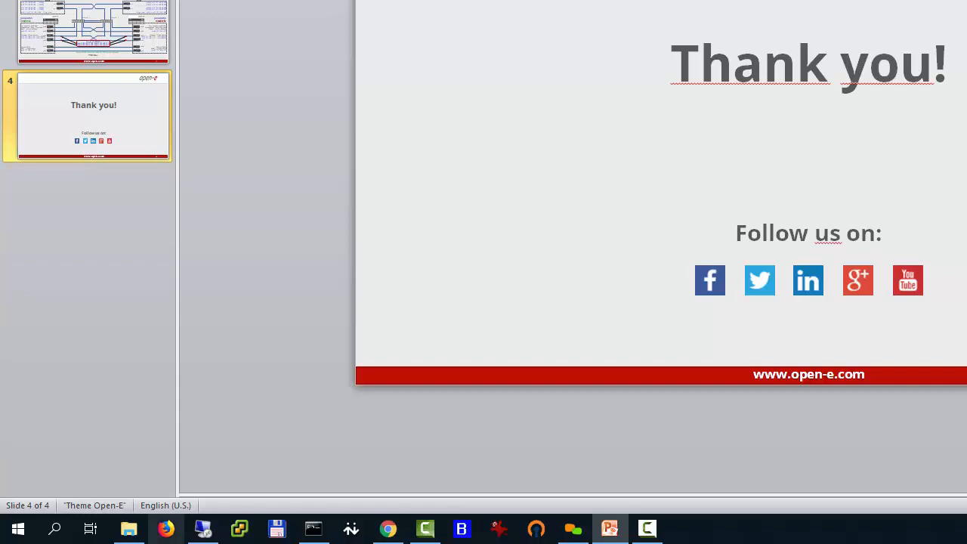
click(309, 533)
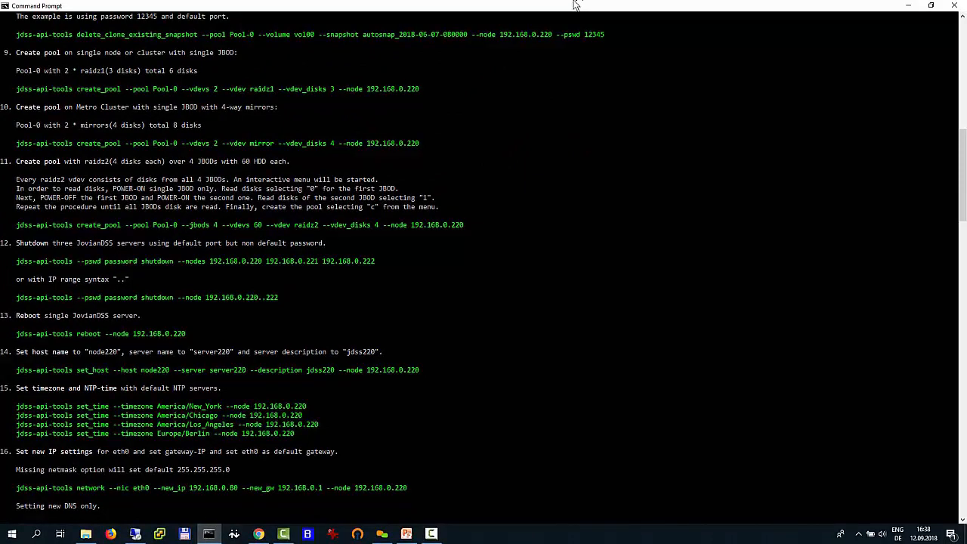
click(916, 9)
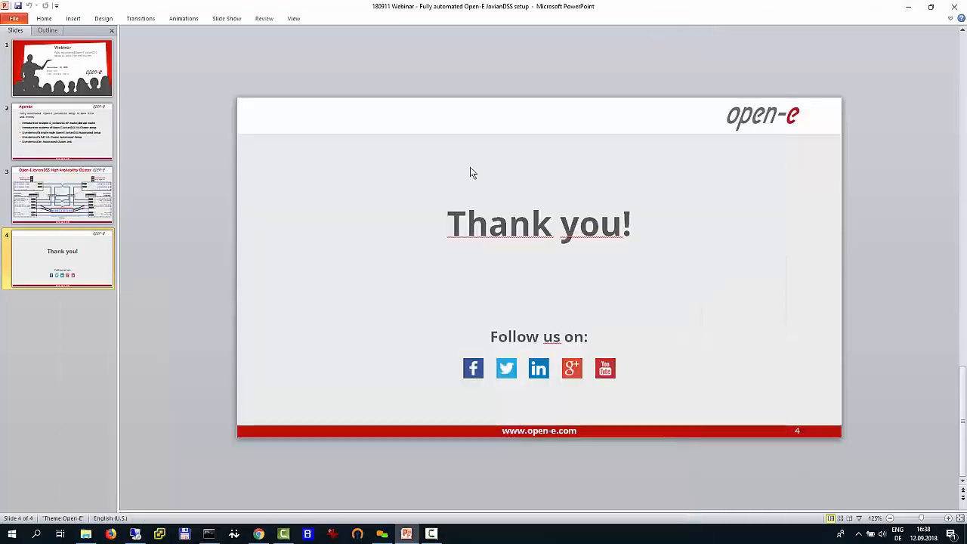
- Return to the remote desktop session and check the batch_setup output in its command prompt
click(139, 535)
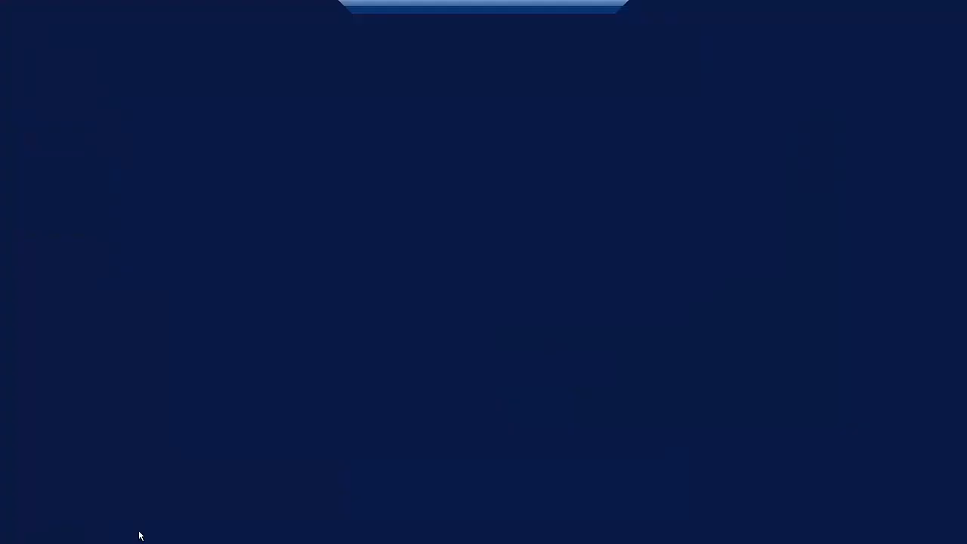
click(165, 534)
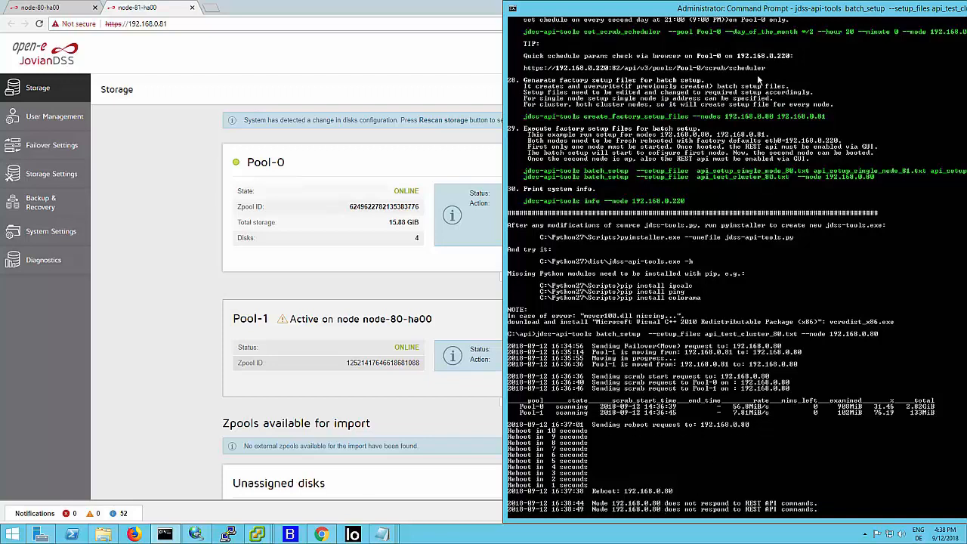
mouse_move(605, 9)
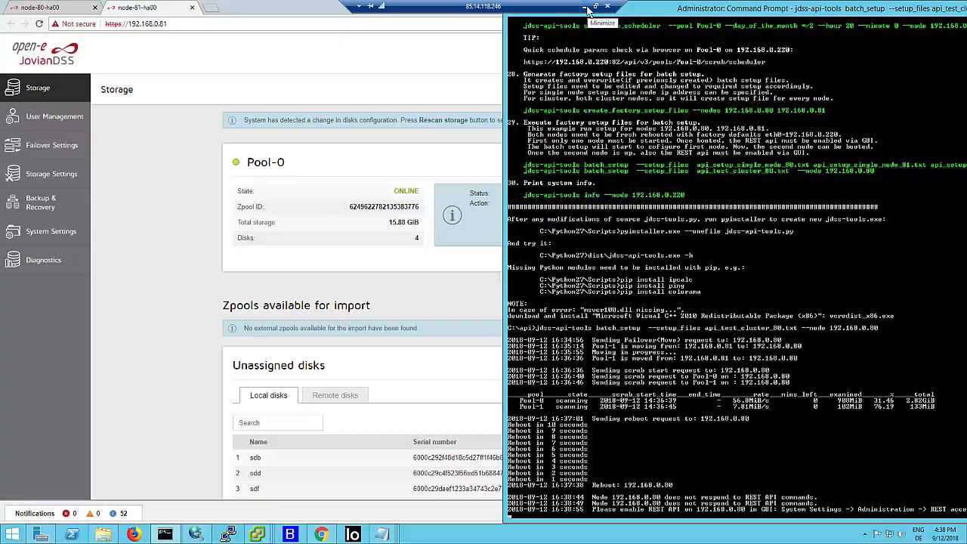
click(587, 8)
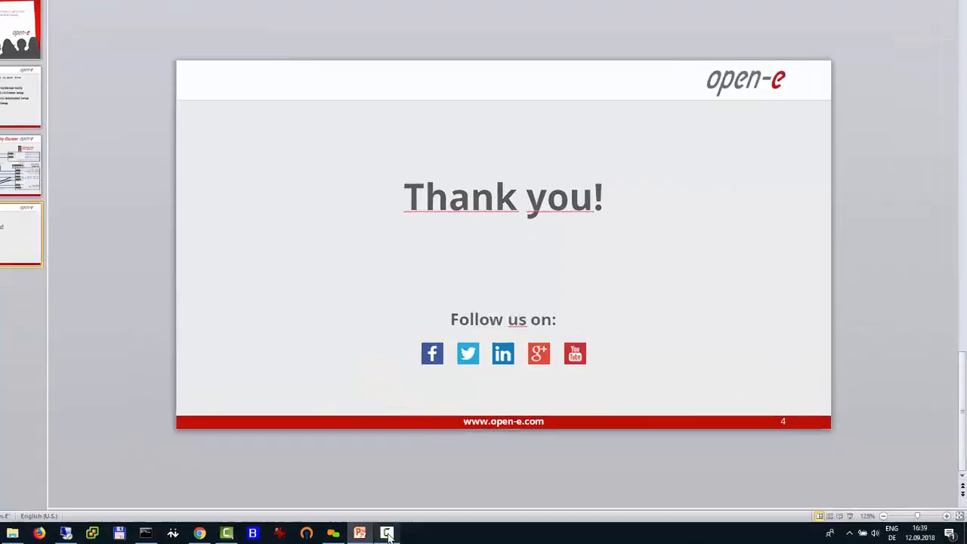
mouse_move(431, 535)
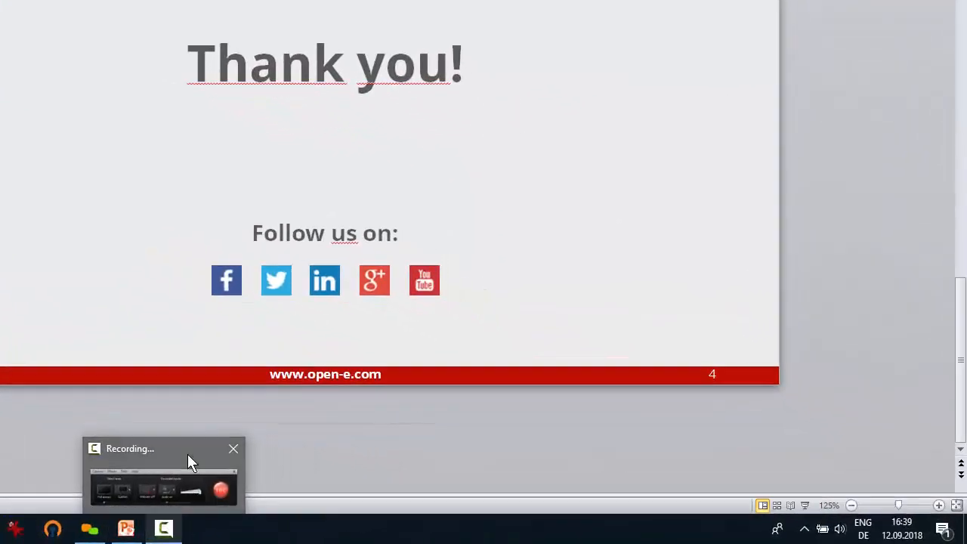
click(187, 454)
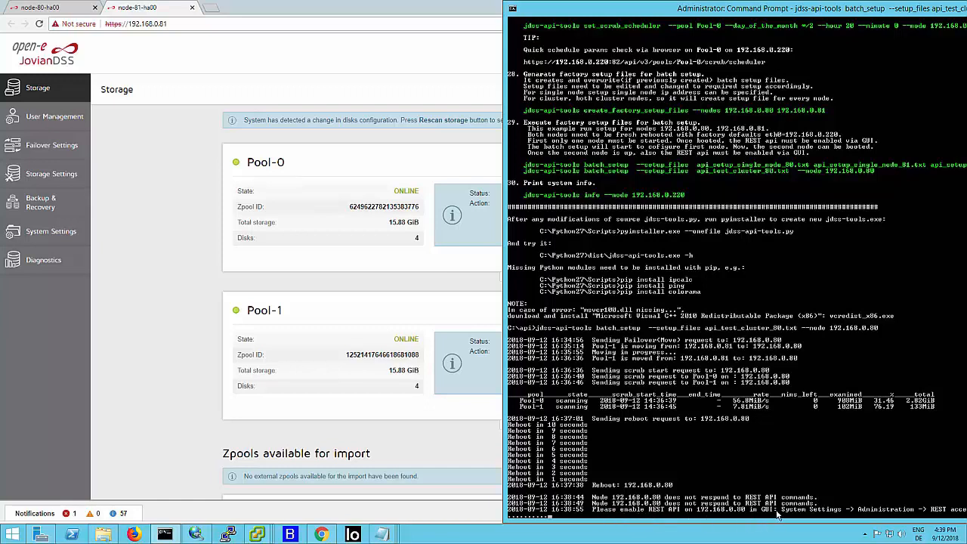
mouse_move(578, 11)
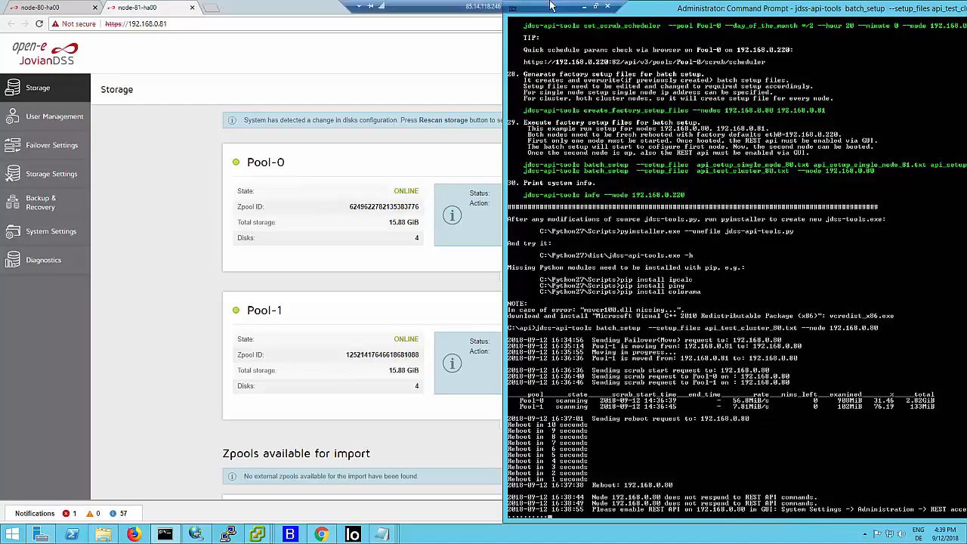
- Minimize the remote desktop session and pause the screen recording in the Camtasia recorder
click(585, 8)
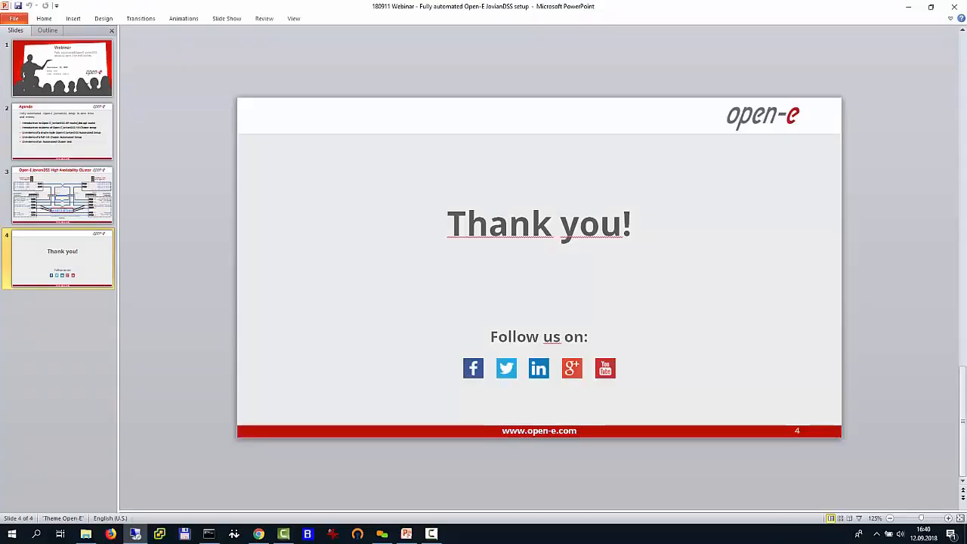
click(431, 534)
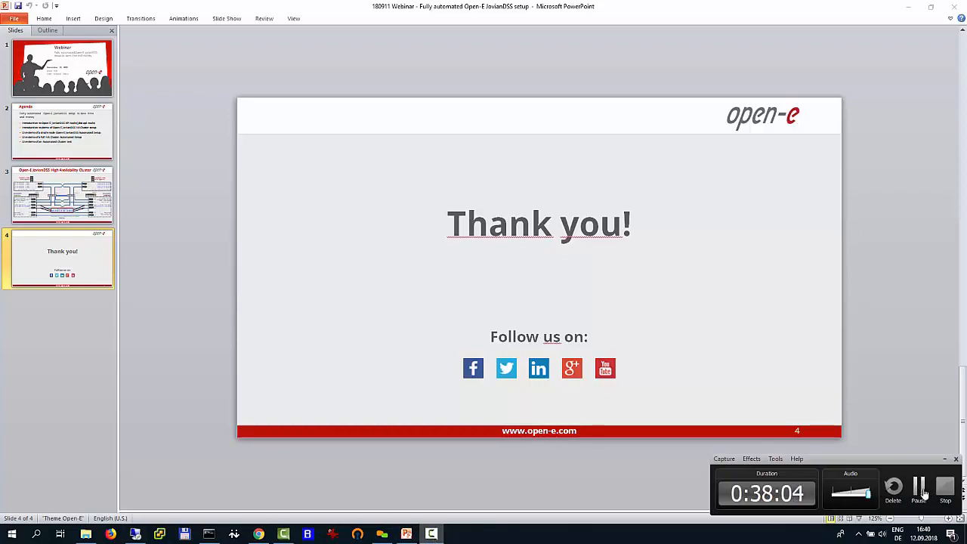
click(920, 490)
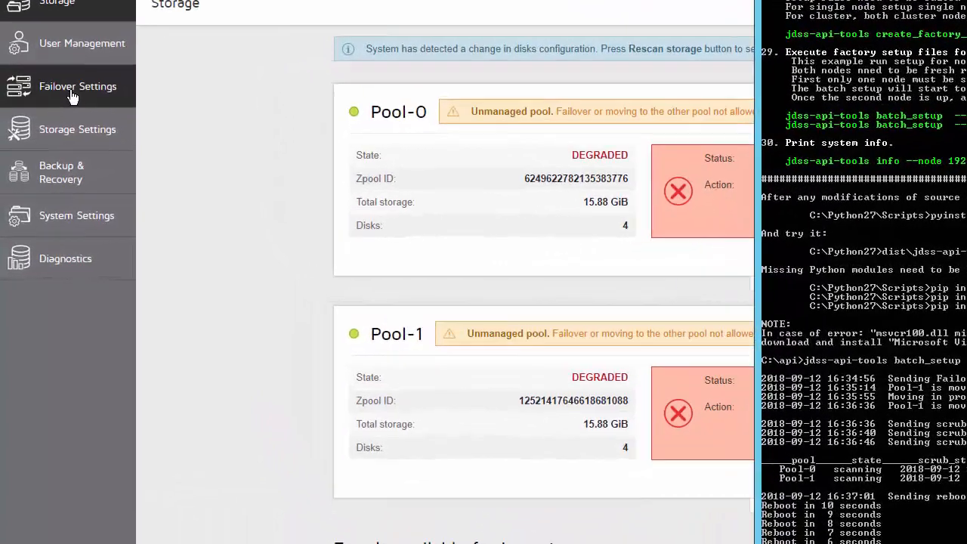
- Review the failover status and node reachability on node-81-ha00, return to its storage page, and check the batch_setup output in the command prompt
click(72, 97)
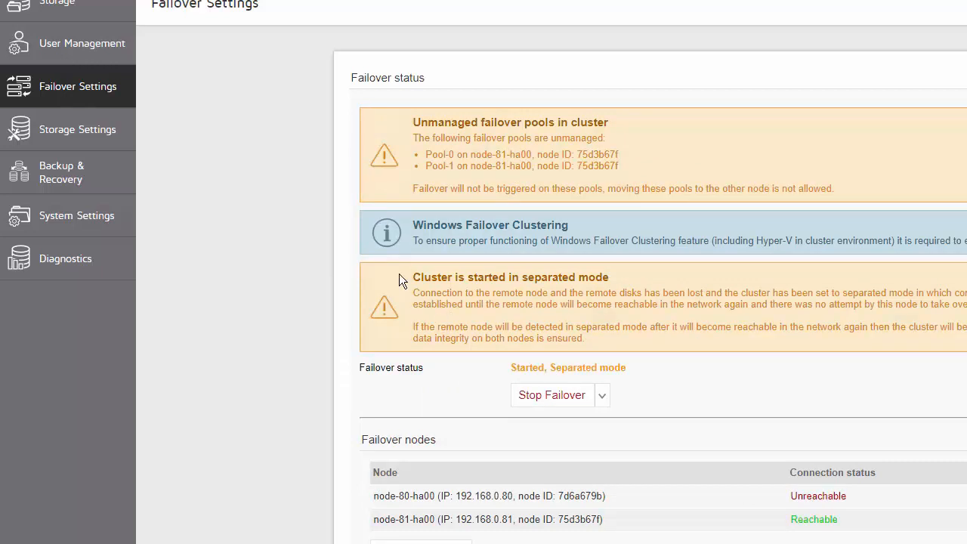
click(83, 7)
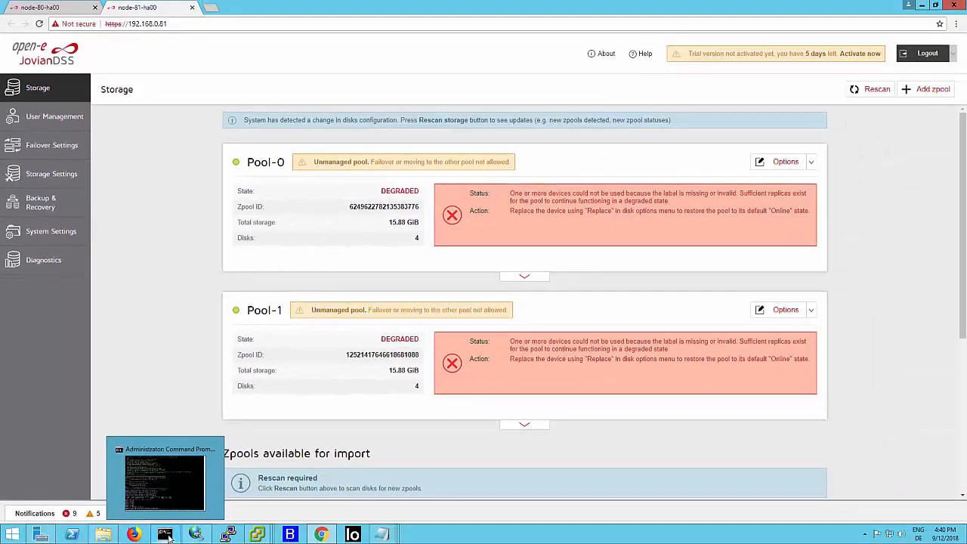
click(165, 534)
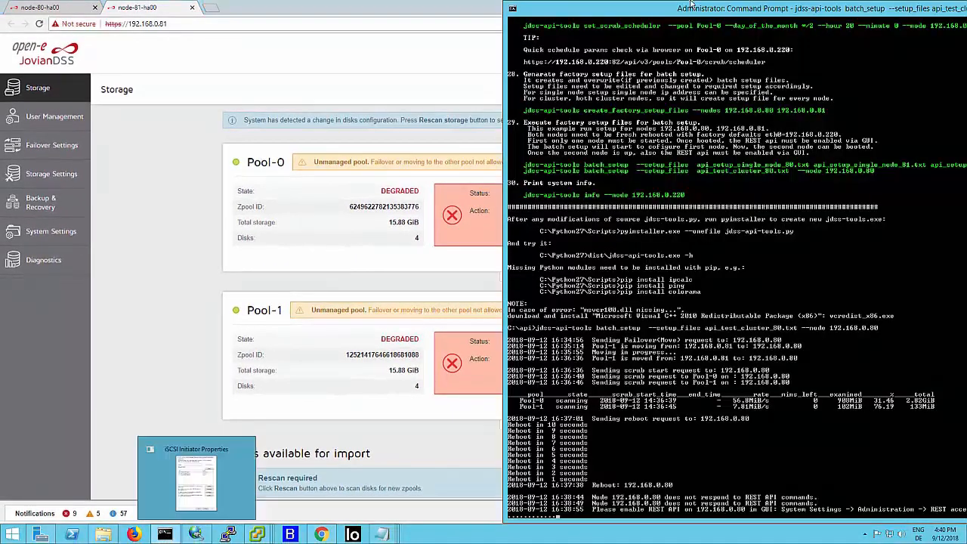
- Leave the remote desktop session again and pause the recording during the wait for node-80-ha00 to reboot
mouse_move(612, 6)
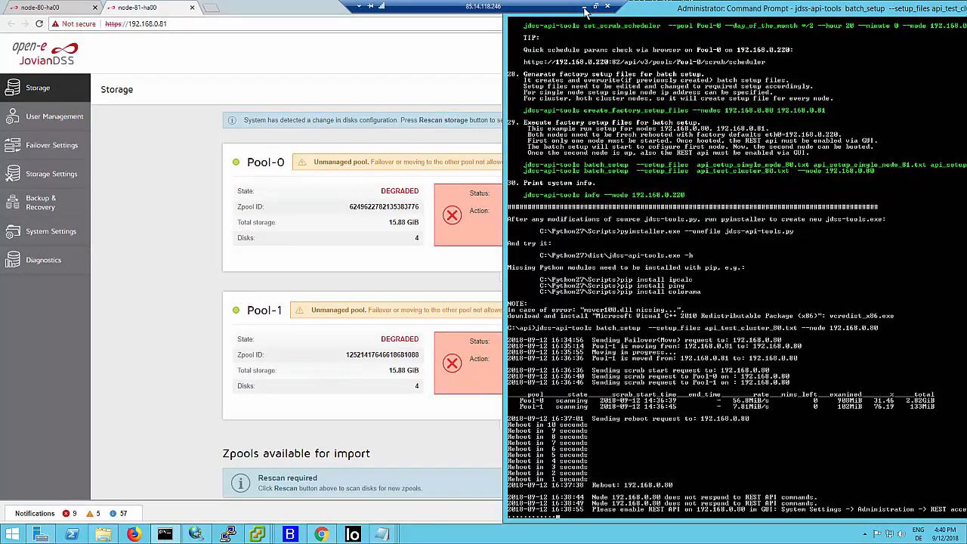
click(585, 9)
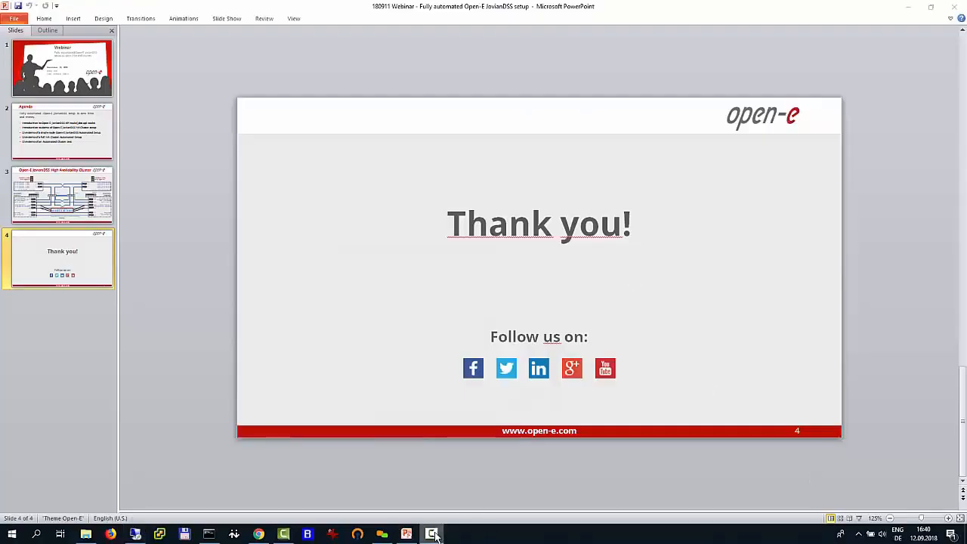
click(431, 534)
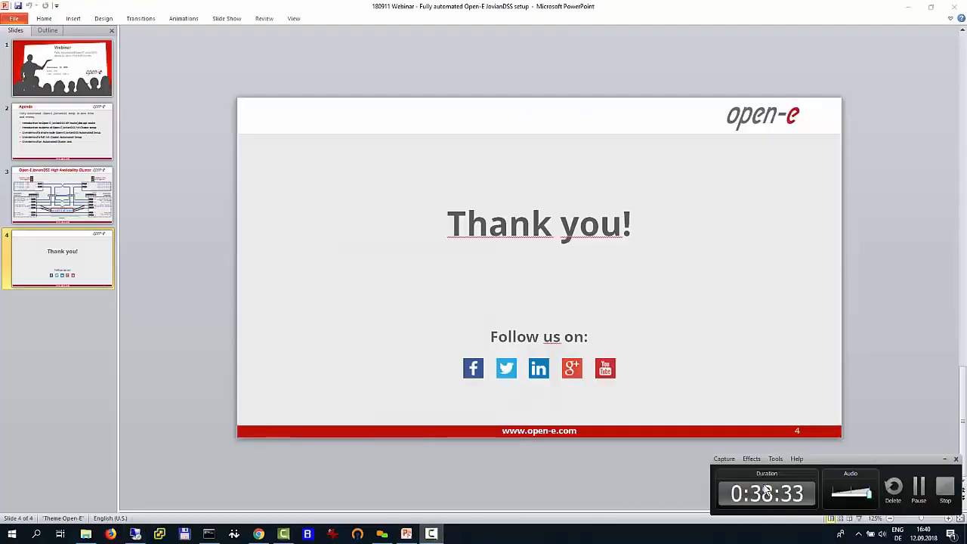
click(919, 487)
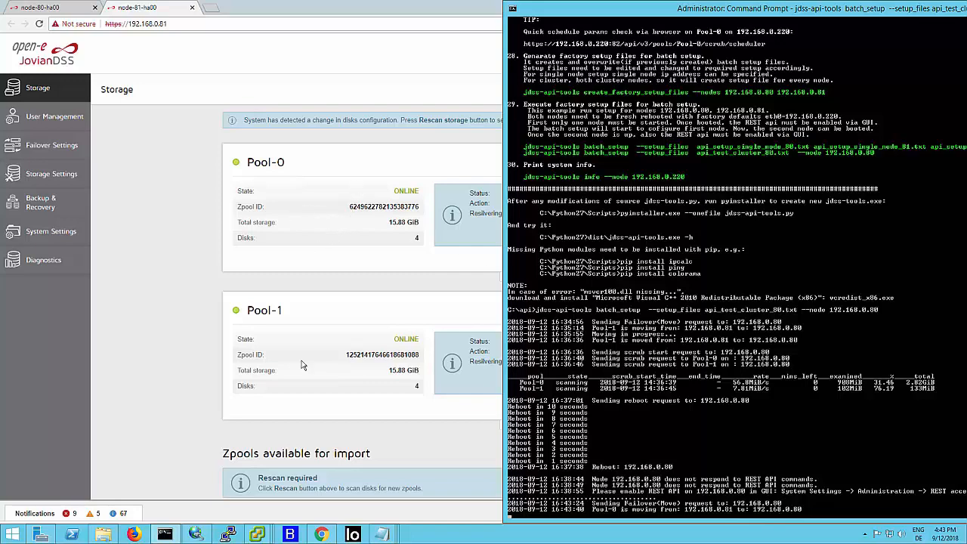
- Switch from the remote desktop session back to the local PowerPoint window with the closing slide
mouse_move(605, 4)
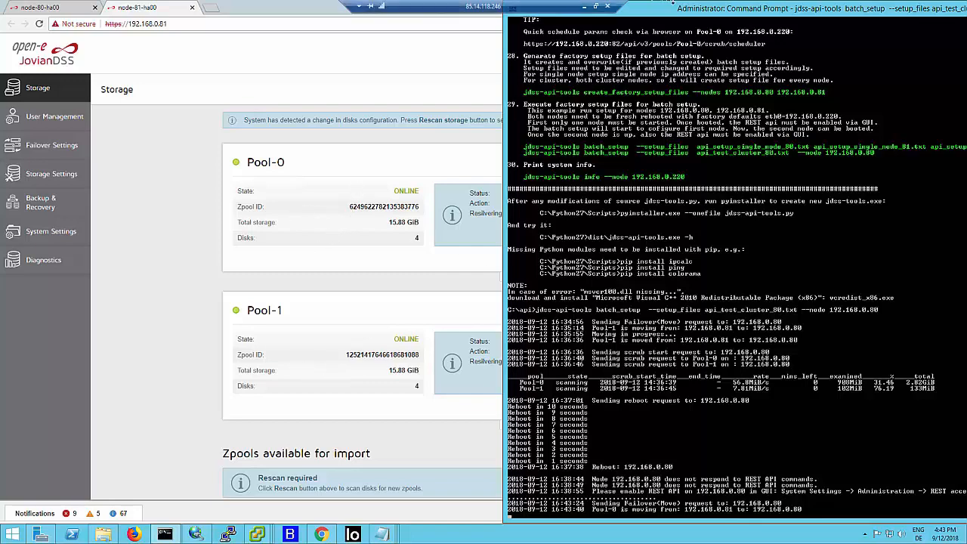
click(586, 7)
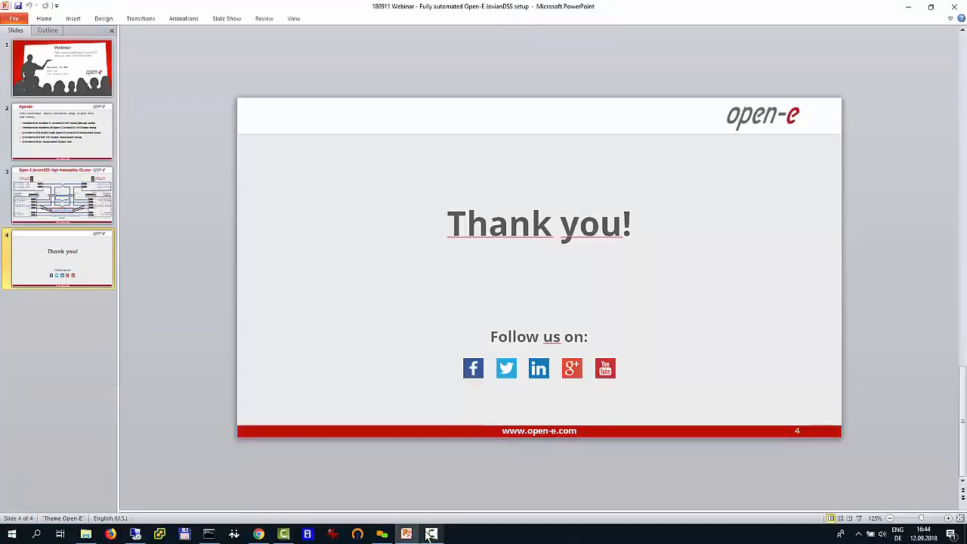